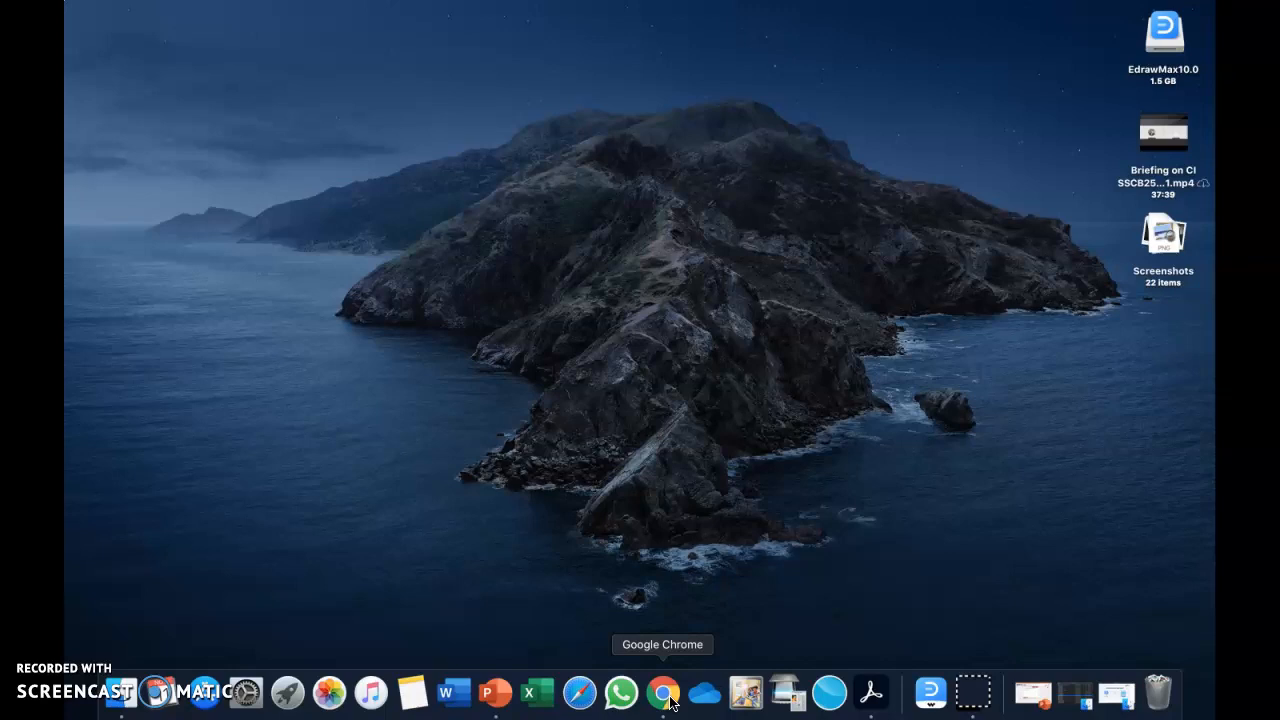
Switch to Google Chrome and show the Edraw P&ID Designer download page with its Mac version
{"action": "left_click", "coordinate": [664, 693]}
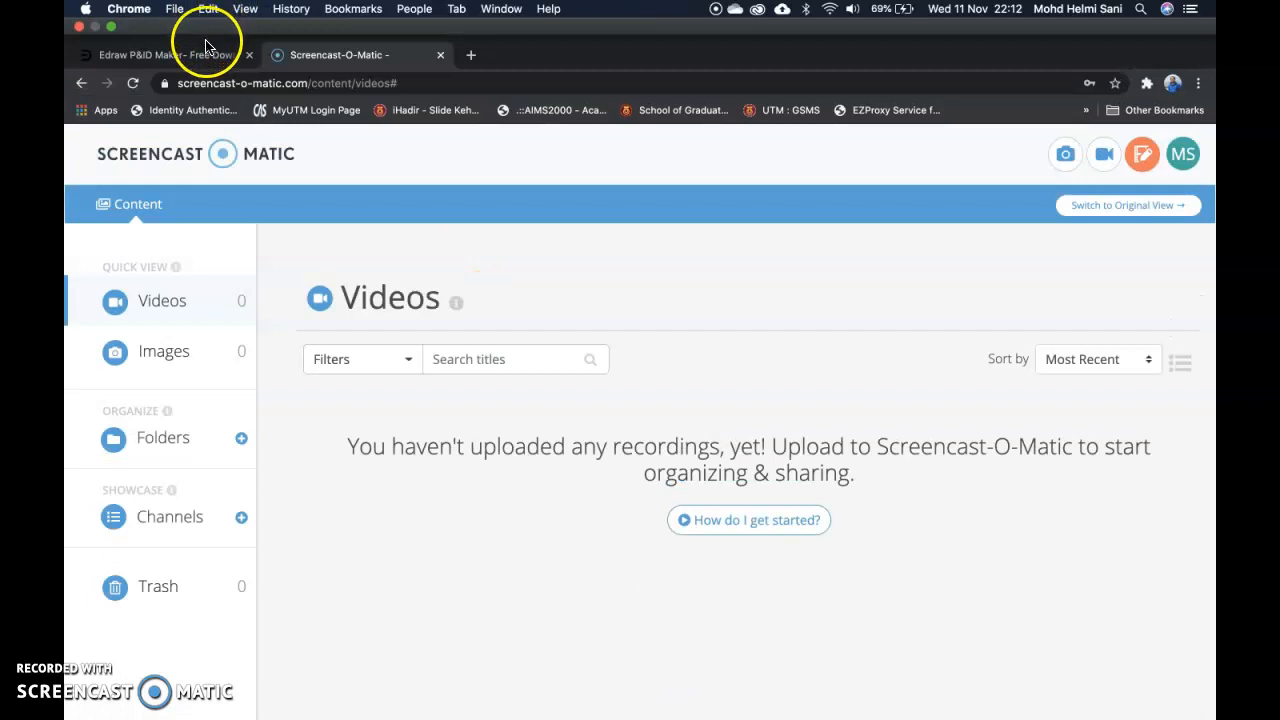
{"action": "left_click", "coordinate": [206, 54]}
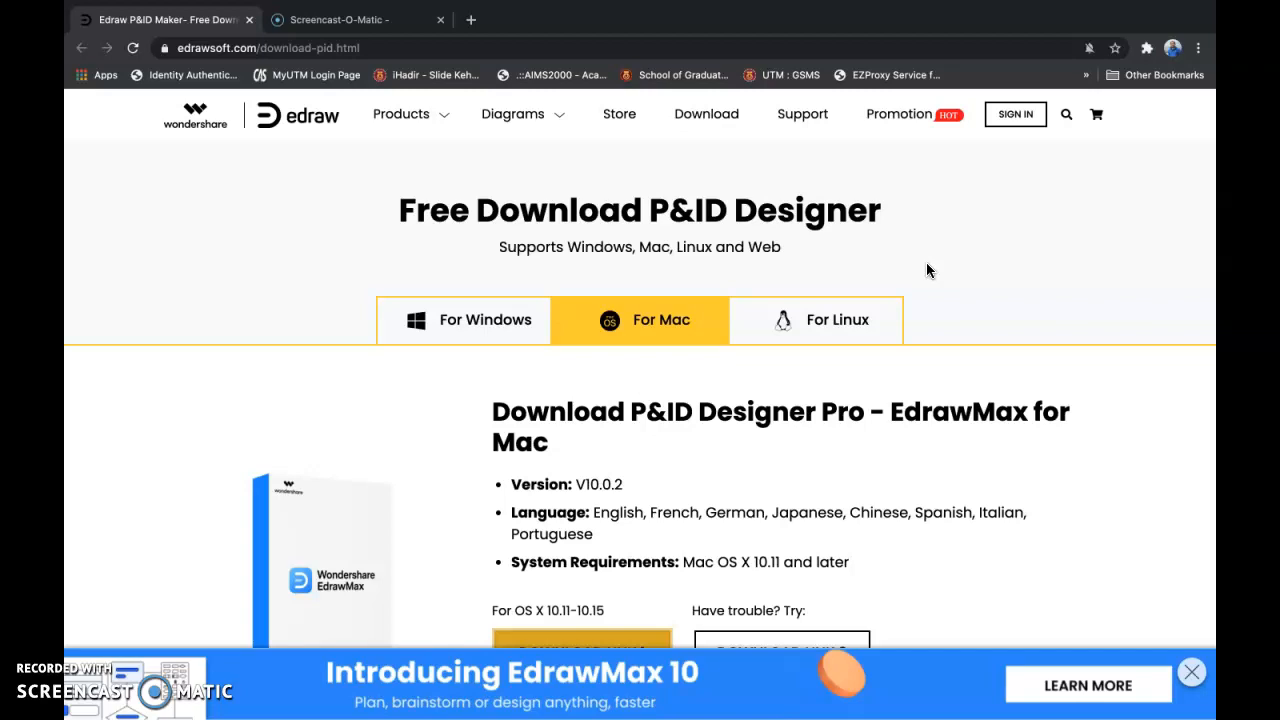
{"action": "left_click", "coordinate": [456, 340]}
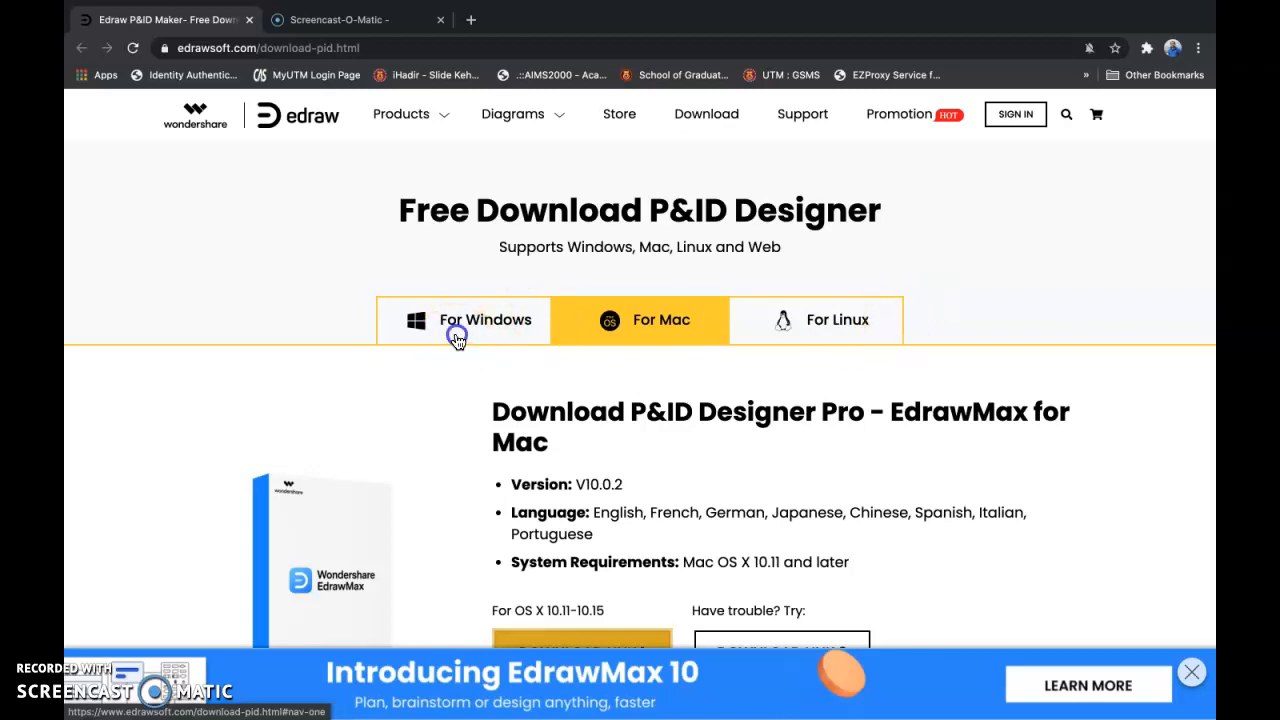
{"action": "left_click", "coordinate": [608, 322]}
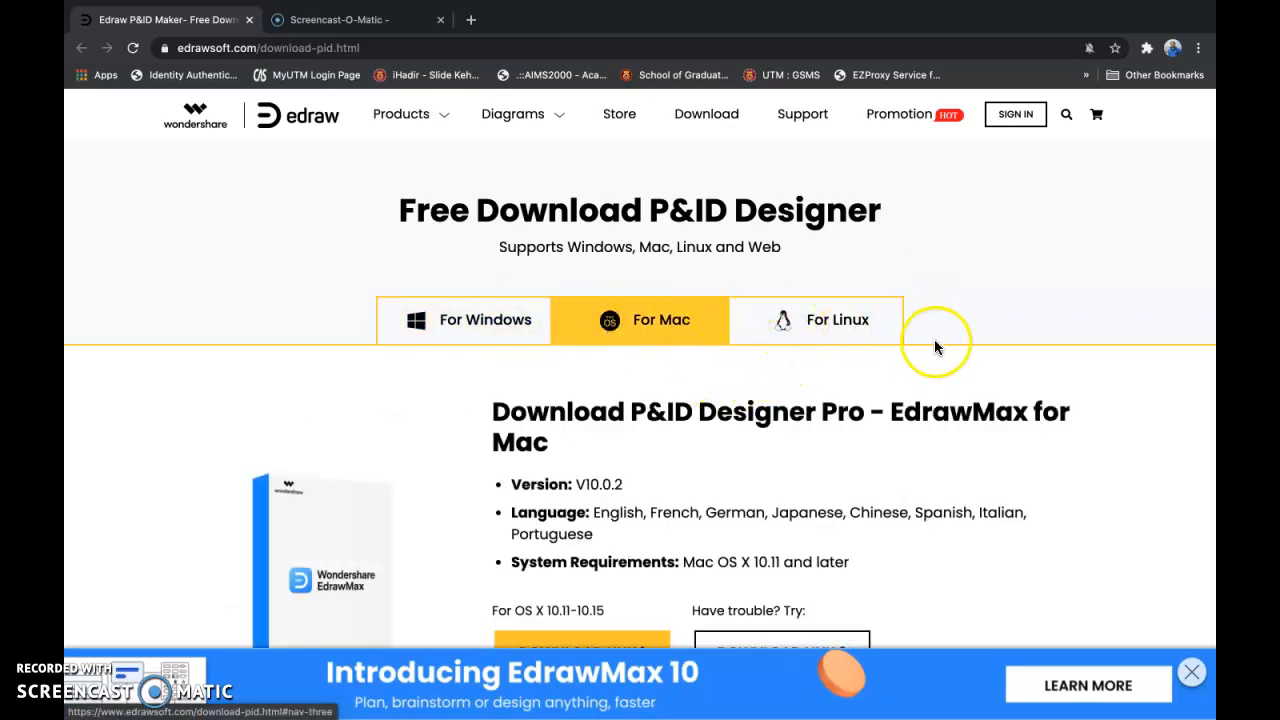
Examine the Windows version's requirements and download links, and the comparison of P&ID Designer and EdrawMax
{"action": "left_click", "coordinate": [470, 334]}
{"action": "scroll", "coordinate": [458, 444], "scroll_direction": "down", "scroll_amount": 1}
{"action": "scroll", "coordinate": [458, 444], "scroll_direction": "down", "scroll_amount": 1}
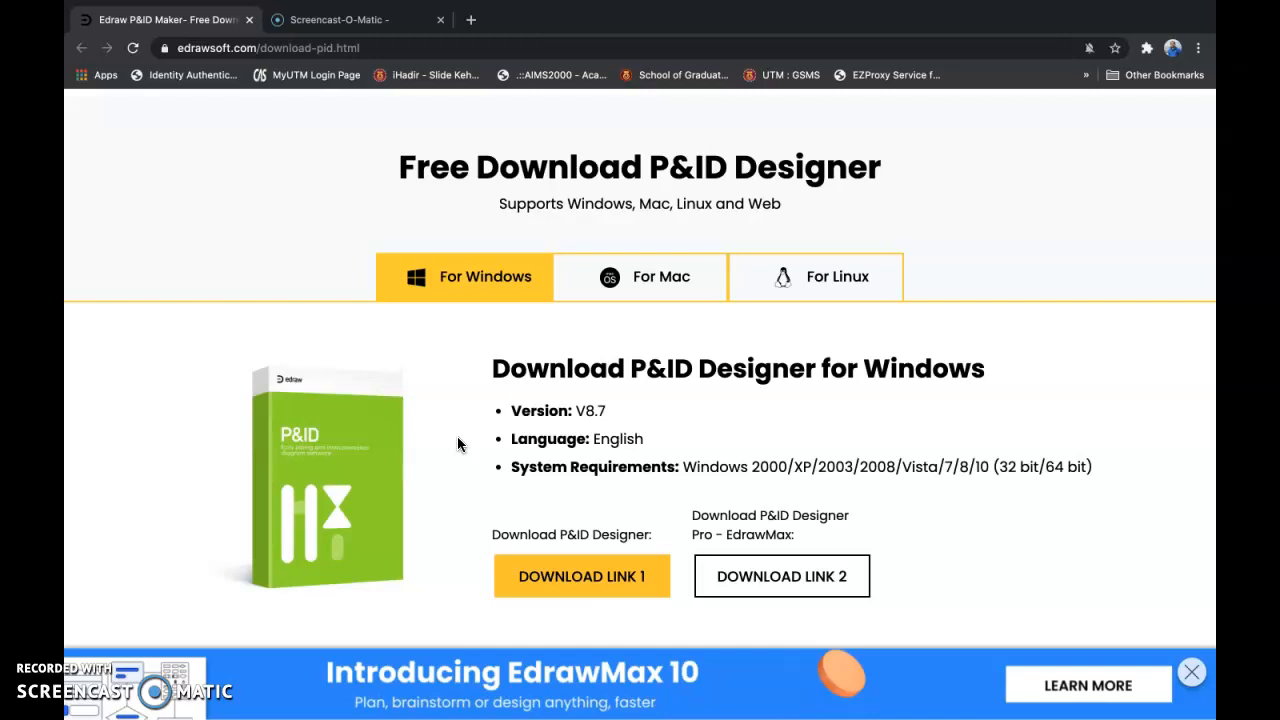
{"action": "scroll", "coordinate": [458, 440], "scroll_direction": "down", "scroll_amount": 3}
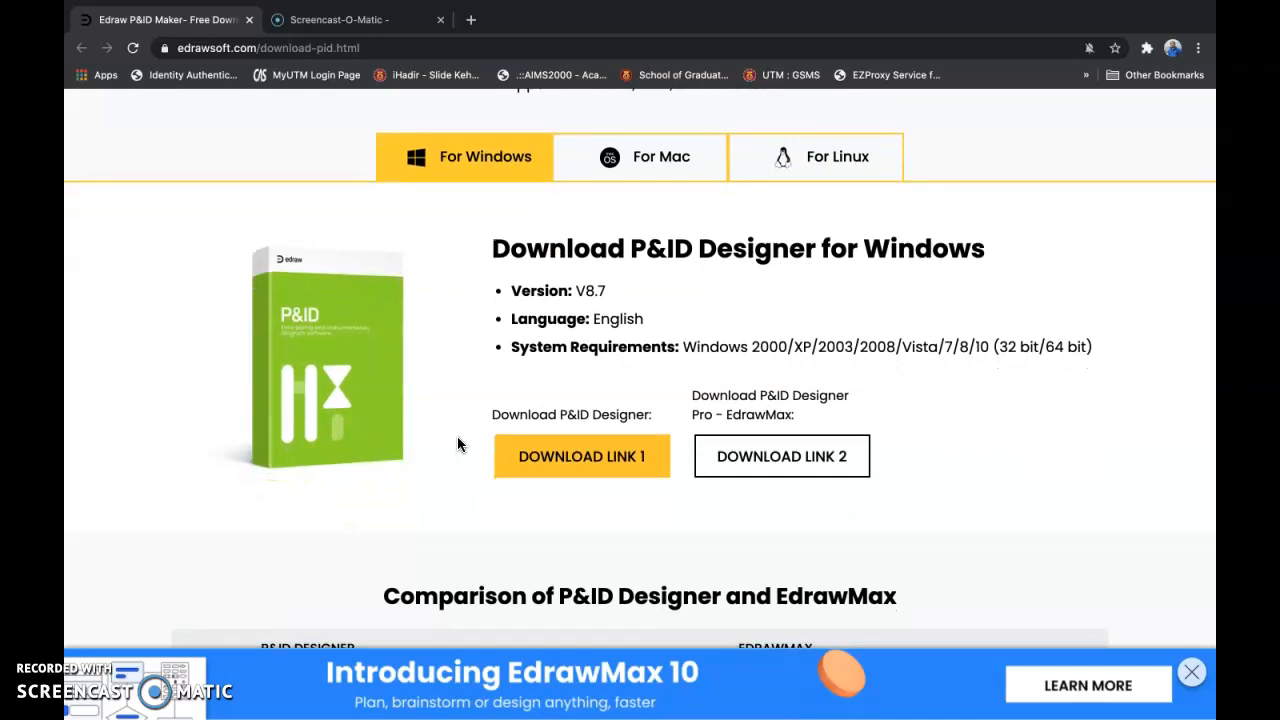
{"action": "scroll", "coordinate": [458, 444], "scroll_direction": "up", "scroll_amount": 1}
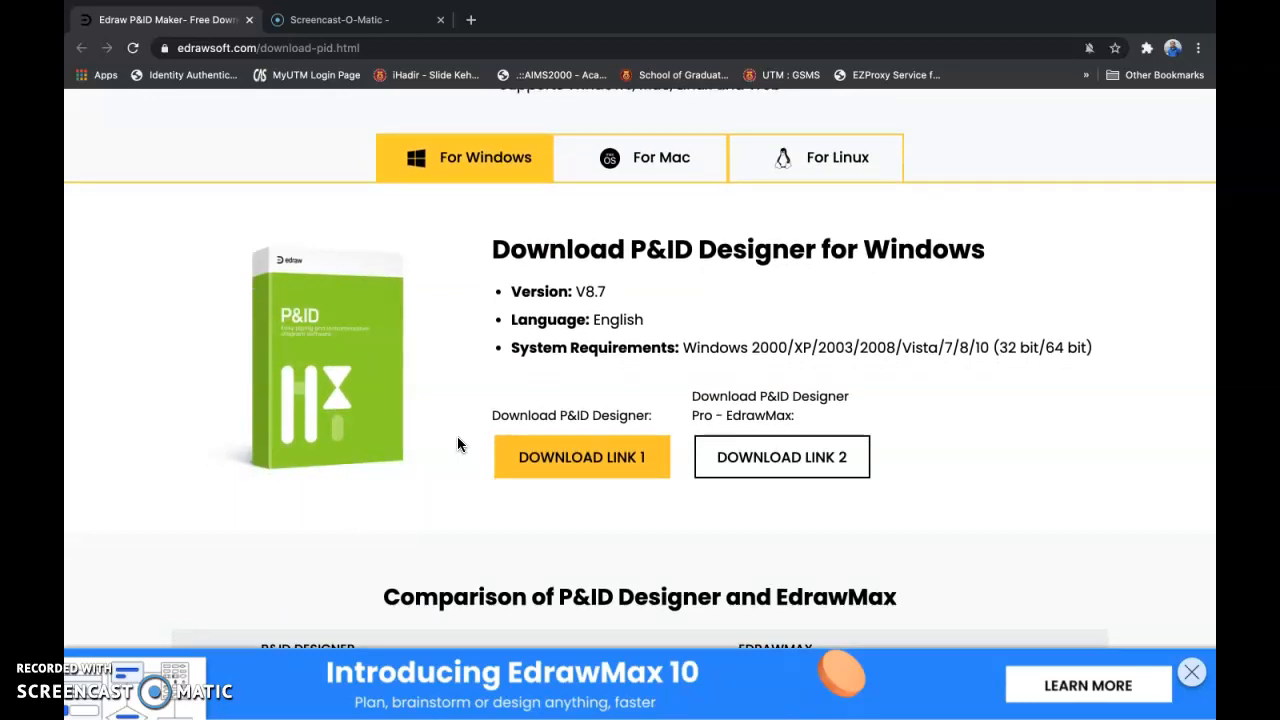
{"action": "scroll", "coordinate": [458, 444], "scroll_direction": "up", "scroll_amount": 1}
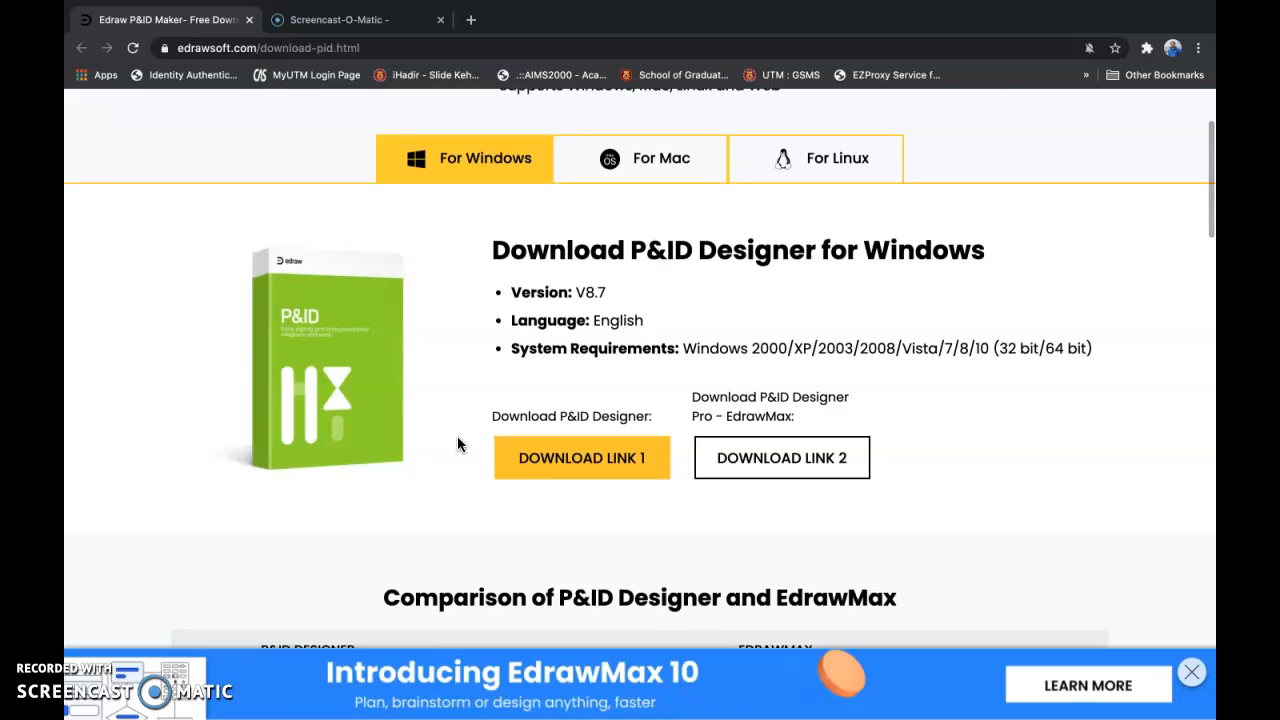
{"action": "scroll", "coordinate": [458, 444], "scroll_direction": "down", "scroll_amount": 2}
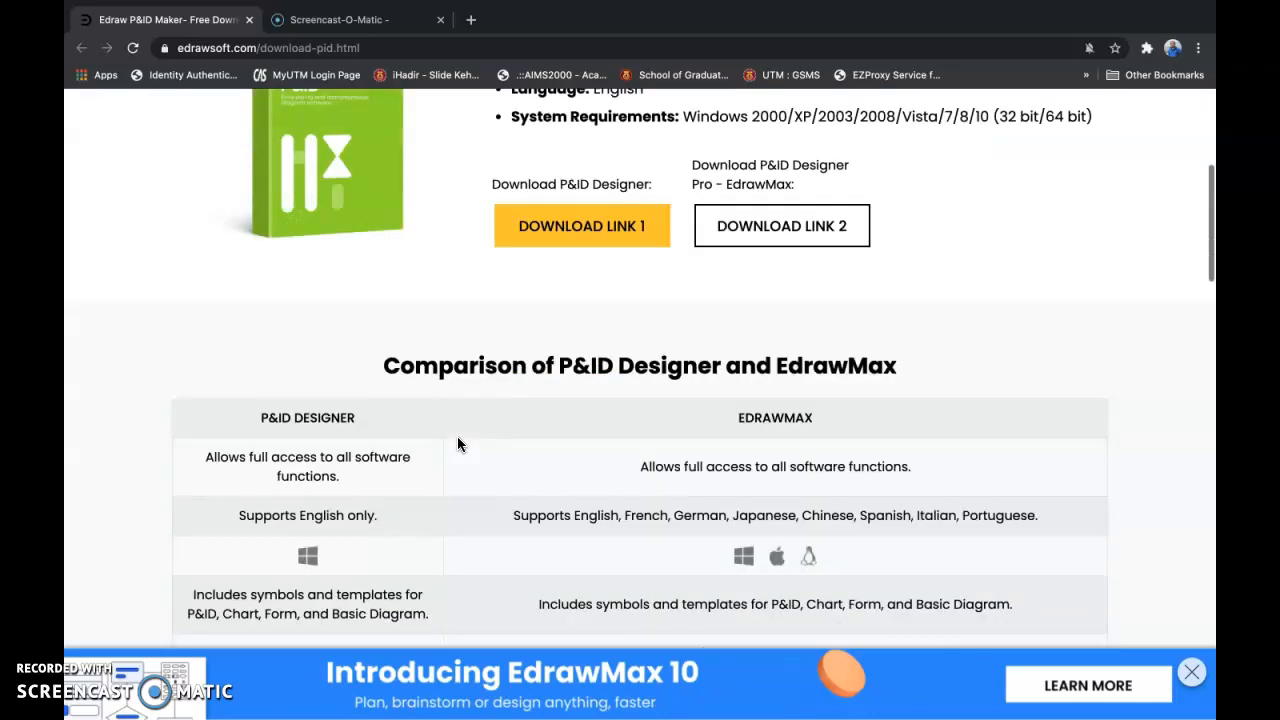
{"action": "scroll", "coordinate": [458, 444], "scroll_direction": "down", "scroll_amount": 1}
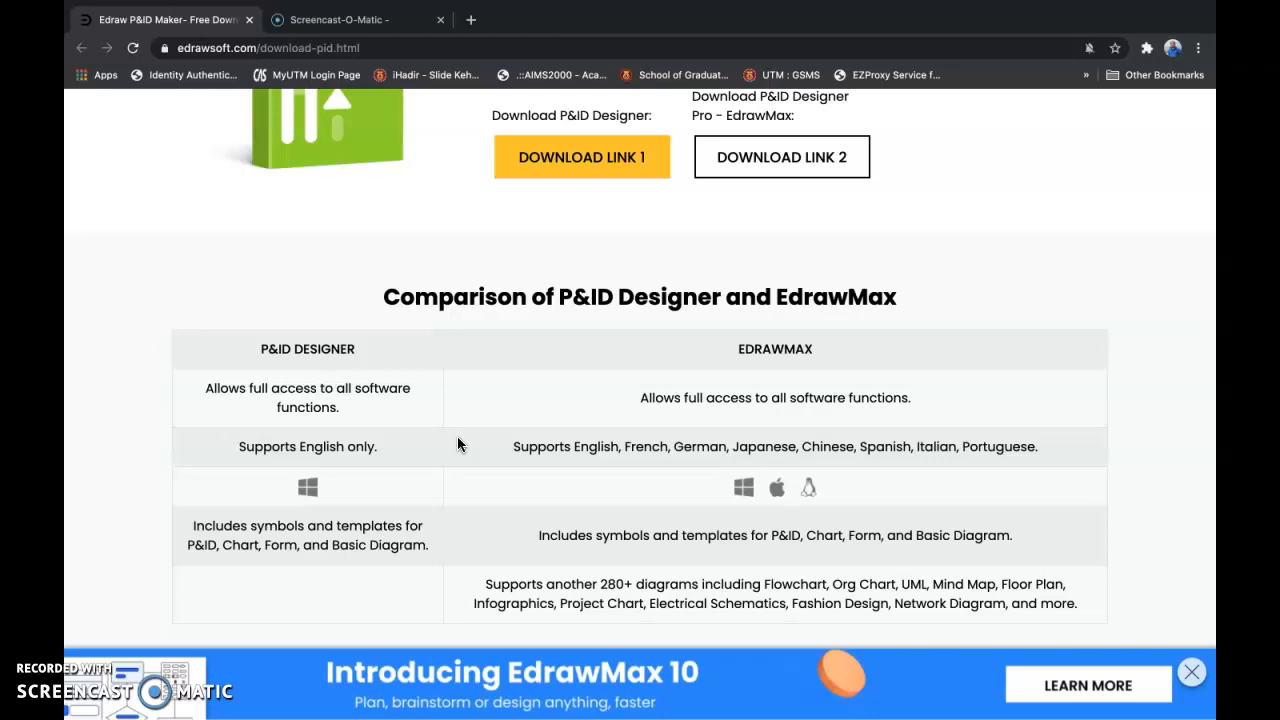
{"action": "scroll", "coordinate": [457, 443], "scroll_direction": "up", "scroll_amount": 5}
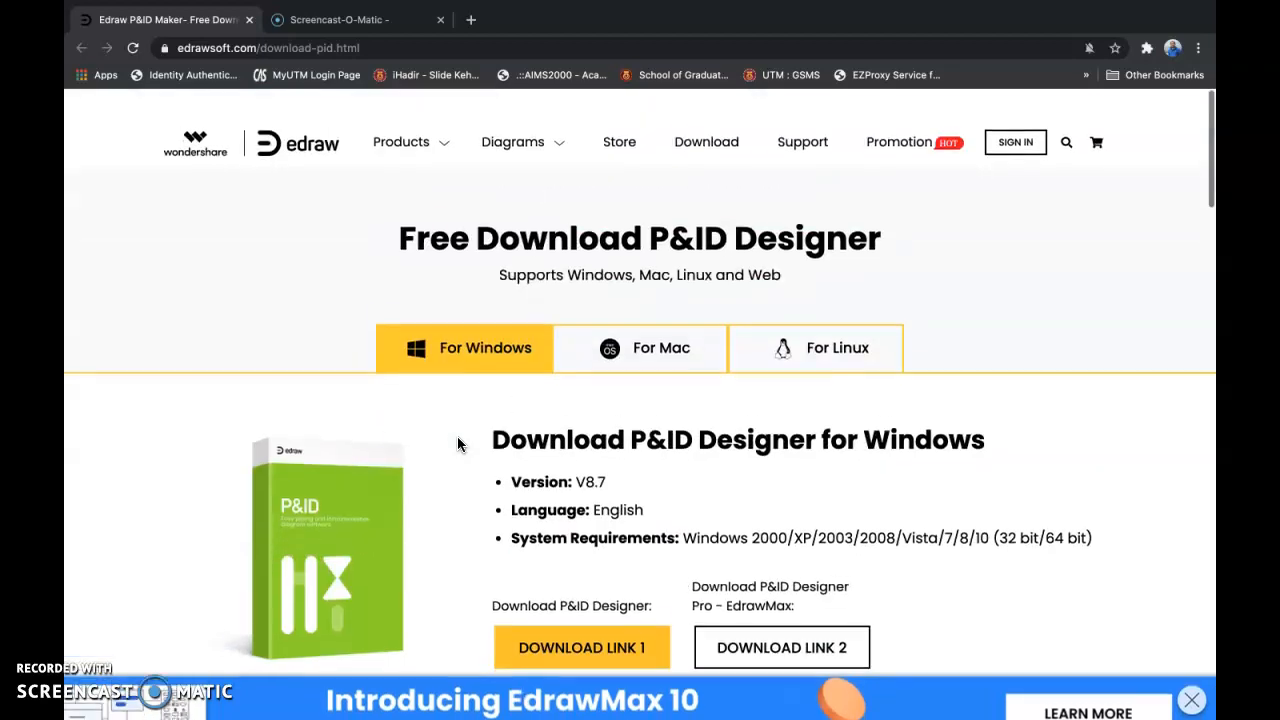
Display the download information for the Mac version of P&ID Designer Pro - EdrawMax
{"action": "left_click", "coordinate": [323, 271]}
{"action": "left_click", "coordinate": [500, 335]}
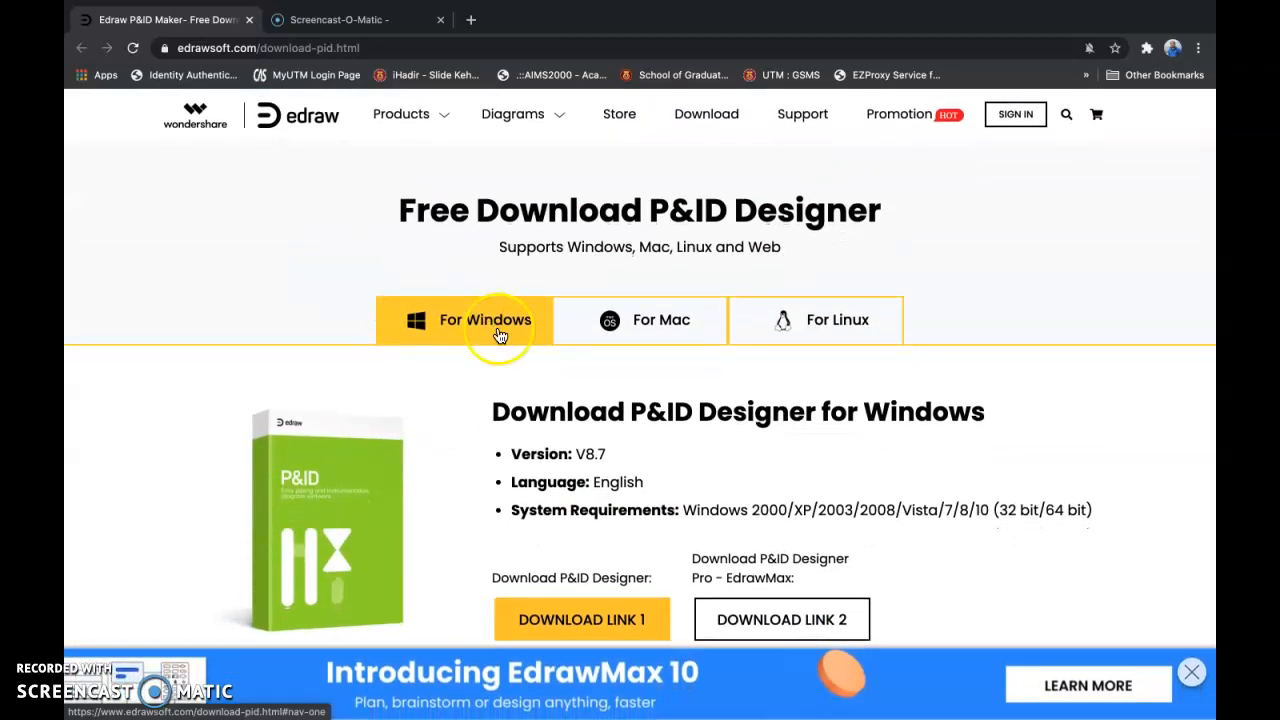
{"action": "left_click", "coordinate": [636, 333]}
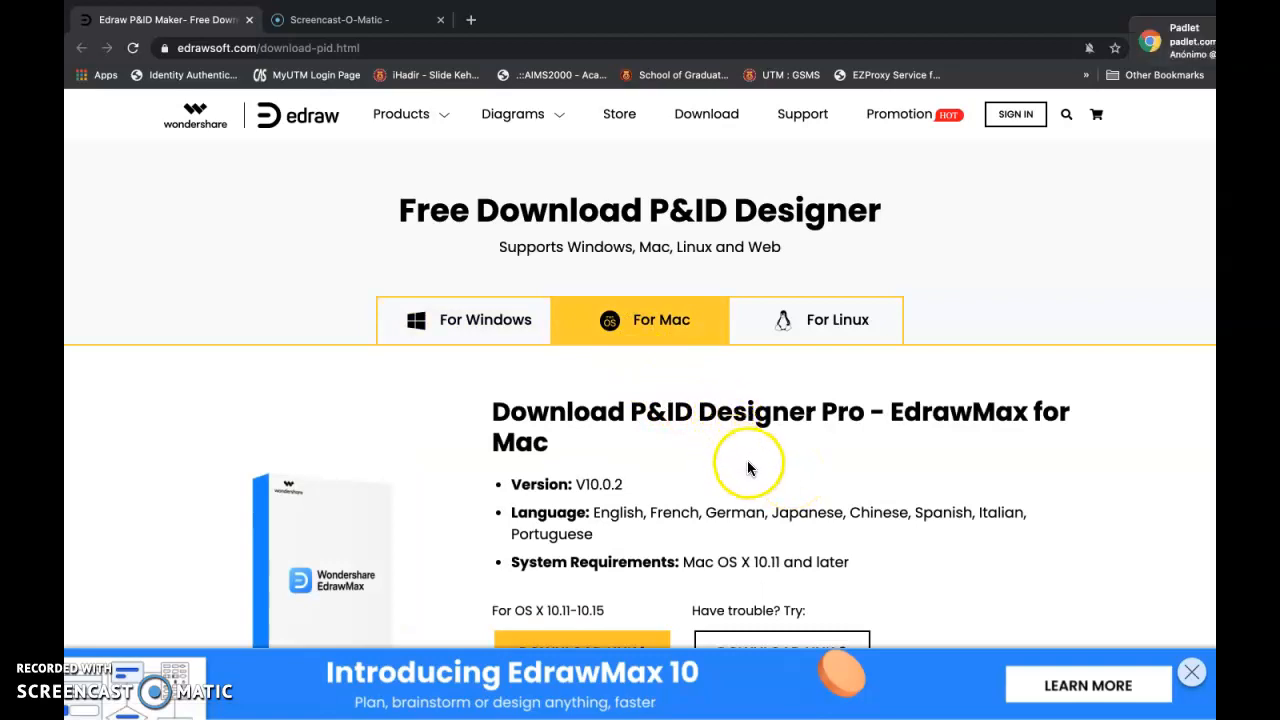
Dismiss the Padlet notification and close the EdrawMax 10 promotional banner on the download page
{"action": "mouse_move", "coordinate": [1107, 31]}
{"action": "left_click", "coordinate": [1178, 32]}
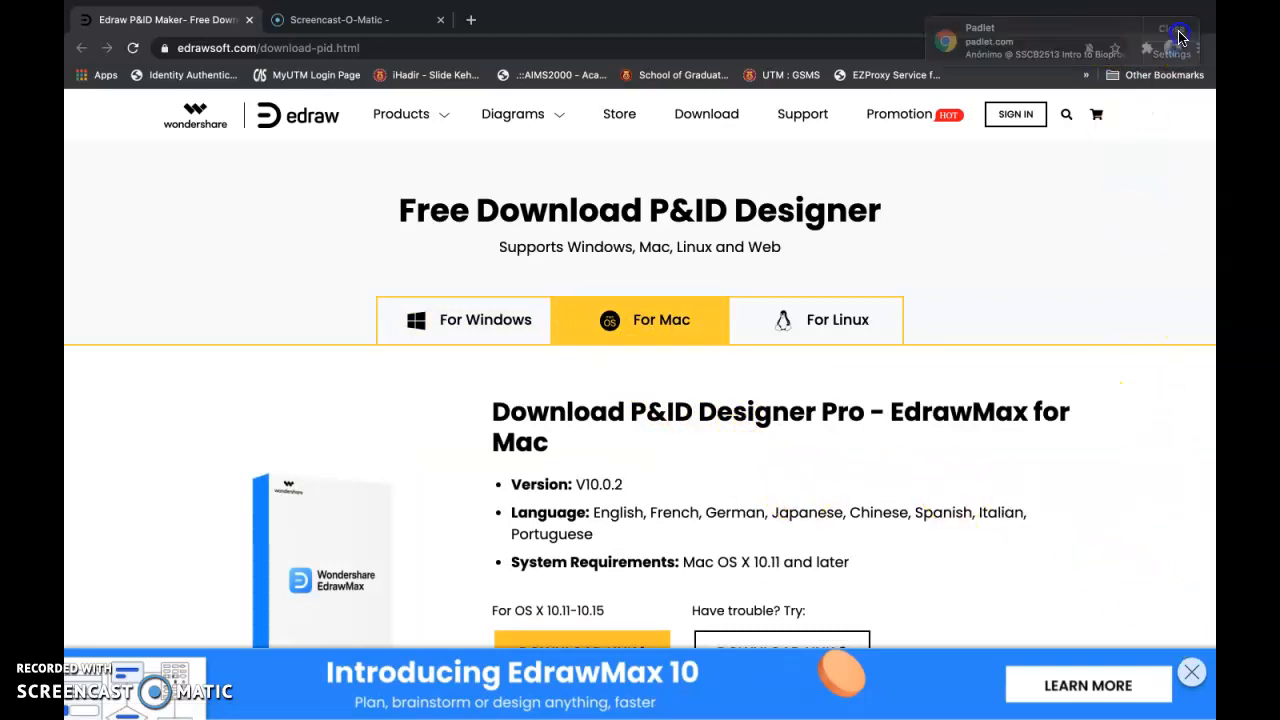
{"action": "left_click", "coordinate": [1191, 673]}
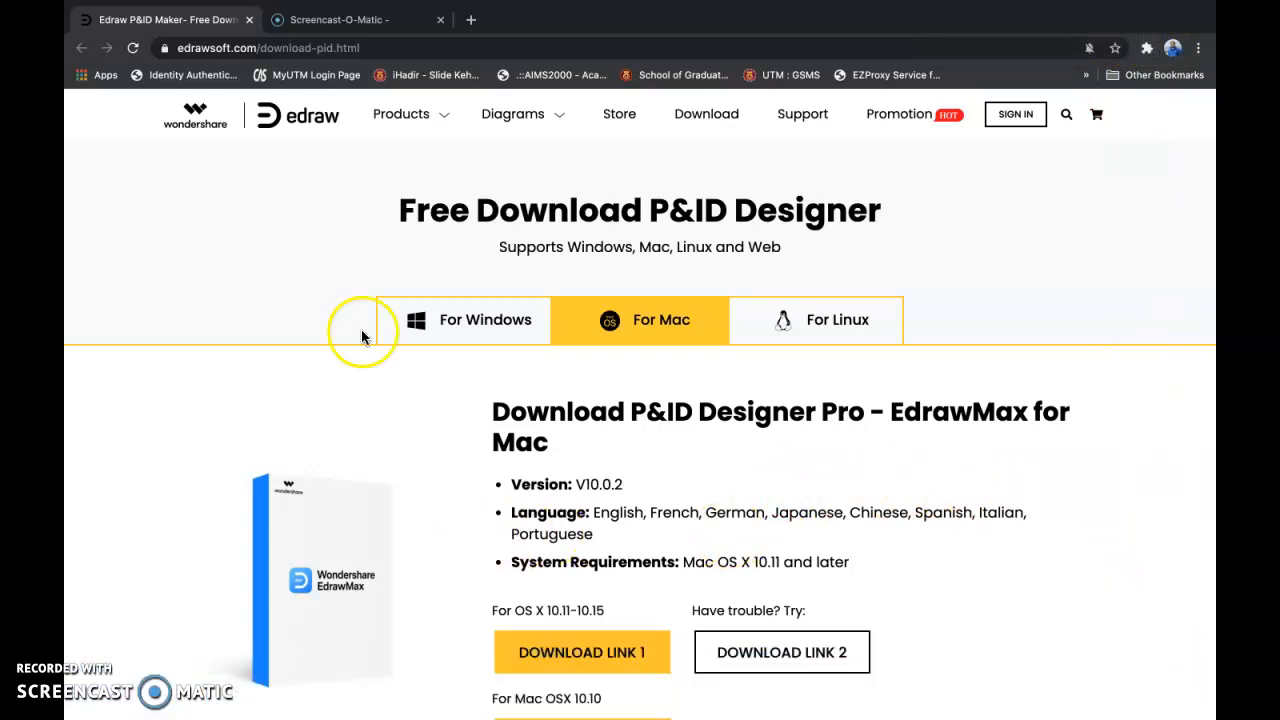
Close the Screencast-O-Matic page, leaving the Edraw download page open
{"action": "mouse_move", "coordinate": [430, 714]}
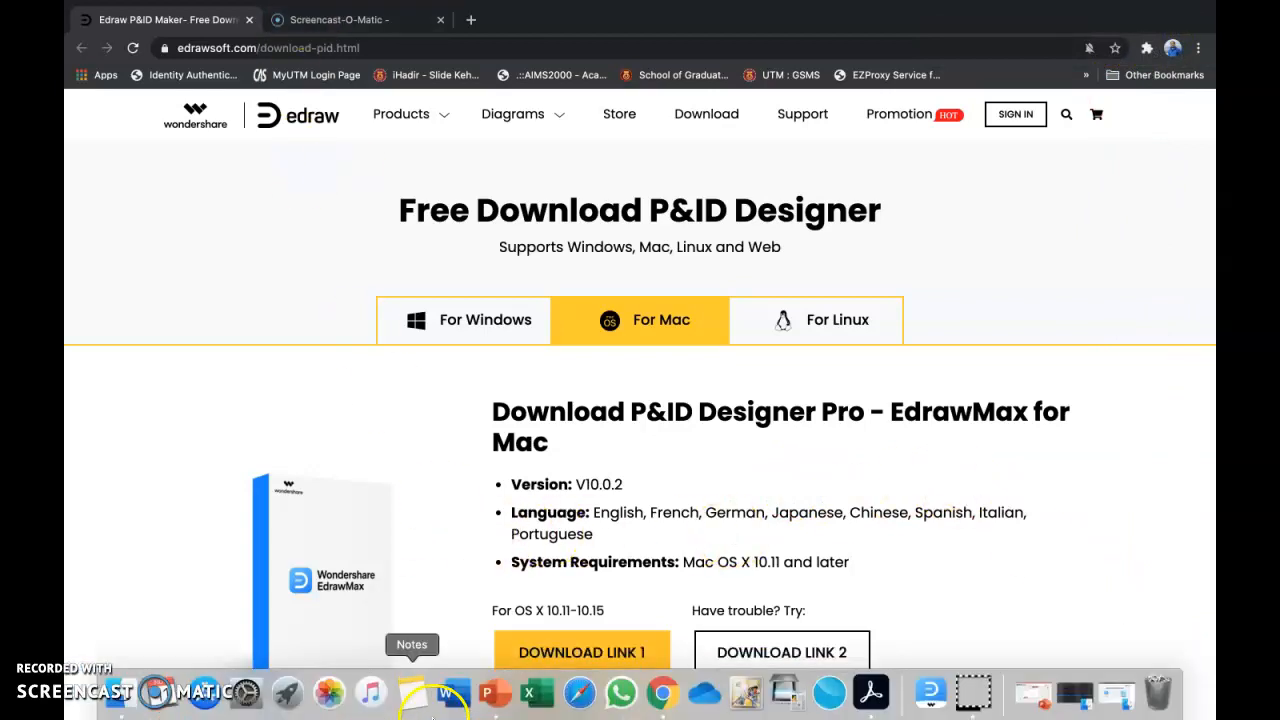
{"action": "mouse_move", "coordinate": [900, 705]}
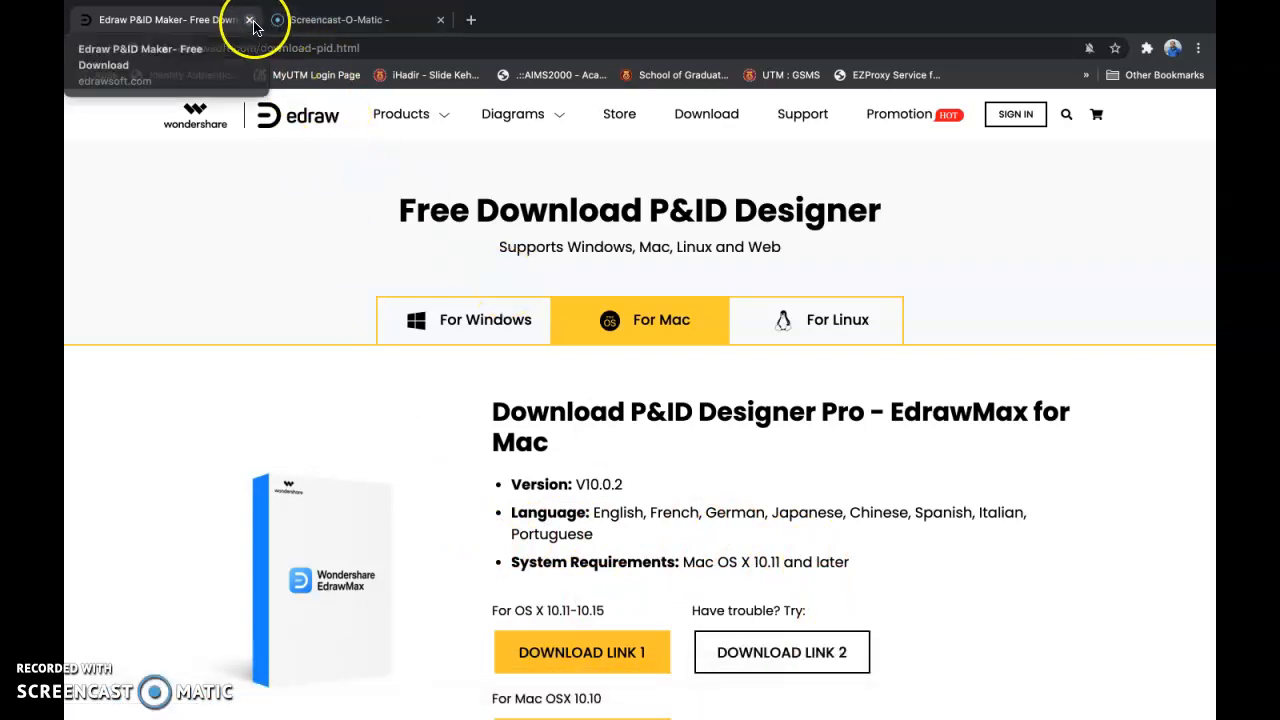
{"action": "left_click", "coordinate": [440, 20]}
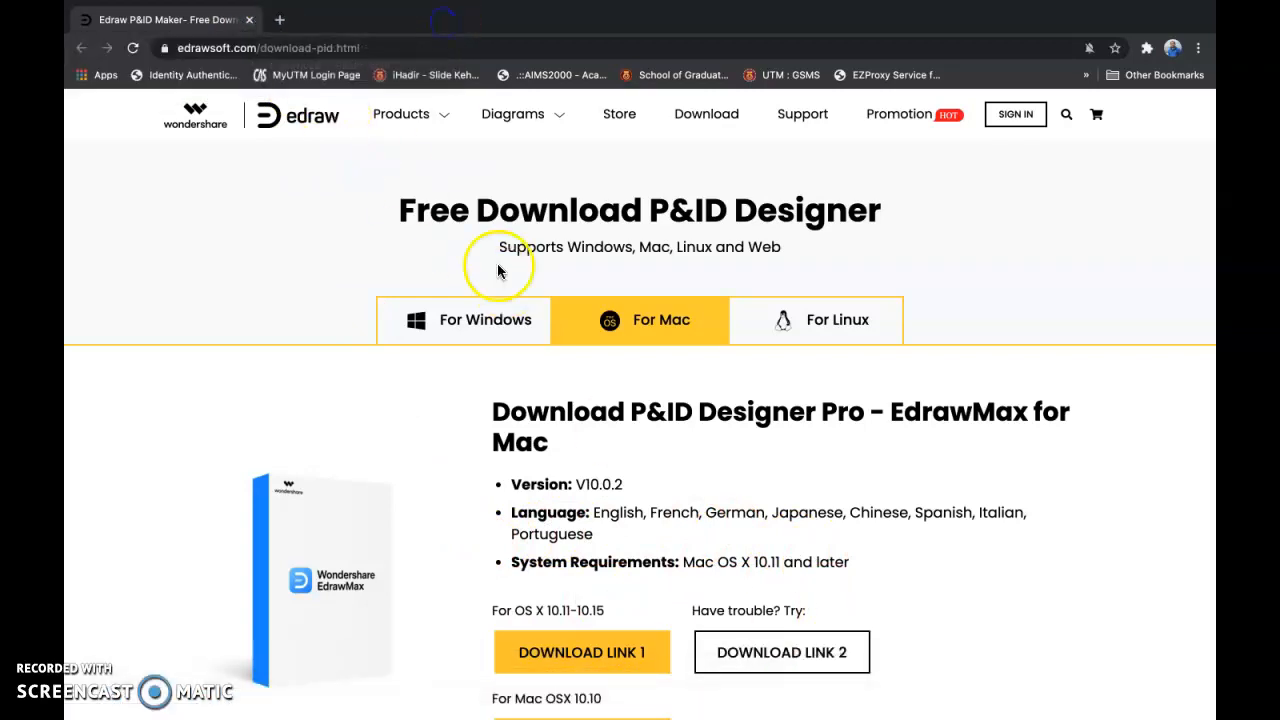
Switch to Finder and launch EdrawMax from the Applications folder
{"action": "mouse_move", "coordinate": [621, 716]}
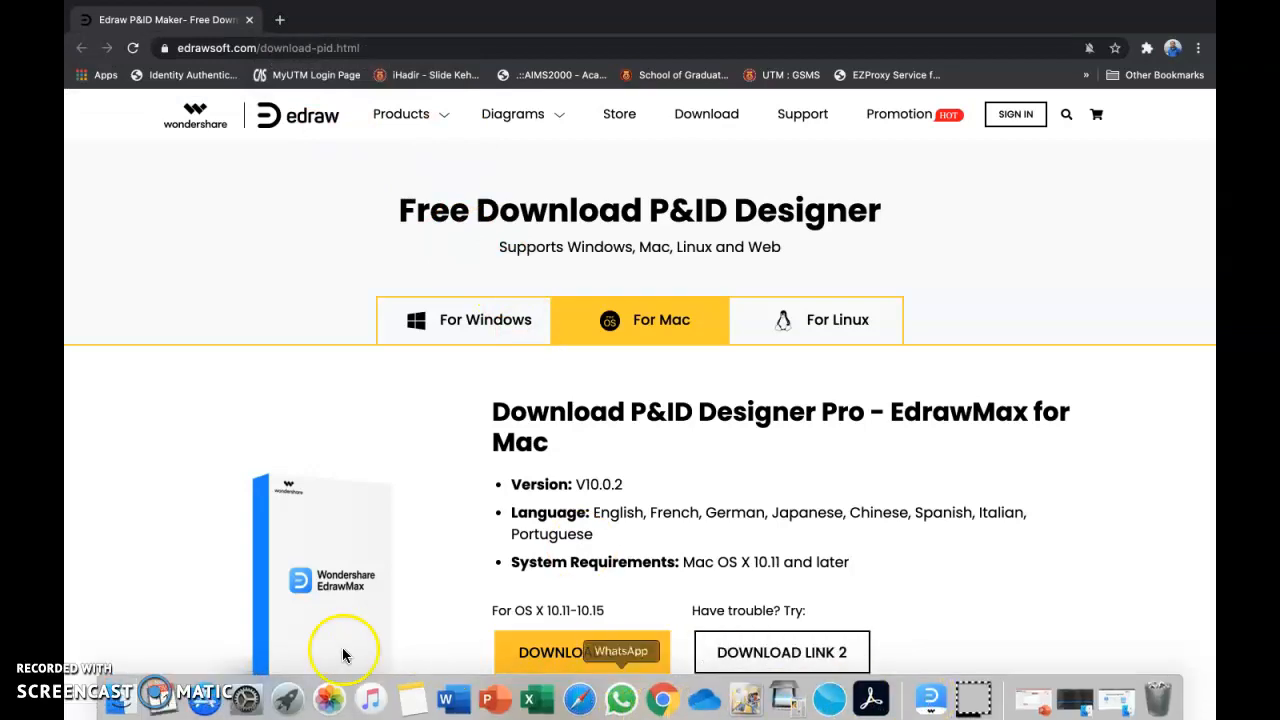
{"action": "left_click", "coordinate": [127, 699]}
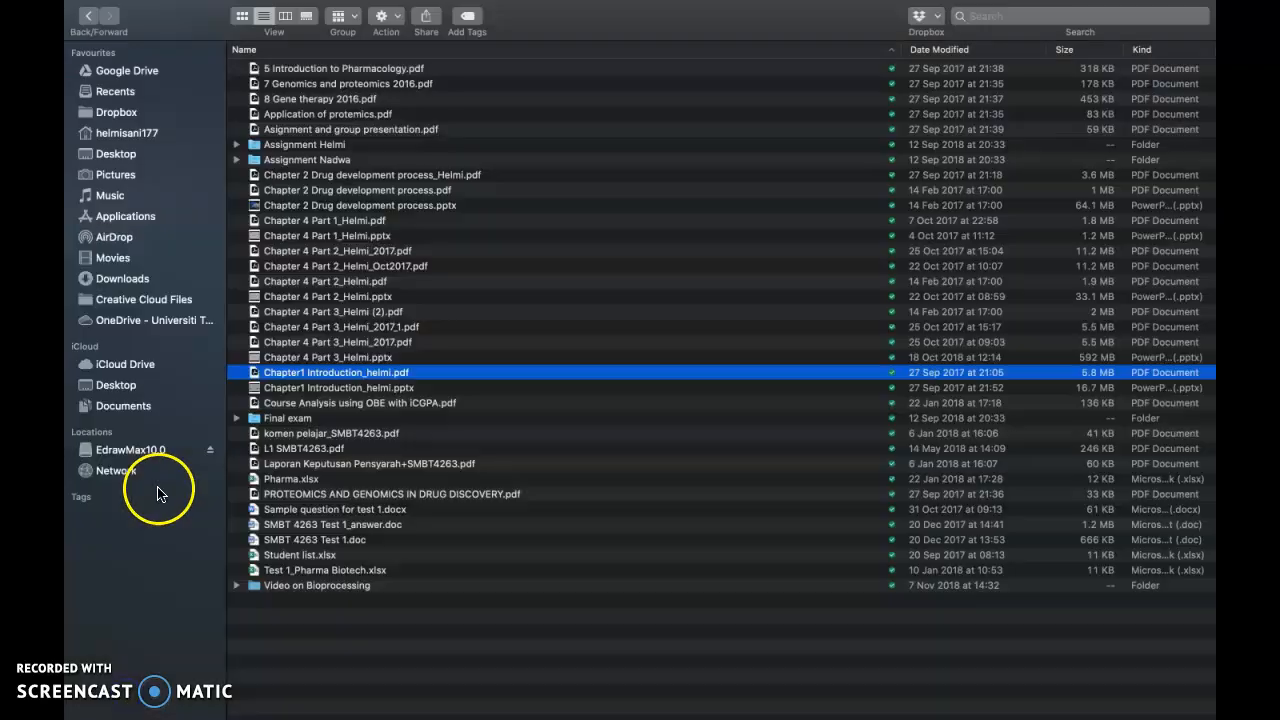
{"action": "left_click", "coordinate": [127, 70]}
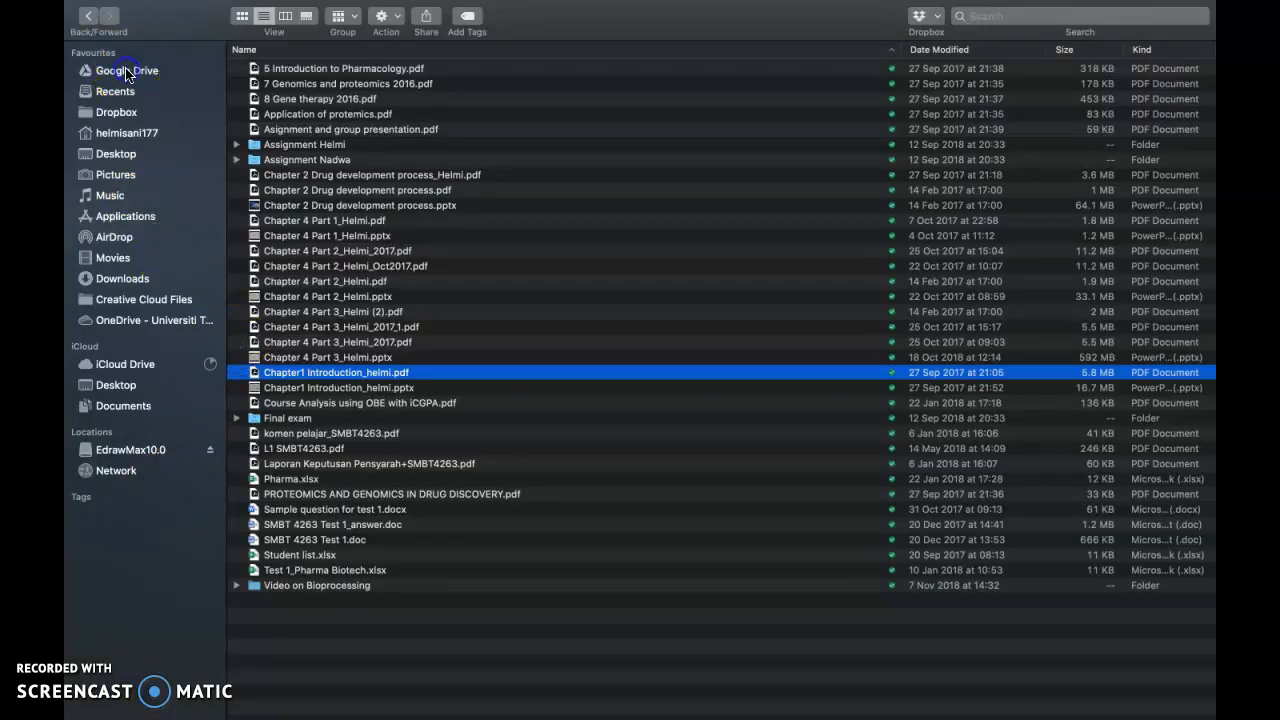
{"action": "left_click", "coordinate": [140, 219]}
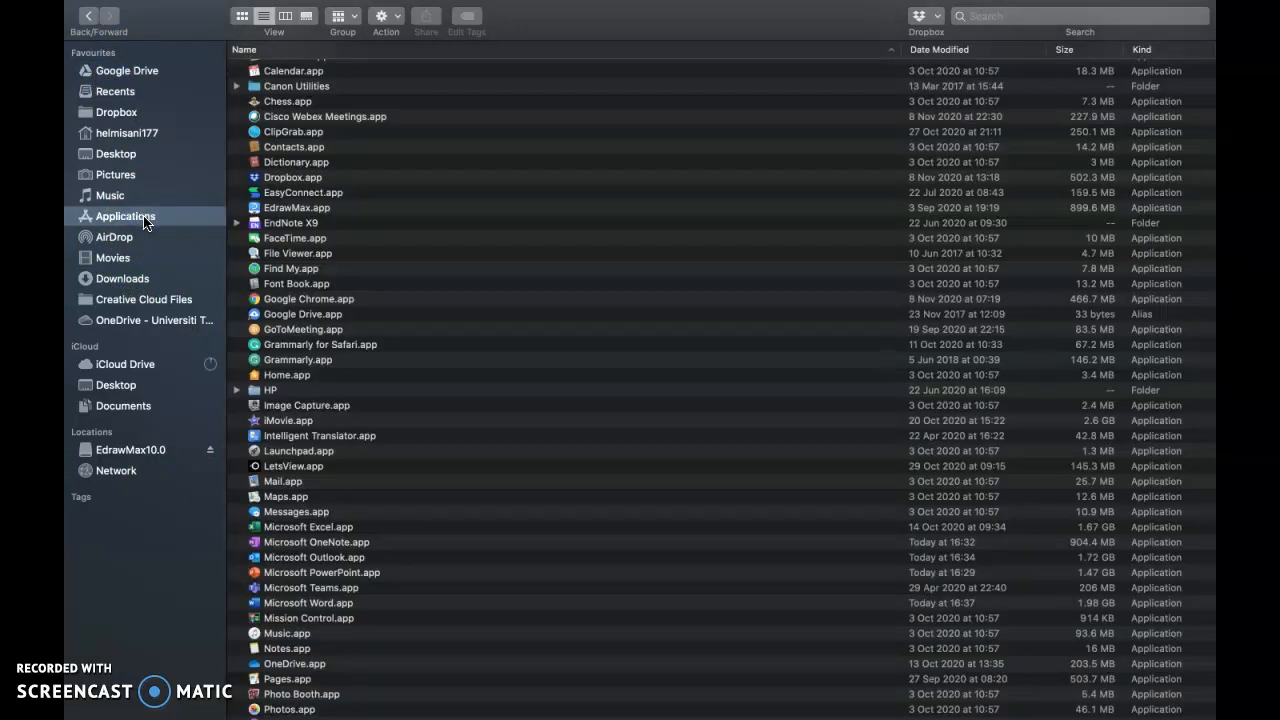
{"action": "double_click", "coordinate": [258, 207]}
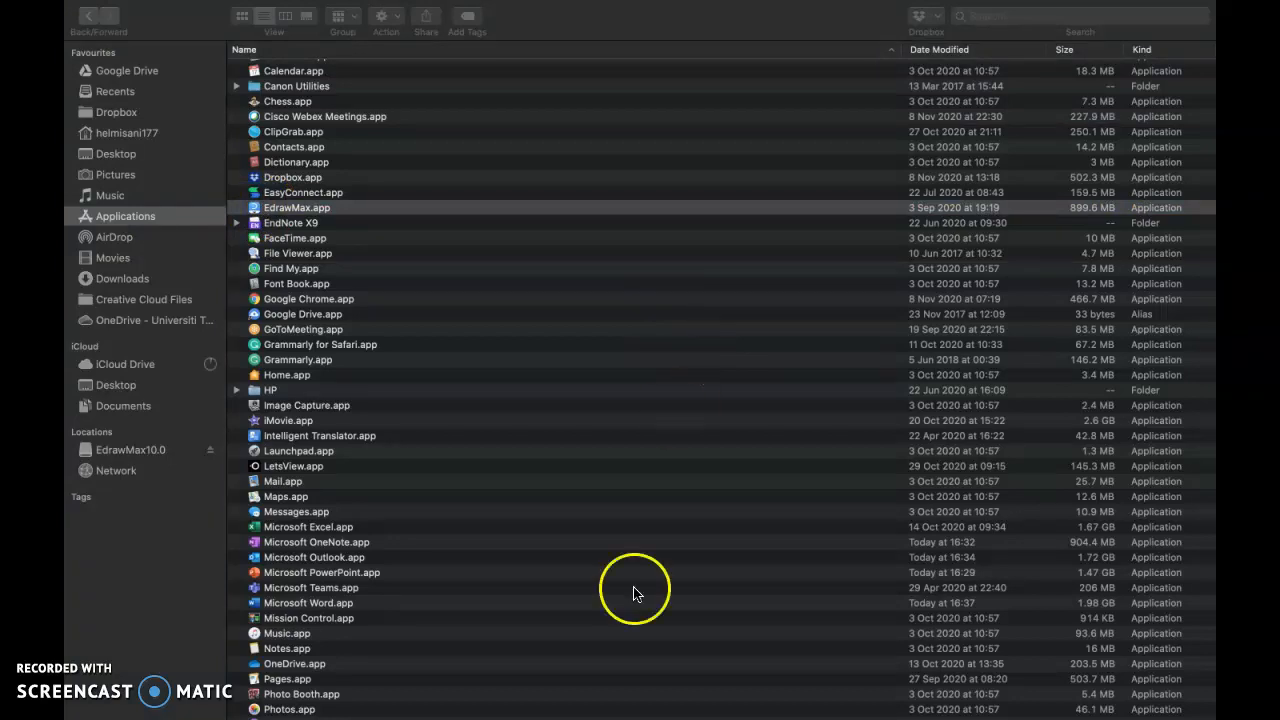
{"action": "mouse_move", "coordinate": [527, 718]}
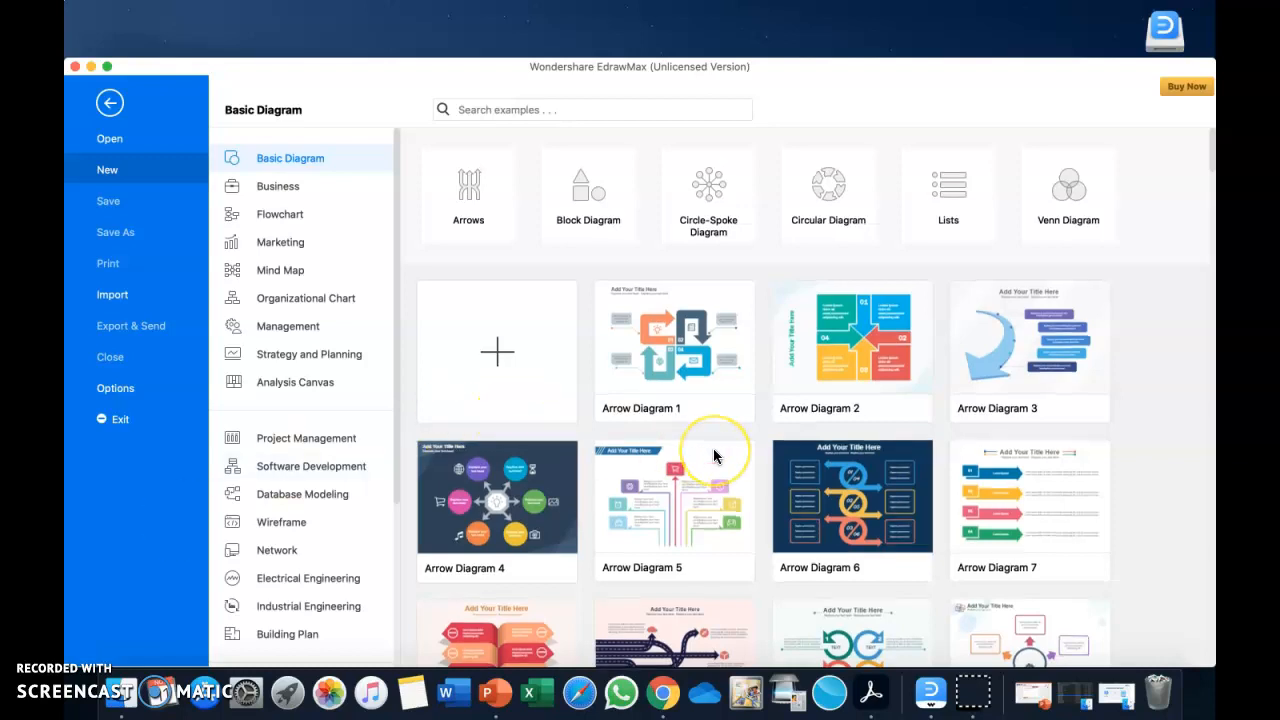
Look through the Basic Diagram example templates and the list of available diagram categories
{"action": "scroll", "coordinate": [714, 451], "scroll_direction": "down", "scroll_amount": 3}
{"action": "scroll", "coordinate": [410, 410], "scroll_direction": "up", "scroll_amount": 2}
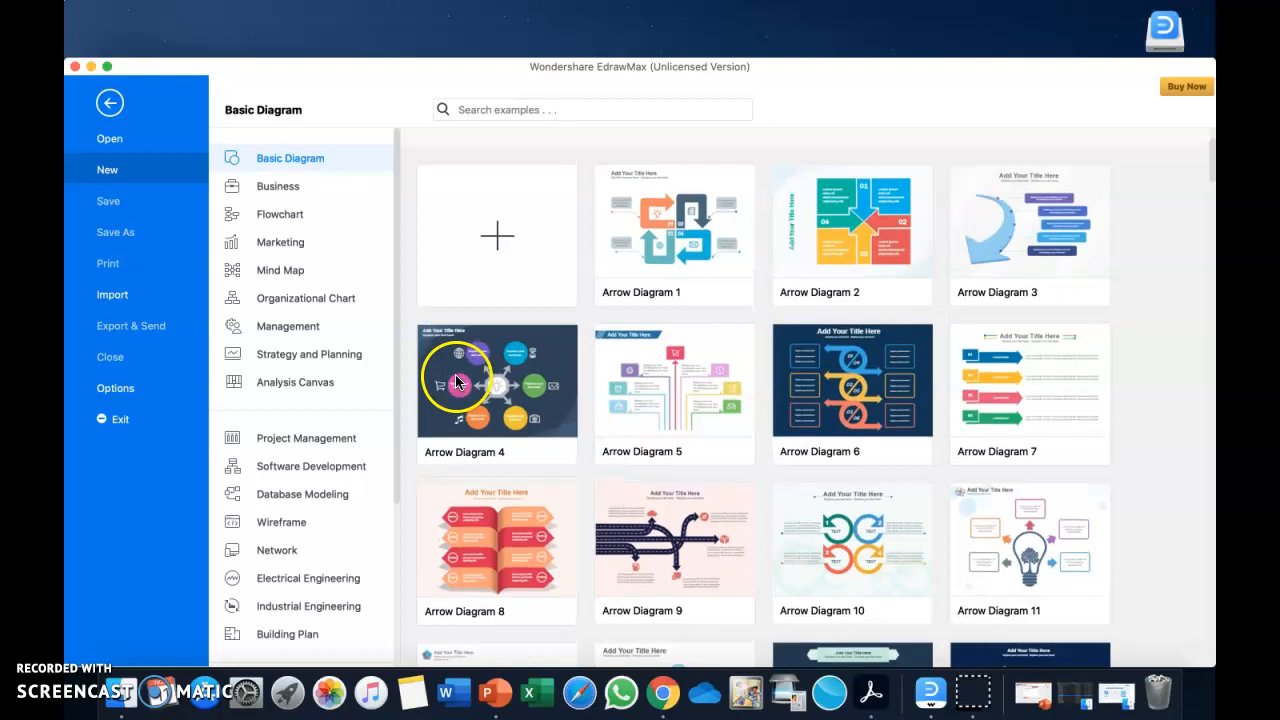
{"action": "scroll", "coordinate": [313, 310], "scroll_direction": "down", "scroll_amount": 6}
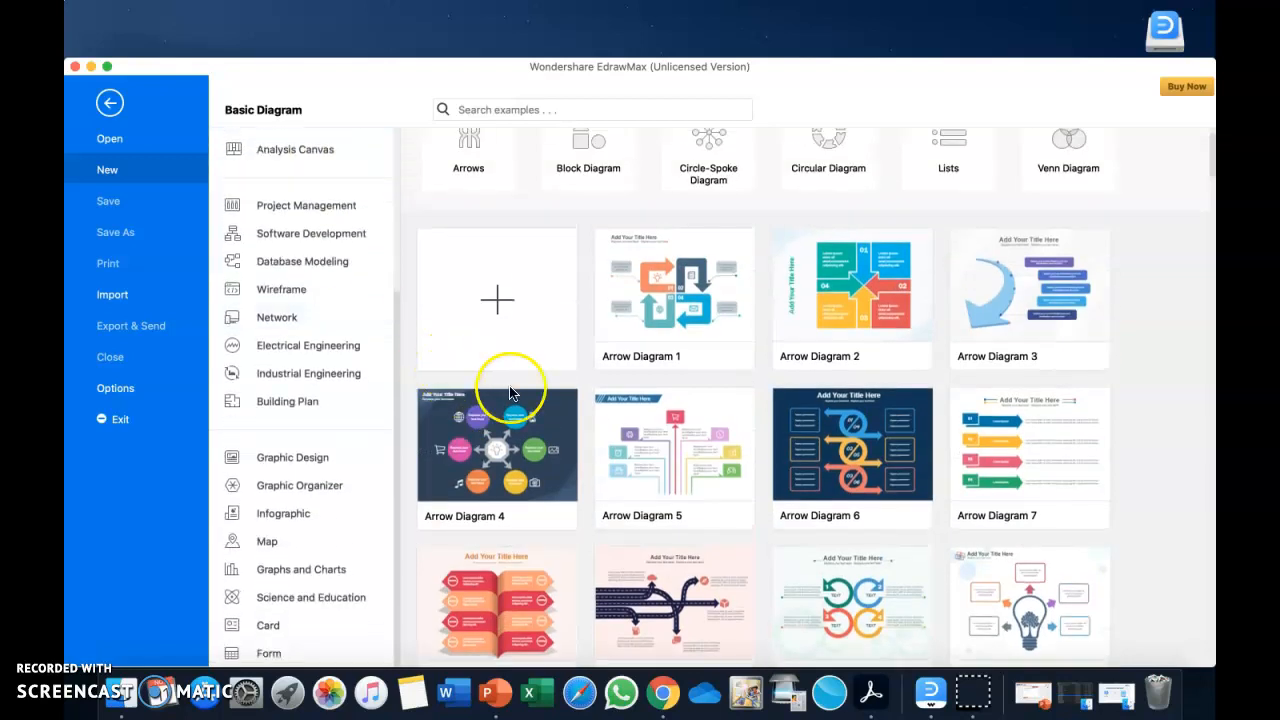
{"action": "scroll", "coordinate": [509, 382], "scroll_direction": "down", "scroll_amount": 2}
{"action": "scroll", "coordinate": [530, 328], "scroll_direction": "down", "scroll_amount": 4}
{"action": "scroll", "coordinate": [541, 338], "scroll_direction": "down", "scroll_amount": 2}
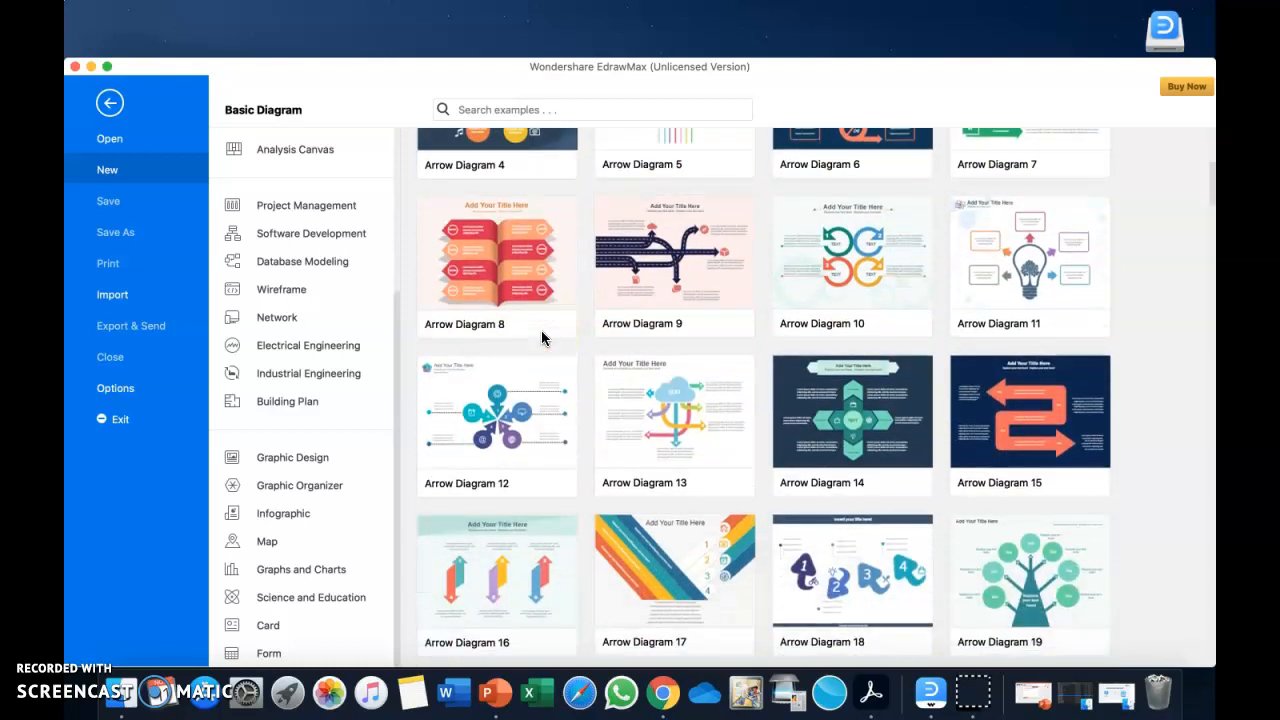
{"action": "scroll", "coordinate": [541, 338], "scroll_direction": "up", "scroll_amount": 8}
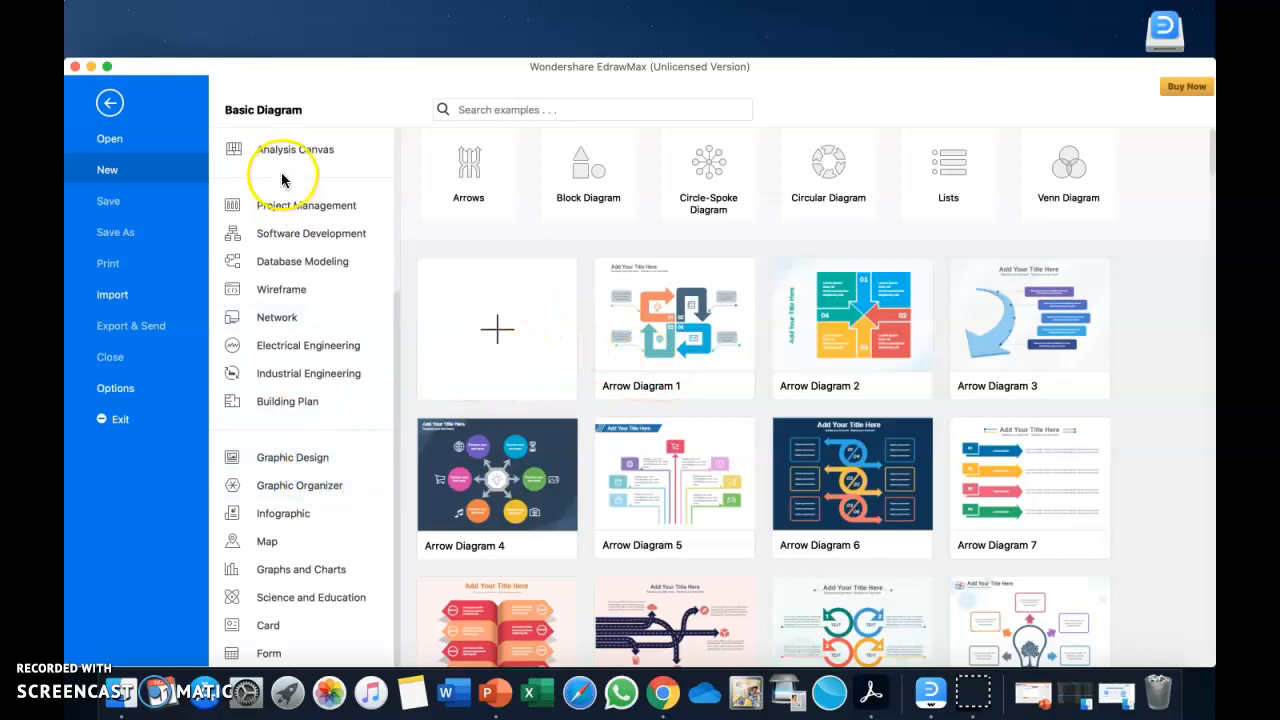
{"action": "scroll", "coordinate": [280, 228], "scroll_direction": "up", "scroll_amount": 5}
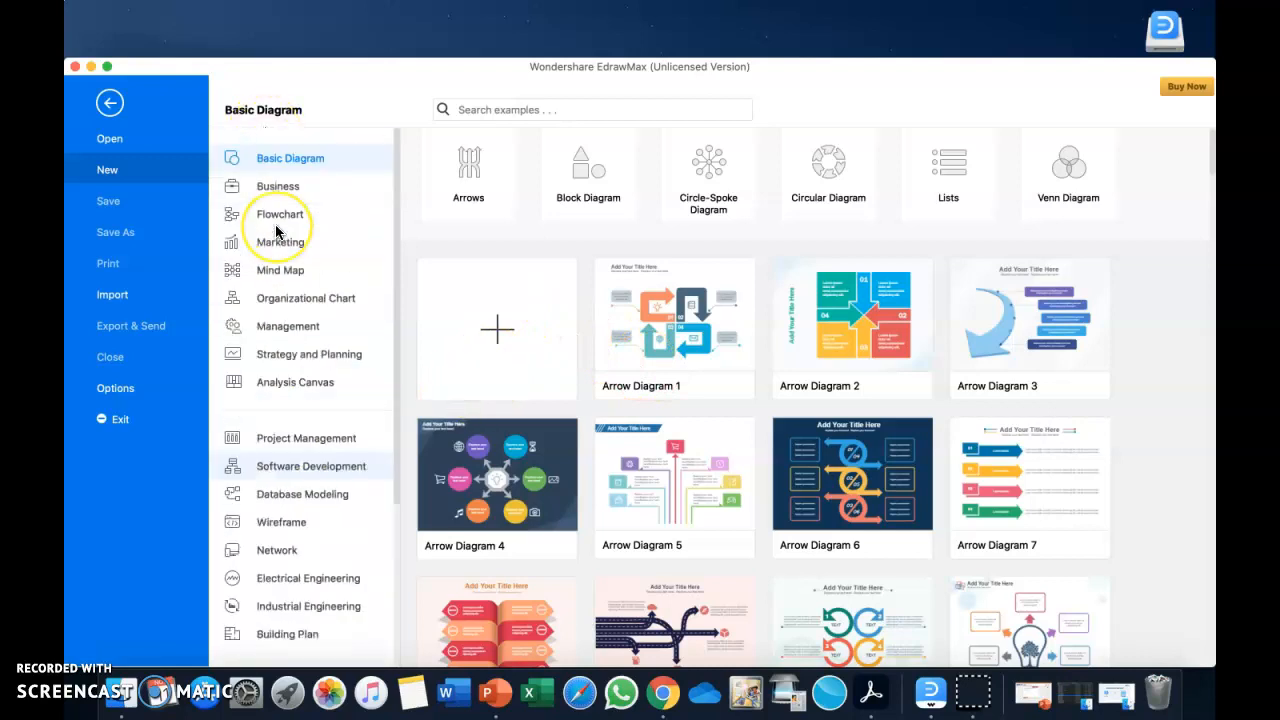
{"action": "scroll", "coordinate": [276, 231], "scroll_direction": "down", "scroll_amount": 1}
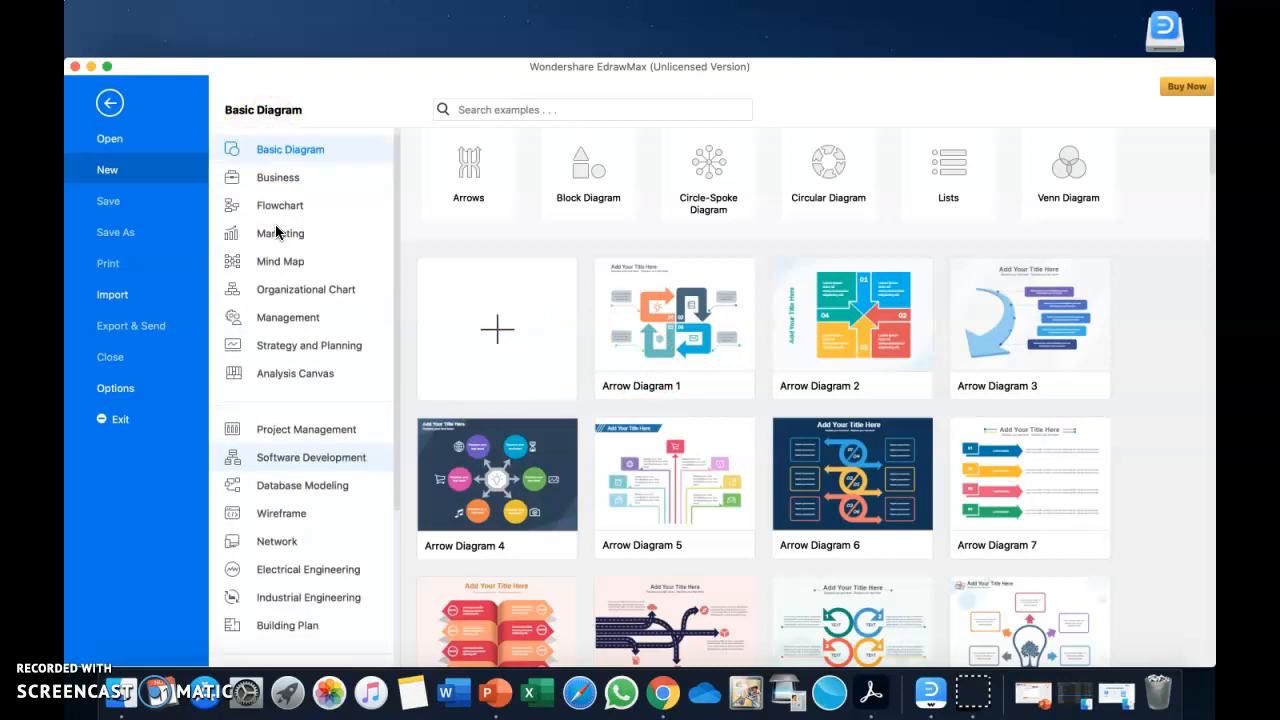
Browse the Business, Flowchart, Marketing, Mind Map, Strategy and Planning, and Analysis Canvas template categories
{"action": "left_click", "coordinate": [266, 176]}
{"action": "left_click", "coordinate": [272, 208]}
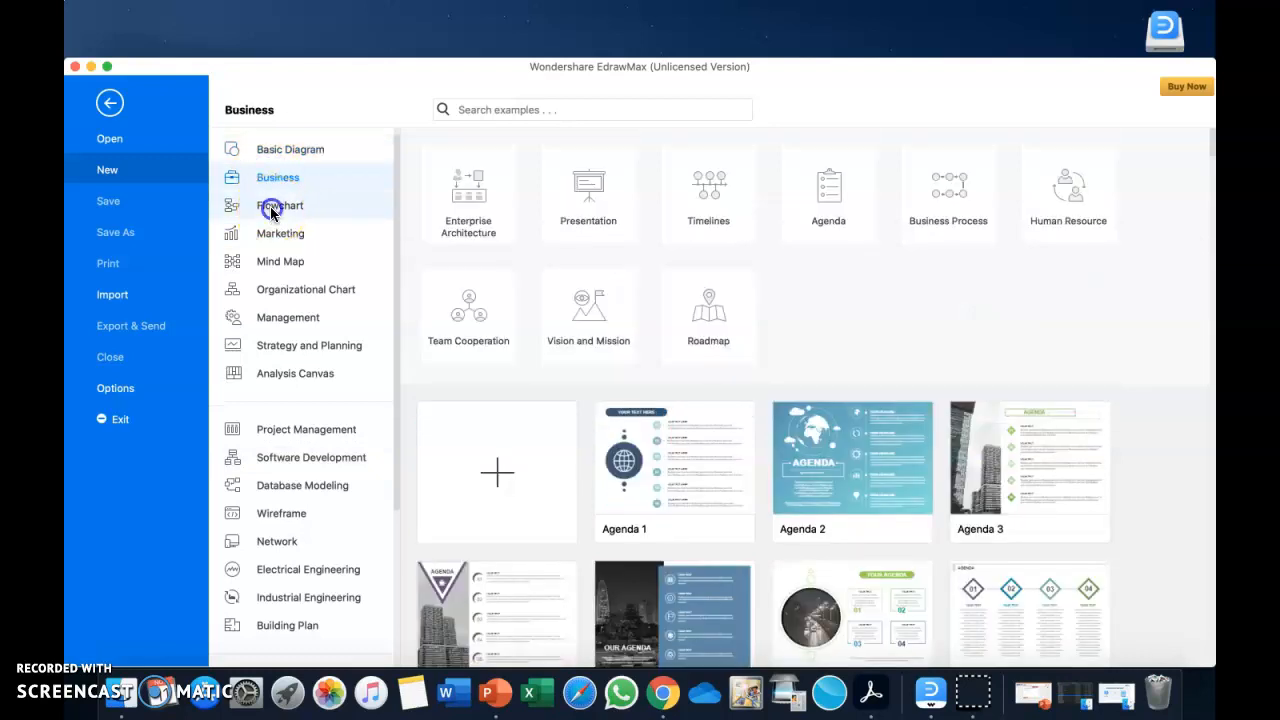
{"action": "left_click", "coordinate": [271, 236]}
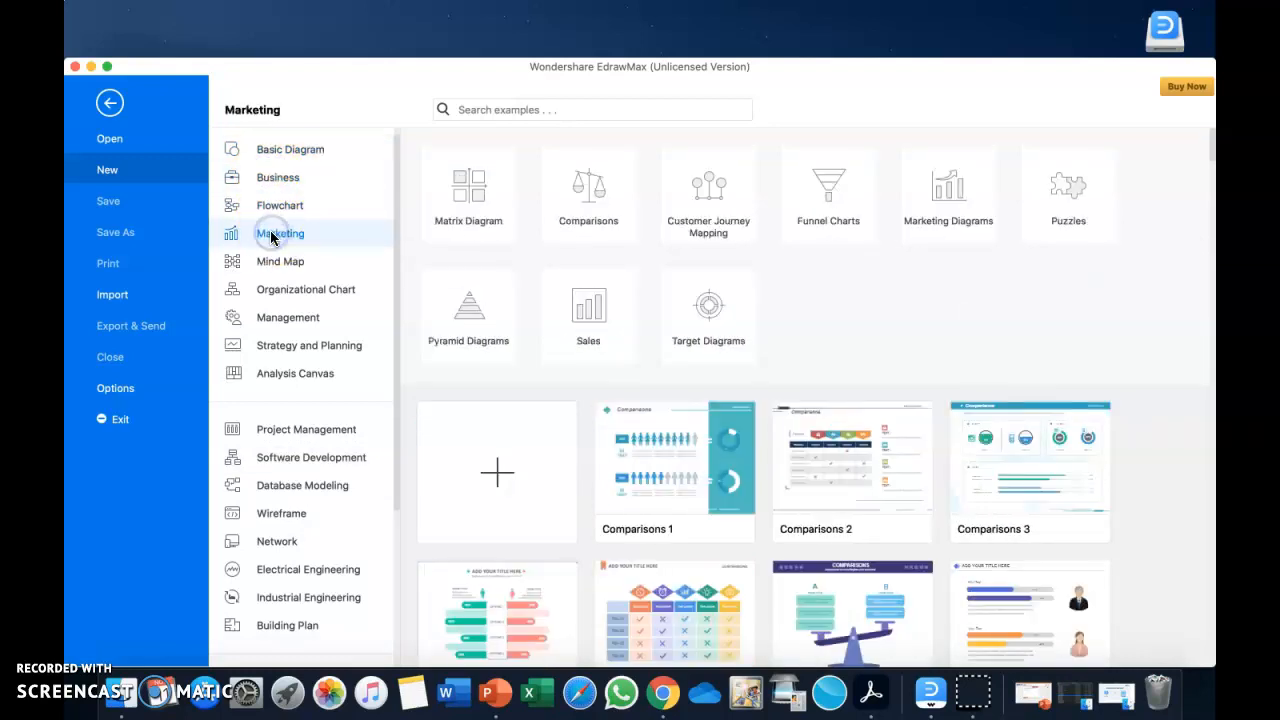
{"action": "left_click", "coordinate": [275, 259]}
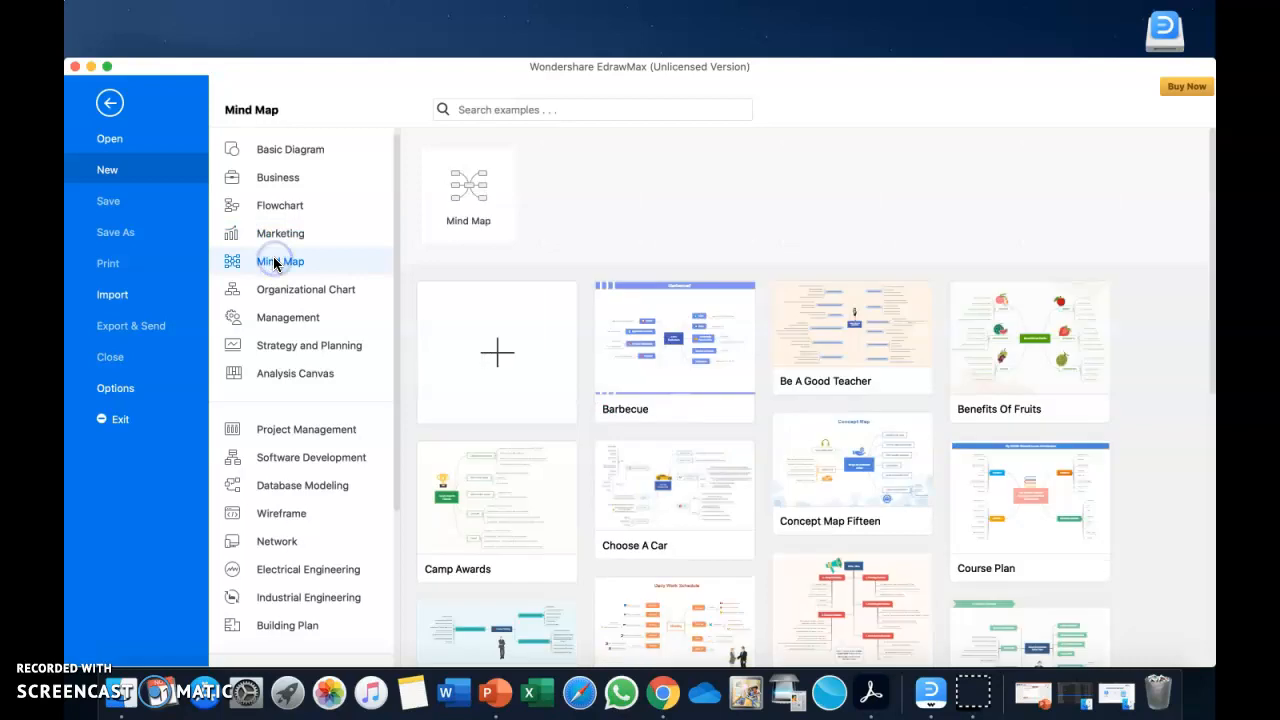
{"action": "left_click", "coordinate": [281, 350]}
{"action": "left_click", "coordinate": [282, 380]}
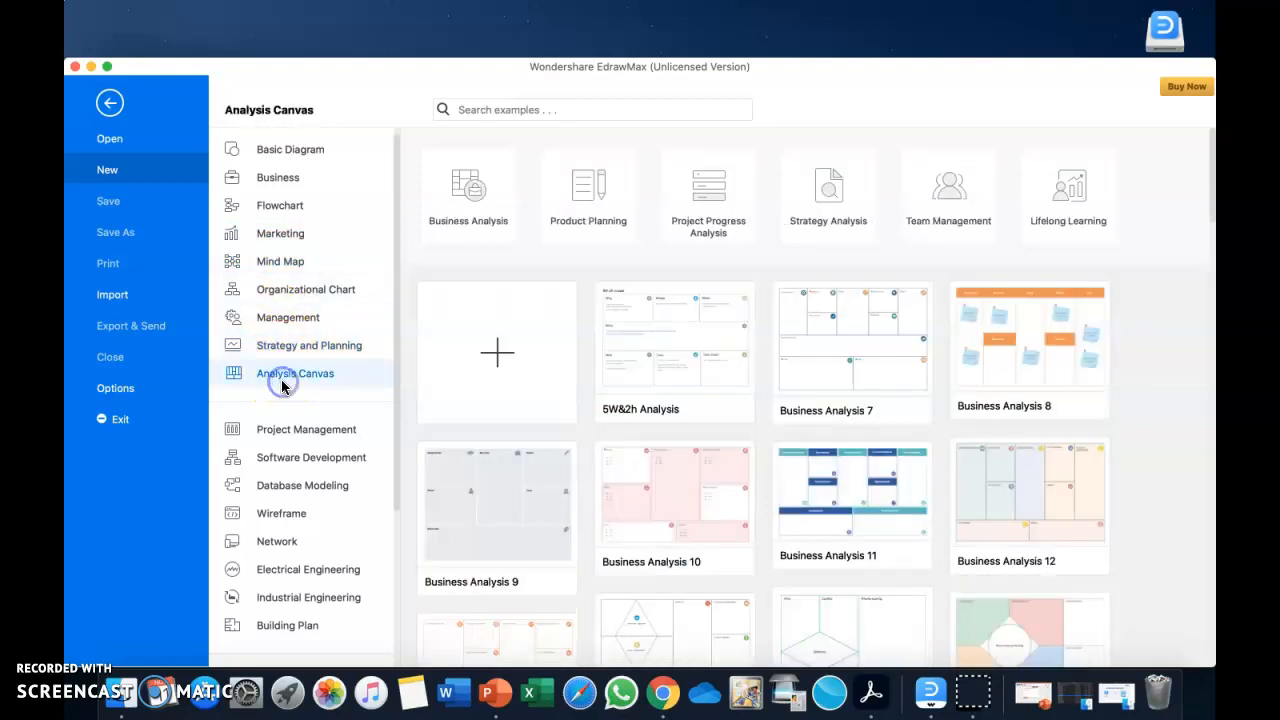
{"action": "scroll", "coordinate": [282, 386], "scroll_direction": "down", "scroll_amount": 2}
{"action": "scroll", "coordinate": [282, 387], "scroll_direction": "down", "scroll_amount": 1}
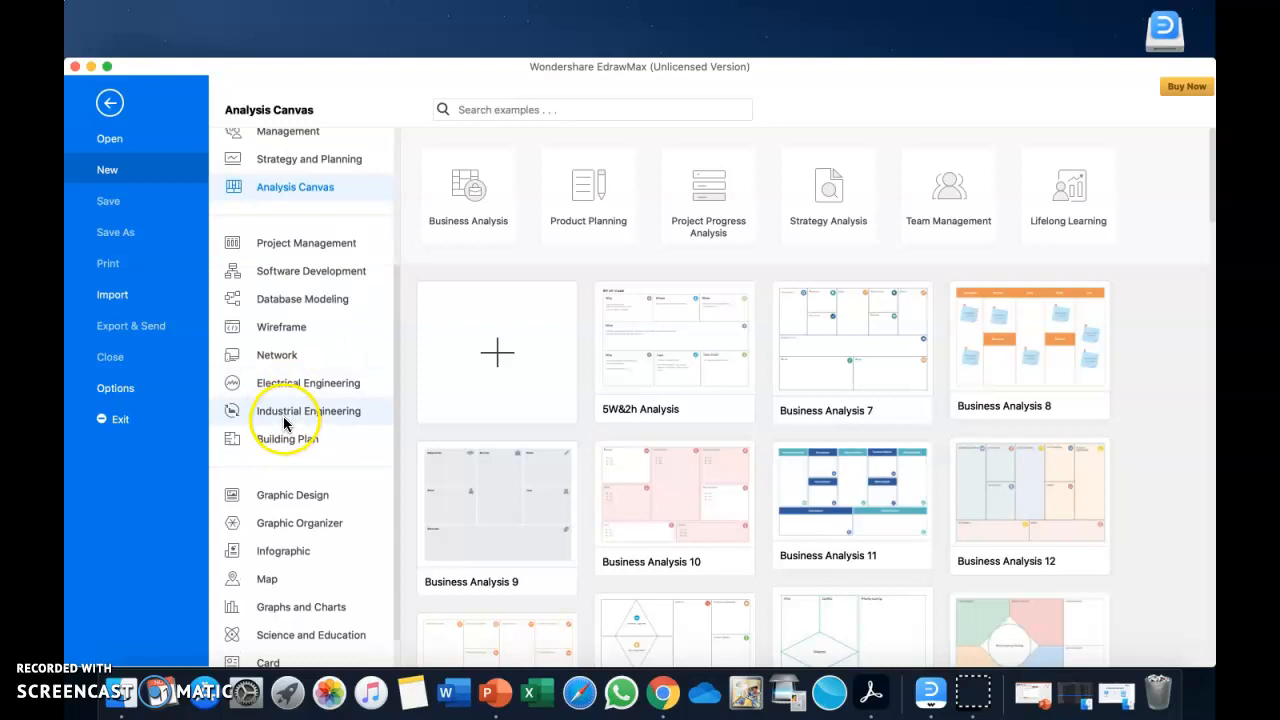
Open the Industrial Engineering category and look through its example templates
{"action": "left_click", "coordinate": [285, 420]}
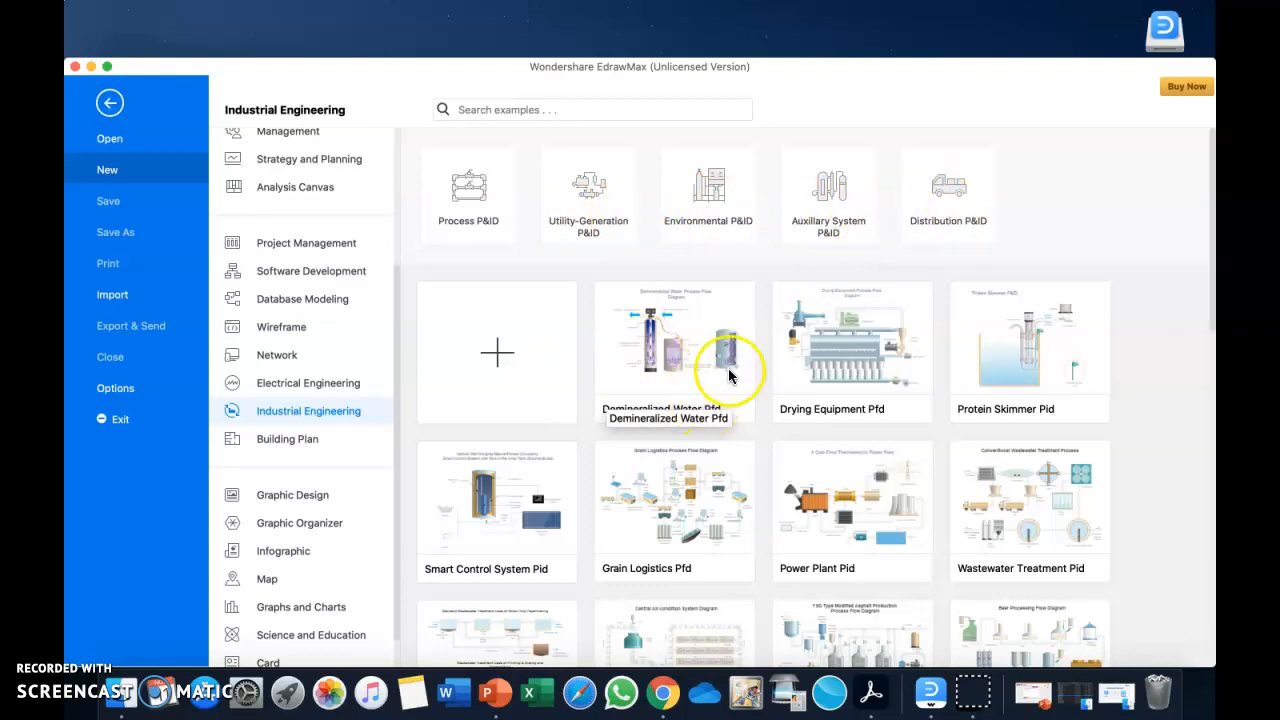
{"action": "scroll", "coordinate": [888, 397], "scroll_direction": "down", "scroll_amount": 3}
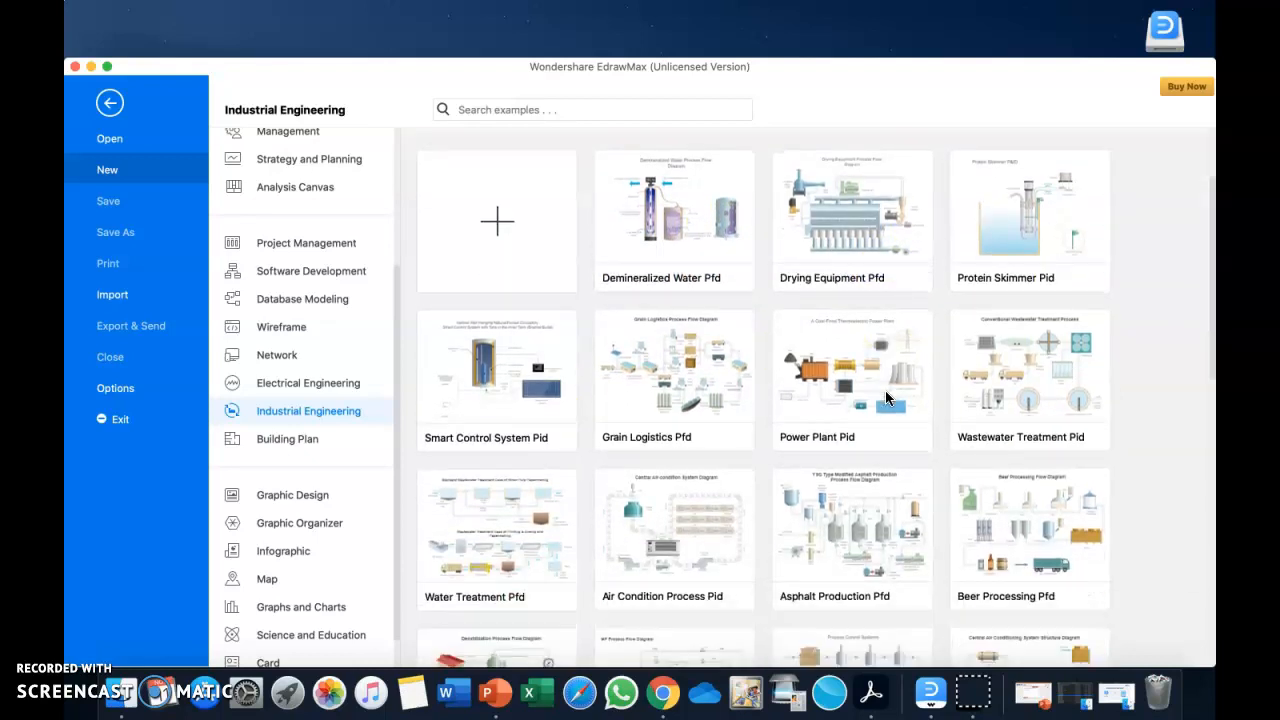
{"action": "scroll", "coordinate": [886, 398], "scroll_direction": "down", "scroll_amount": 3}
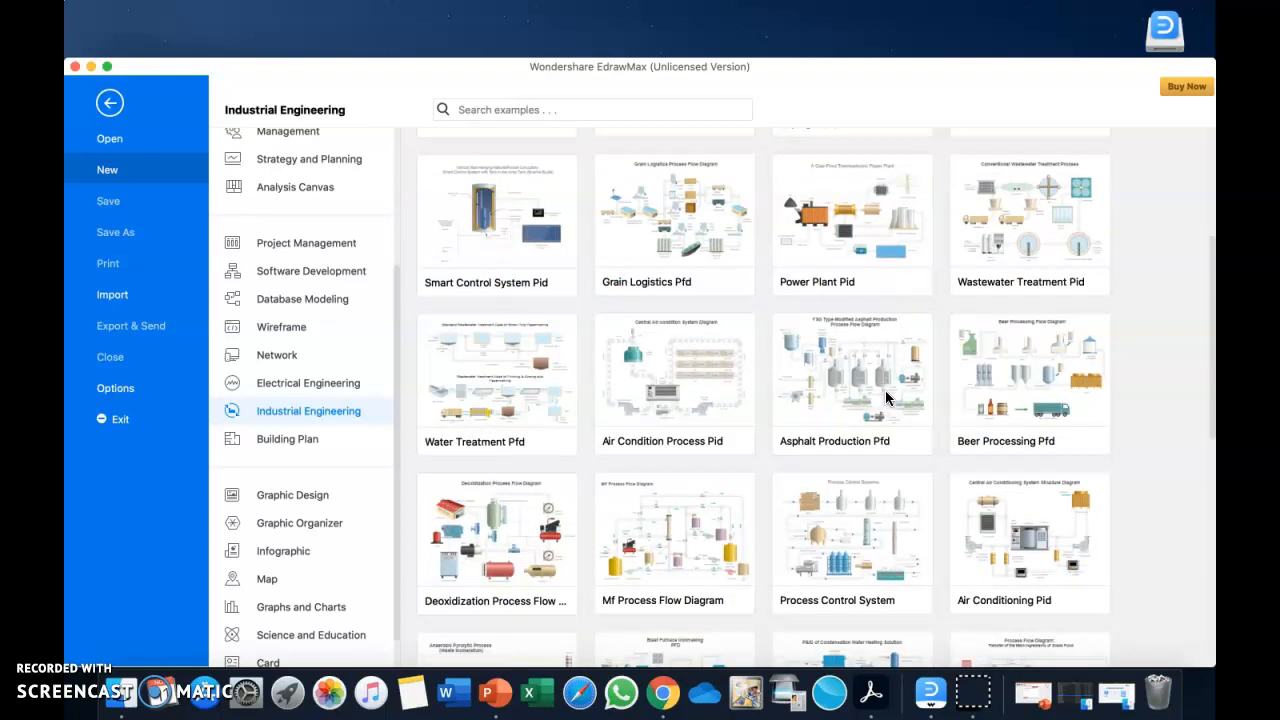
Try to open the Wastewater Treatment Pid template and dismiss the premium upgrade offer
{"action": "left_click", "coordinate": [993, 248]}
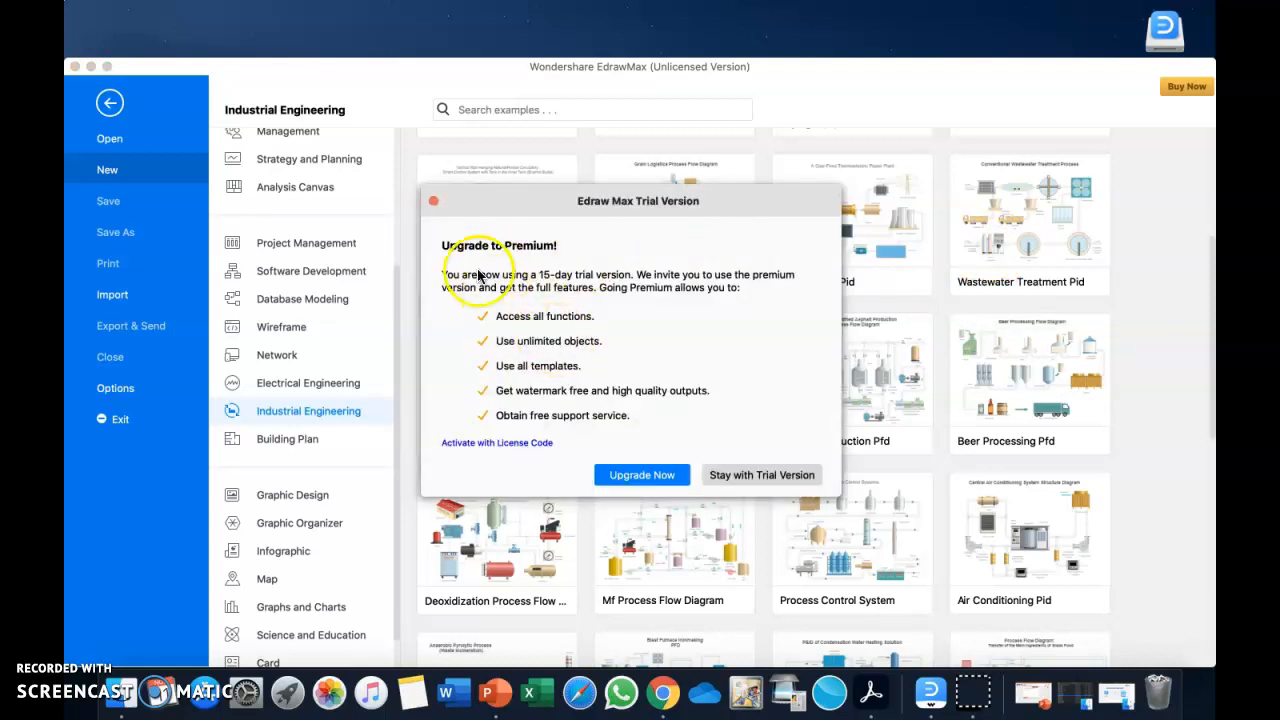
{"action": "left_click", "coordinate": [434, 205]}
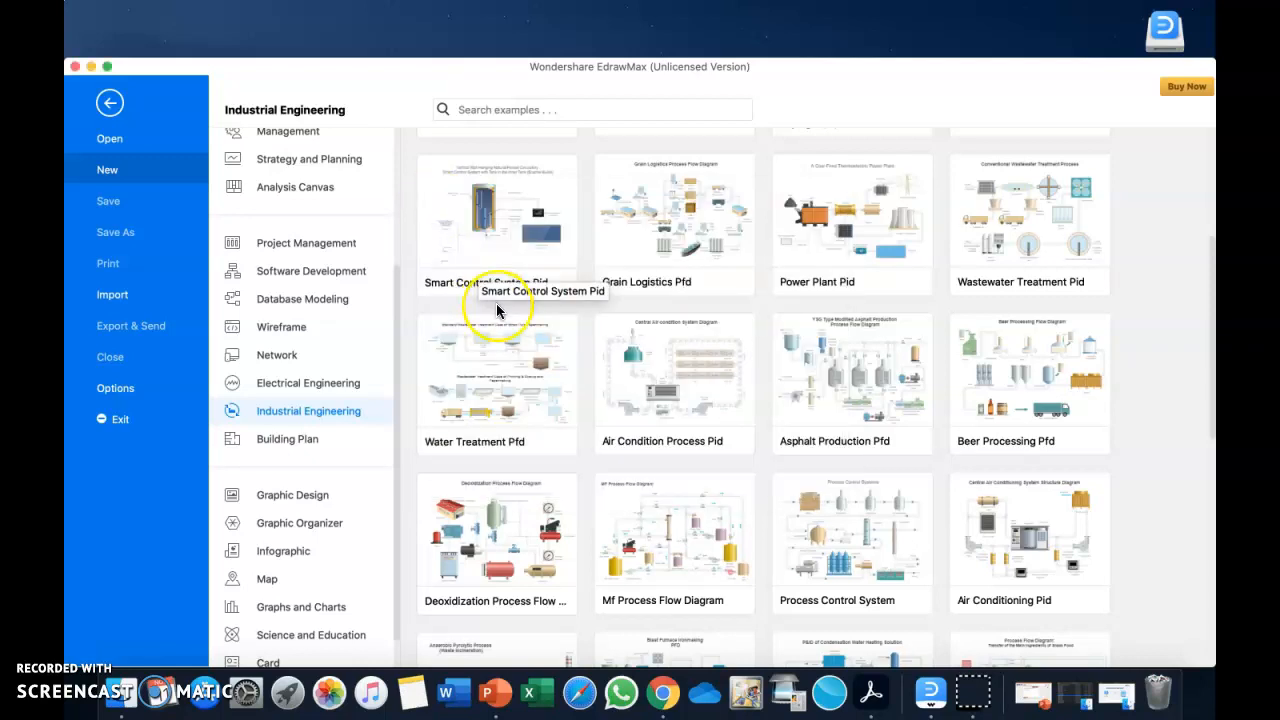
Create a blank drawing from the Industrial Engineering category
{"action": "scroll", "coordinate": [500, 300], "scroll_direction": "up", "scroll_amount": 3}
{"action": "scroll", "coordinate": [497, 305], "scroll_direction": "up", "scroll_amount": 2}
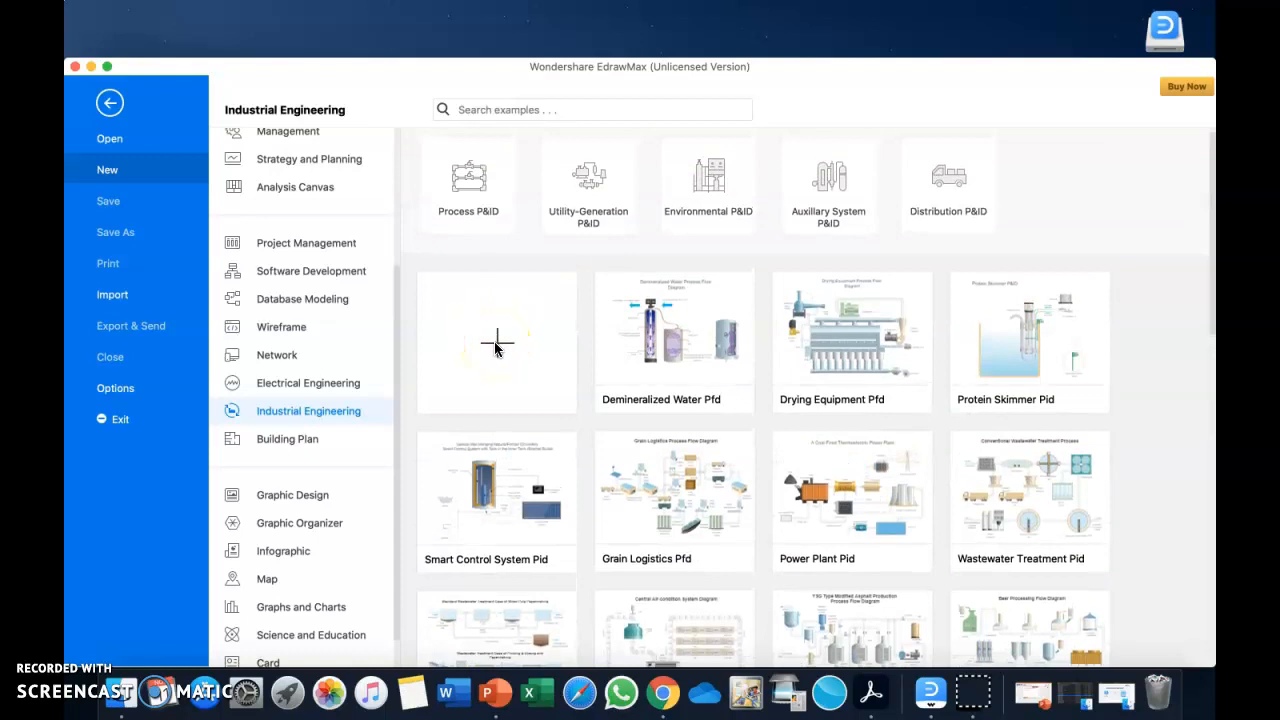
{"action": "left_click", "coordinate": [495, 344]}
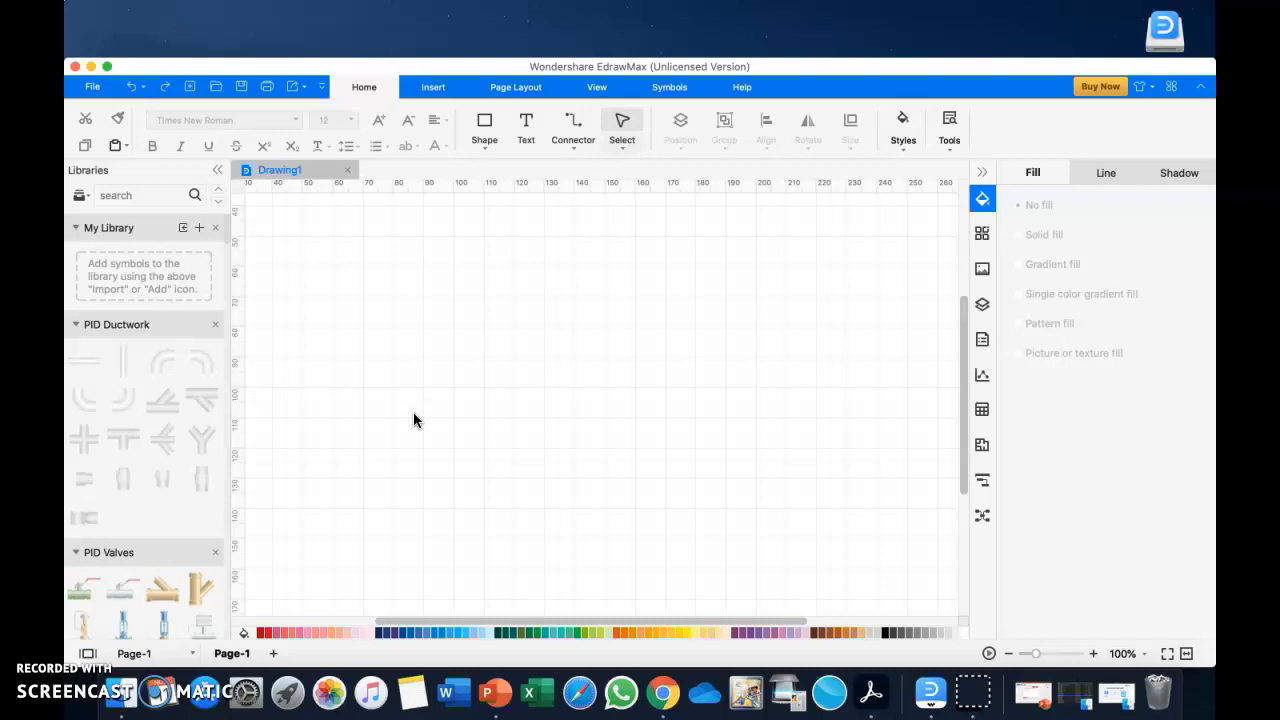
Look over the blank canvas and examine the PID symbol libraries available for the drawing
{"action": "scroll", "coordinate": [413, 412], "scroll_direction": "up", "scroll_amount": 5}
{"action": "scroll", "coordinate": [413, 412], "scroll_direction": "down", "scroll_amount": 5}
{"action": "scroll", "coordinate": [484, 419], "scroll_direction": "left", "scroll_amount": 2}
{"action": "scroll", "coordinate": [484, 419], "scroll_direction": "up", "scroll_amount": 2}
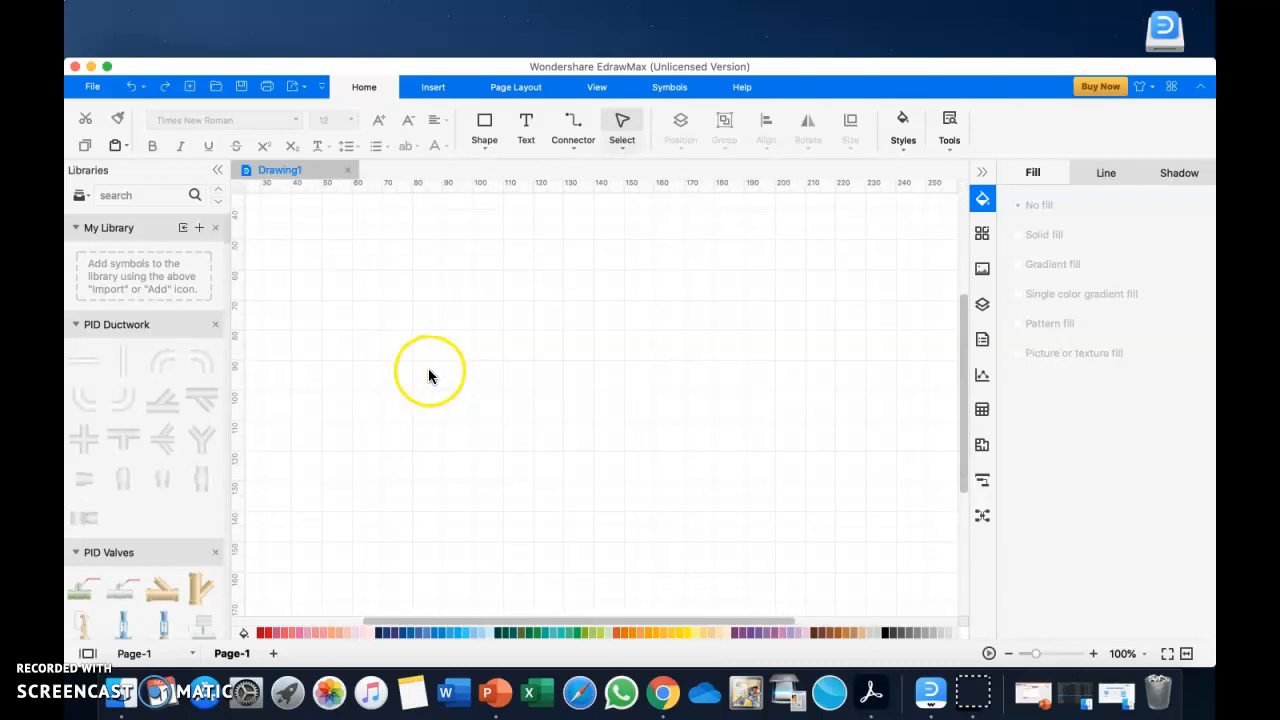
{"action": "scroll", "coordinate": [177, 429], "scroll_direction": "down", "scroll_amount": 5}
{"action": "scroll", "coordinate": [177, 429], "scroll_direction": "down", "scroll_amount": 10}
{"action": "scroll", "coordinate": [177, 425], "scroll_direction": "down", "scroll_amount": 12}
{"action": "scroll", "coordinate": [177, 425], "scroll_direction": "down", "scroll_amount": 12}
{"action": "scroll", "coordinate": [177, 425], "scroll_direction": "down", "scroll_amount": 12}
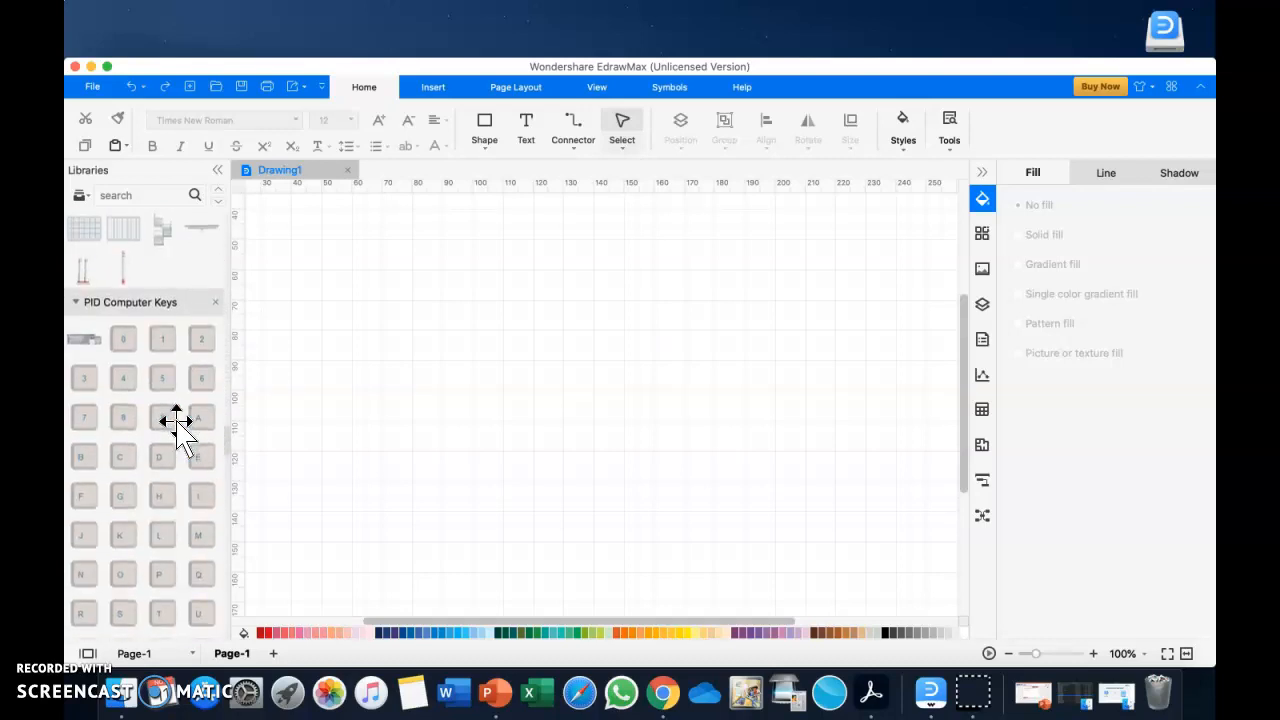
{"action": "scroll", "coordinate": [177, 425], "scroll_direction": "down", "scroll_amount": 12}
{"action": "scroll", "coordinate": [177, 425], "scroll_direction": "down", "scroll_amount": 12}
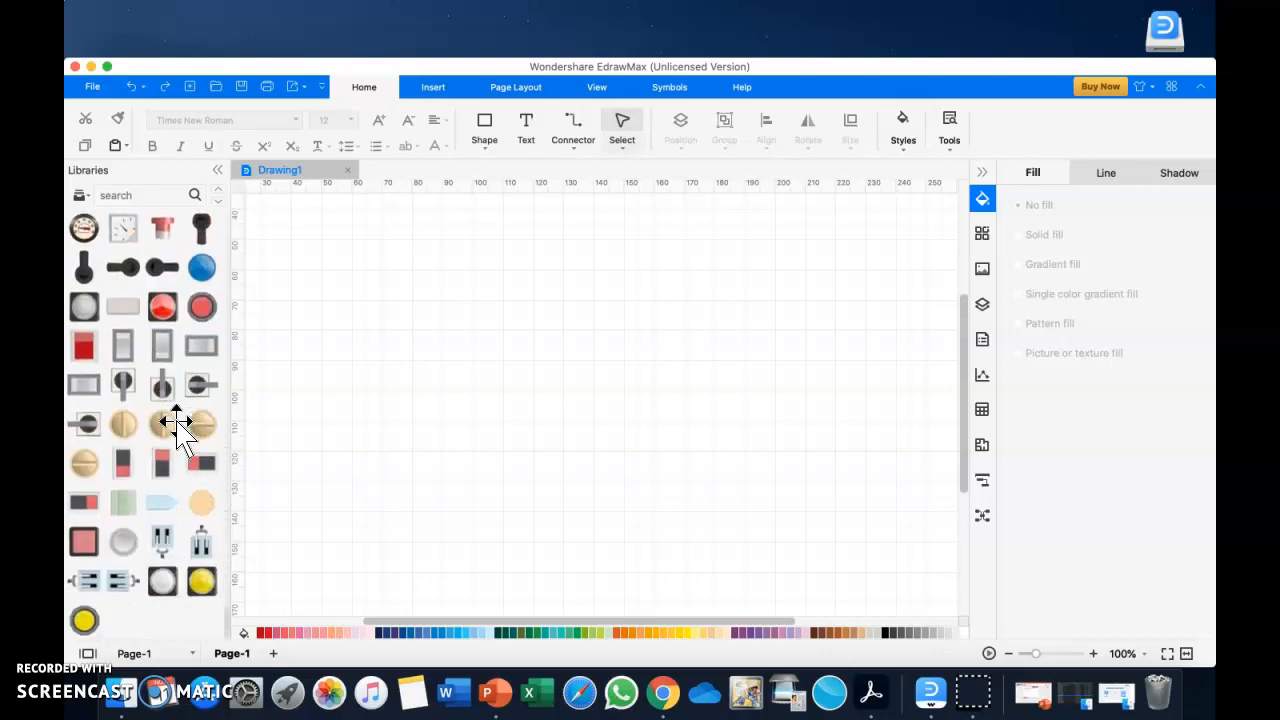
{"action": "scroll", "coordinate": [177, 425], "scroll_direction": "up", "scroll_amount": 20}
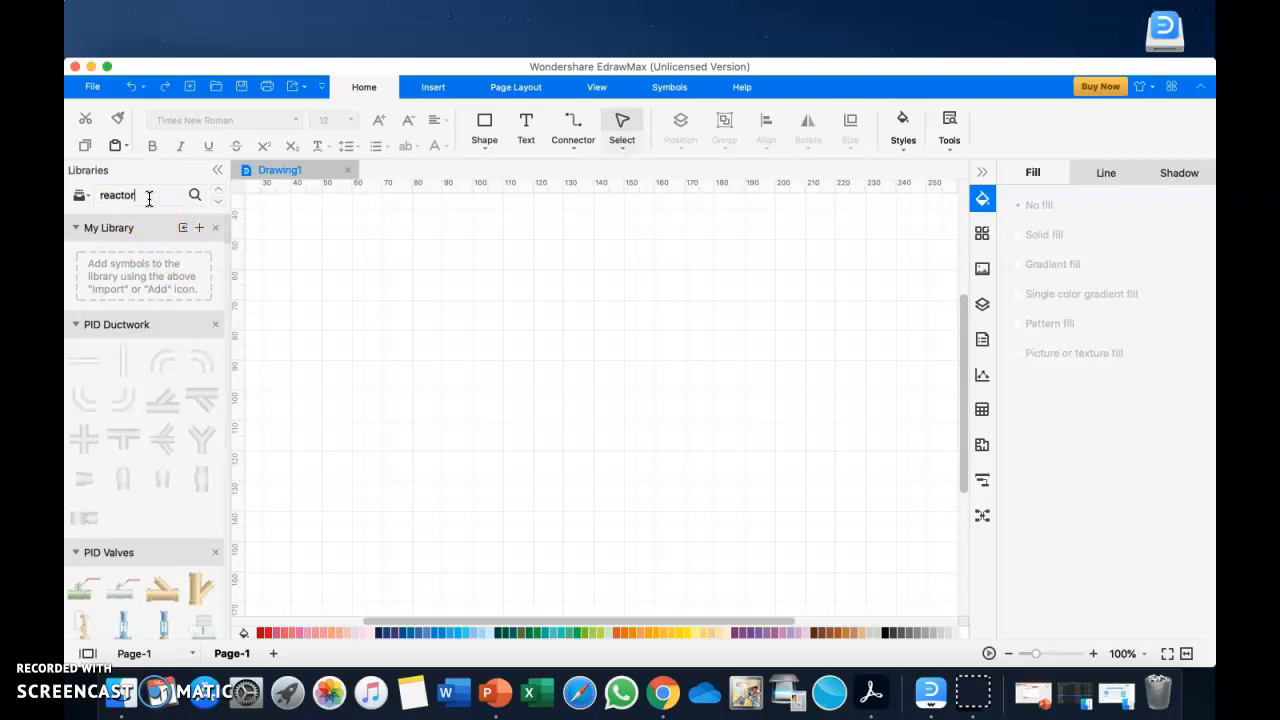
Search the symbol libraries for "reactor" and look through the results and the PID libraries
{"action": "left_click", "coordinate": [194, 196]}
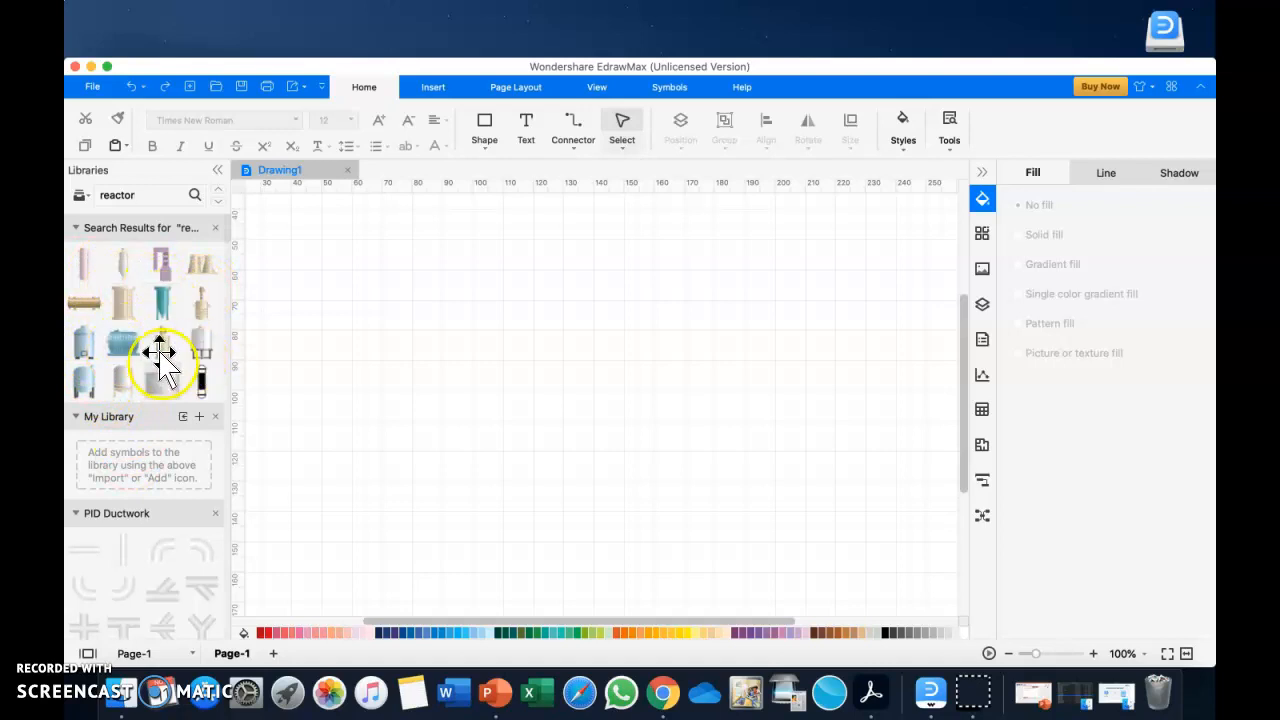
{"action": "scroll", "coordinate": [160, 360], "scroll_direction": "down", "scroll_amount": 3}
{"action": "scroll", "coordinate": [160, 358], "scroll_direction": "down", "scroll_amount": 10}
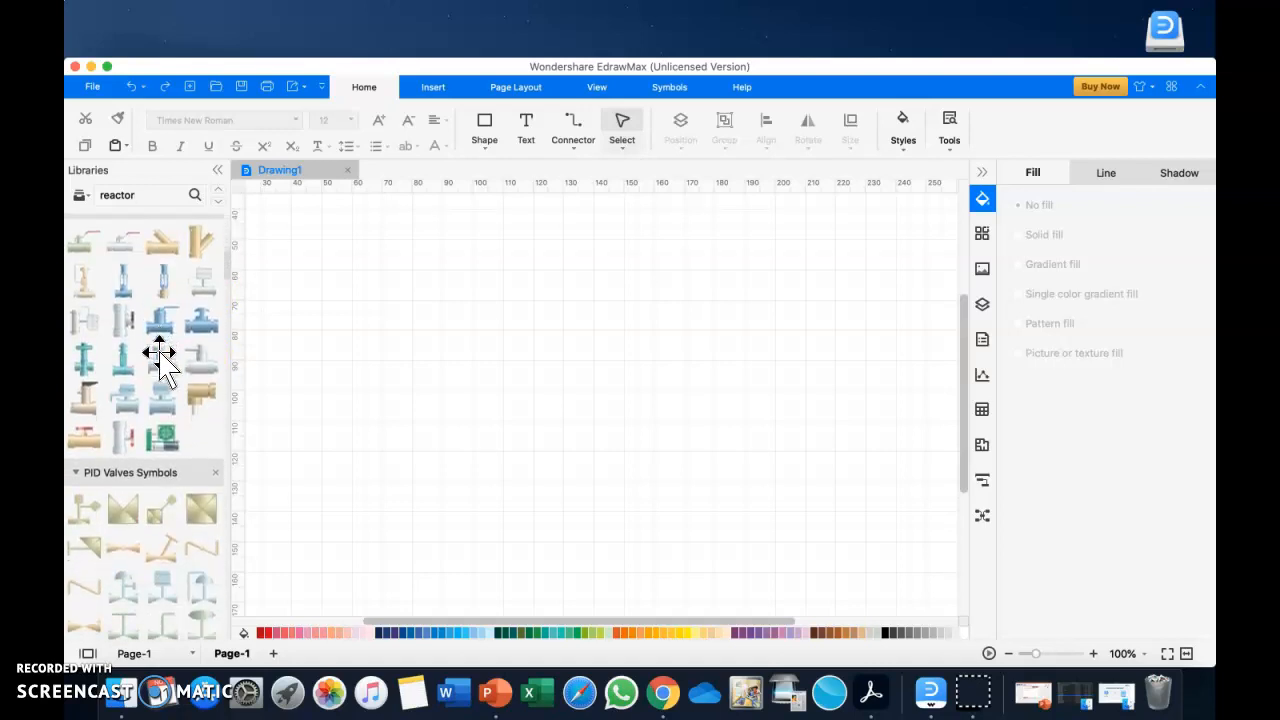
{"action": "scroll", "coordinate": [160, 358], "scroll_direction": "down", "scroll_amount": 12}
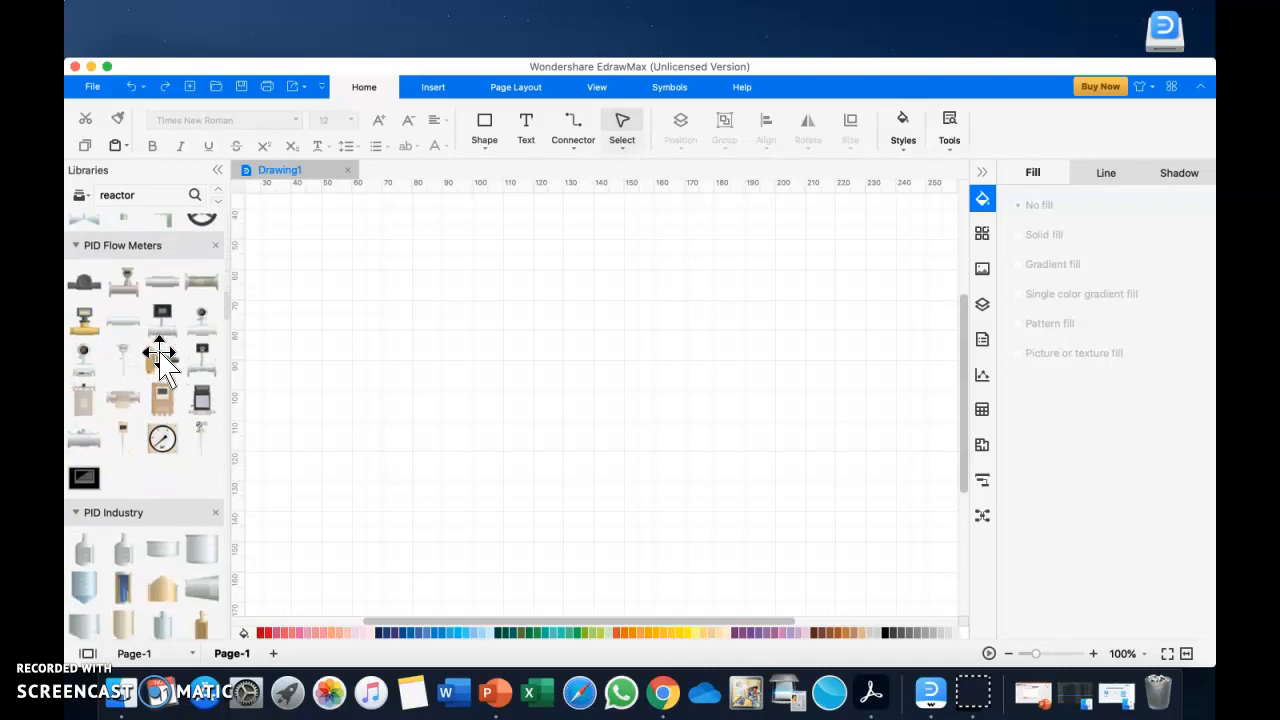
{"action": "scroll", "coordinate": [160, 358], "scroll_direction": "down", "scroll_amount": 10}
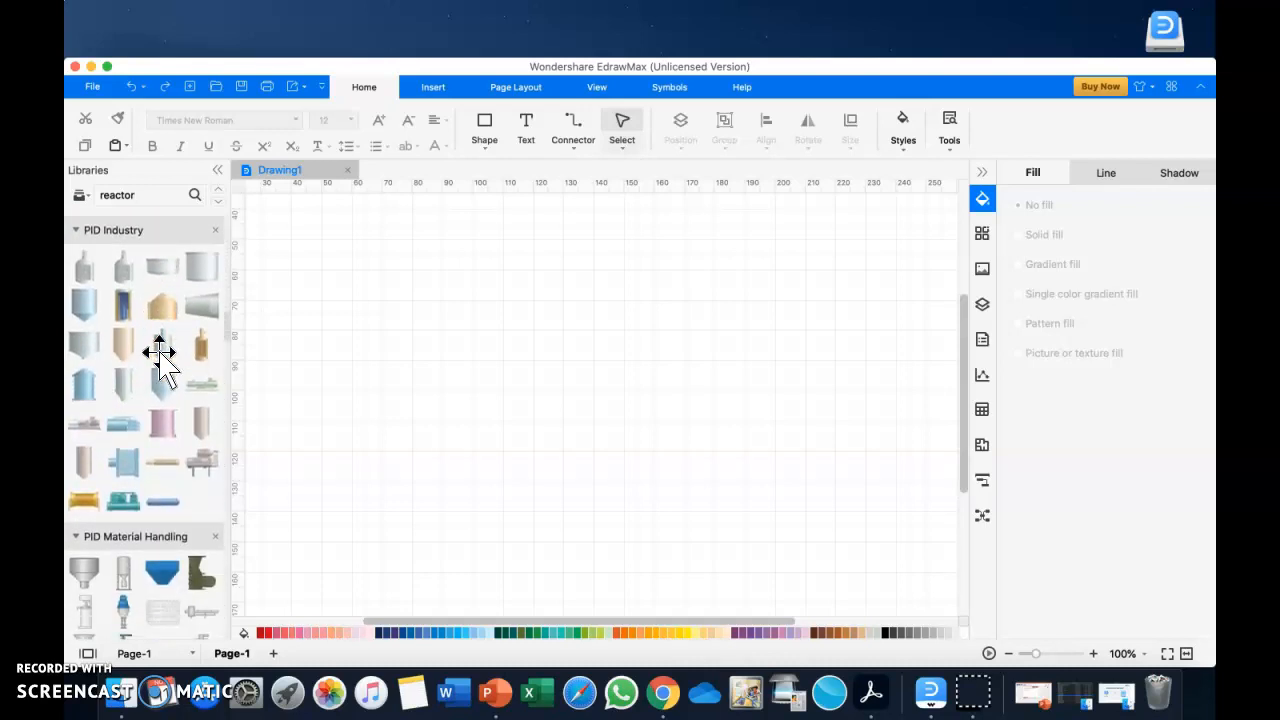
{"action": "left_click_drag", "start_coordinate": [80, 258], "coordinate": [212, 258]}
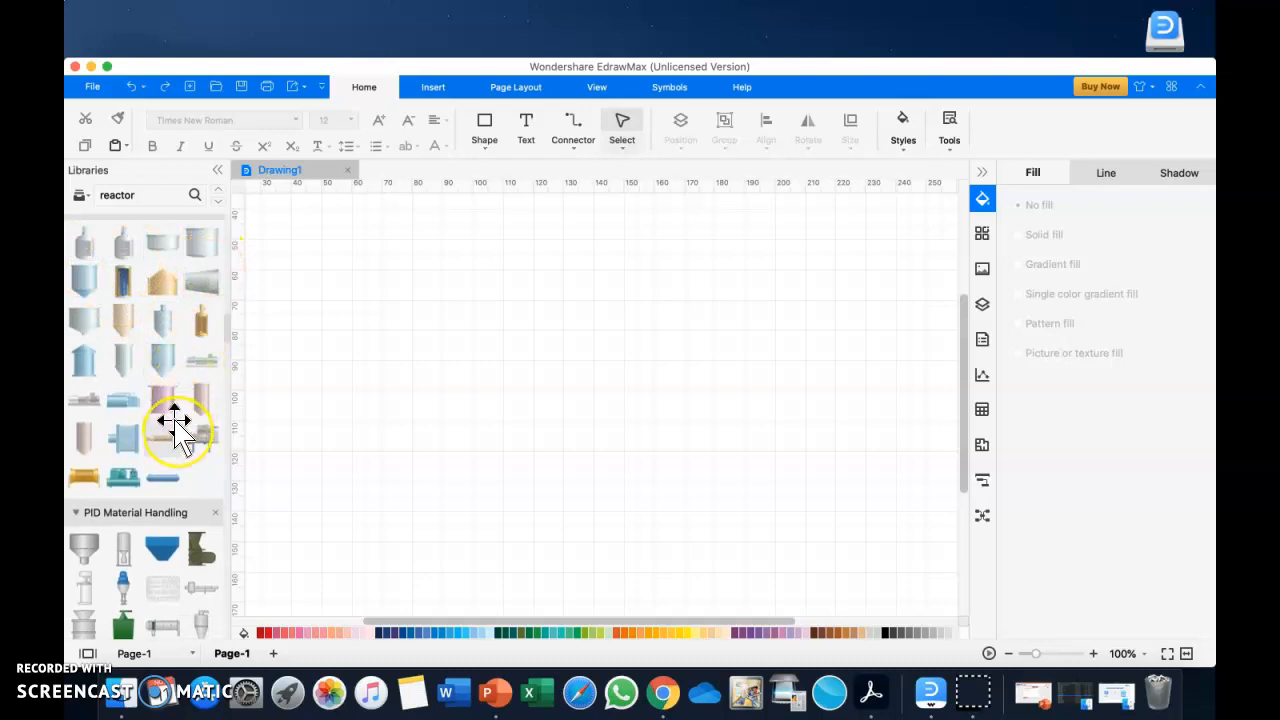
Place the second vessel symbol of the PID Industry library, a stirred reactor, near the canvas centre and enlarge it
{"action": "scroll", "coordinate": [175, 425], "scroll_direction": "down", "scroll_amount": 12}
{"action": "scroll", "coordinate": [175, 425], "scroll_direction": "down", "scroll_amount": 10}
{"action": "scroll", "coordinate": [175, 425], "scroll_direction": "down", "scroll_amount": 12}
{"action": "scroll", "coordinate": [175, 425], "scroll_direction": "up", "scroll_amount": 6}
{"action": "scroll", "coordinate": [175, 425], "scroll_direction": "down", "scroll_amount": 5}
{"action": "scroll", "coordinate": [175, 425], "scroll_direction": "down", "scroll_amount": 3}
{"action": "left_click", "coordinate": [120, 460]}
{"action": "left_click_drag", "start_coordinate": [120, 458], "coordinate": [482, 402]}
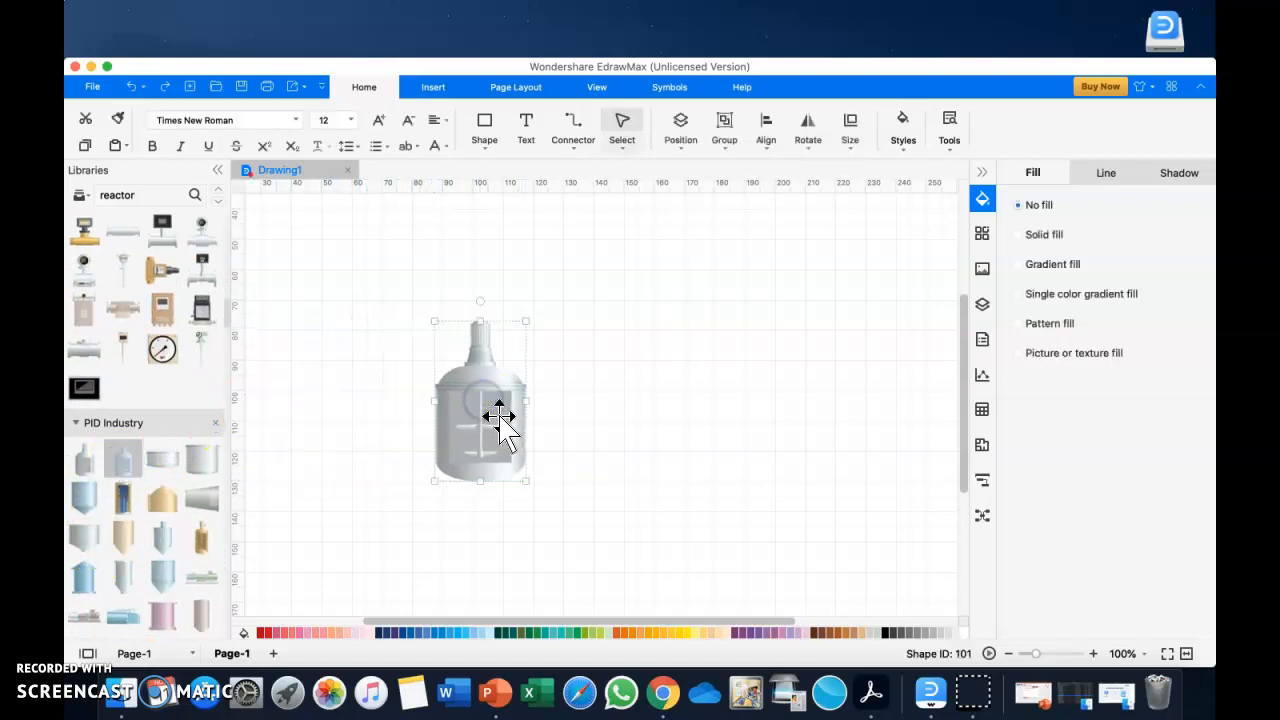
{"action": "left_click_drag", "start_coordinate": [528, 484], "coordinate": [593, 420]}
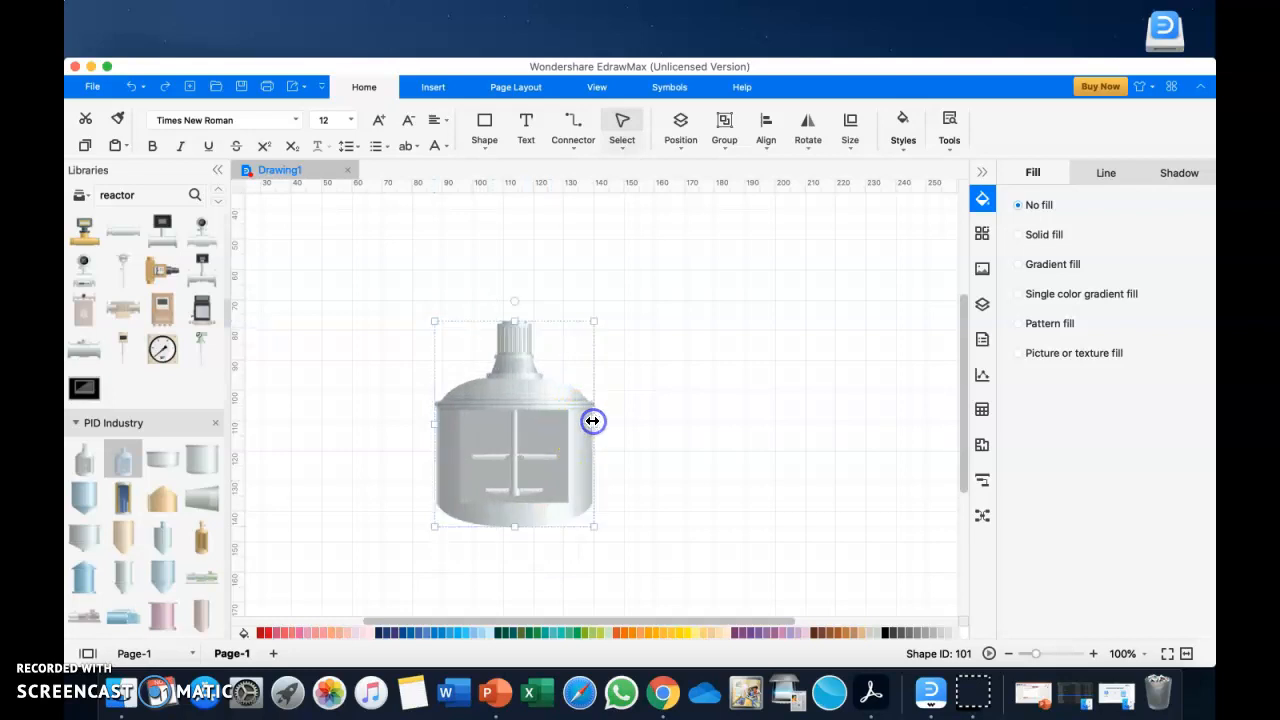
{"action": "left_click_drag", "start_coordinate": [434, 322], "coordinate": [458, 352]}
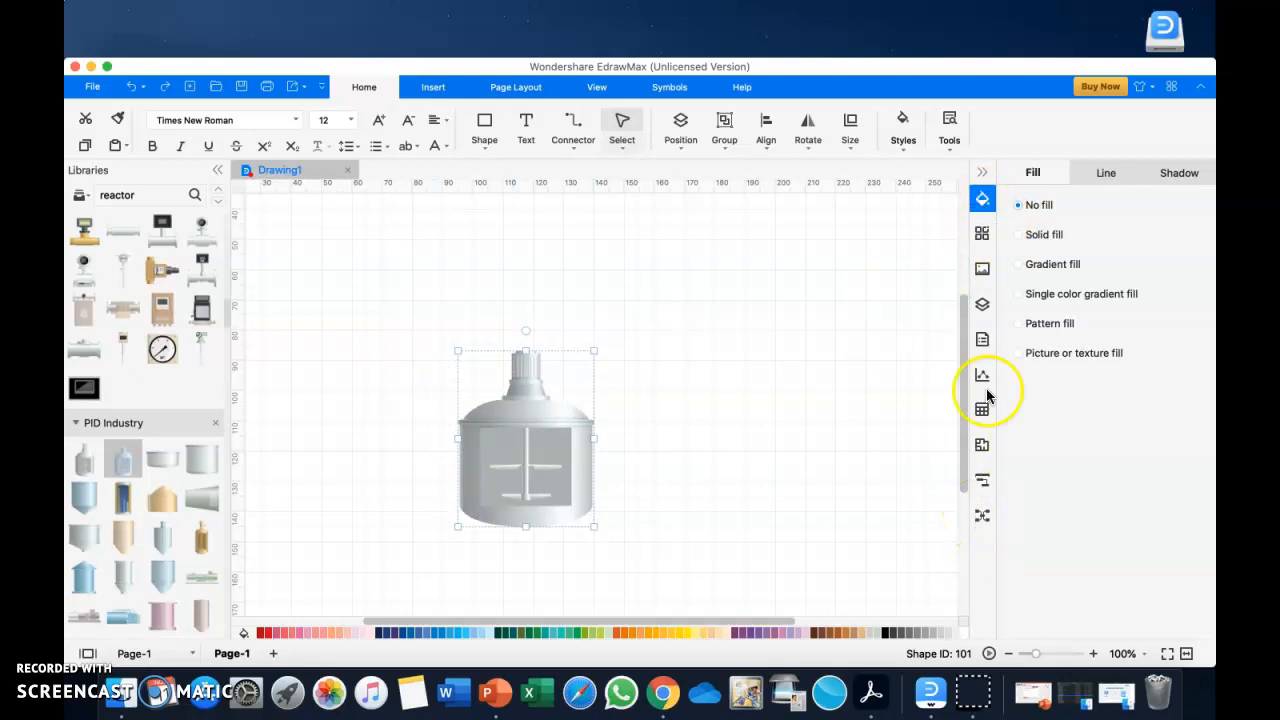
{"action": "left_click", "coordinate": [947, 151]}
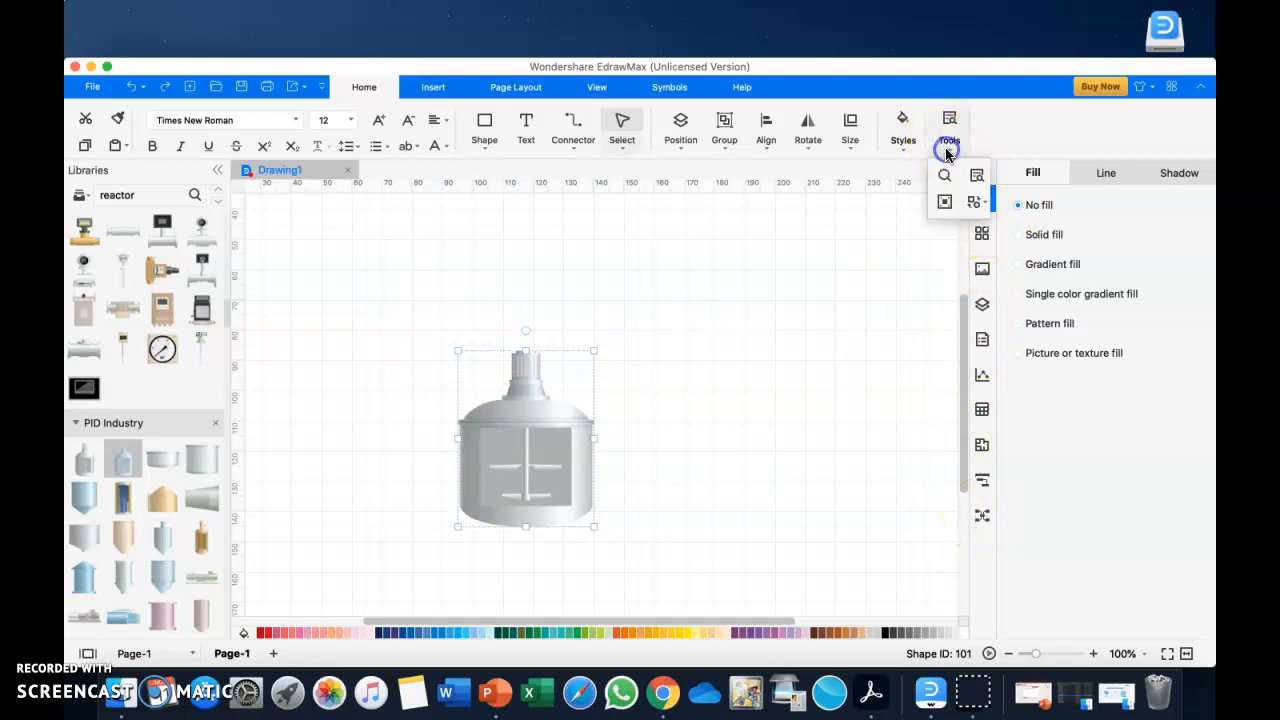
{"action": "left_click", "coordinate": [910, 155]}
{"action": "left_click", "coordinate": [846, 149]}
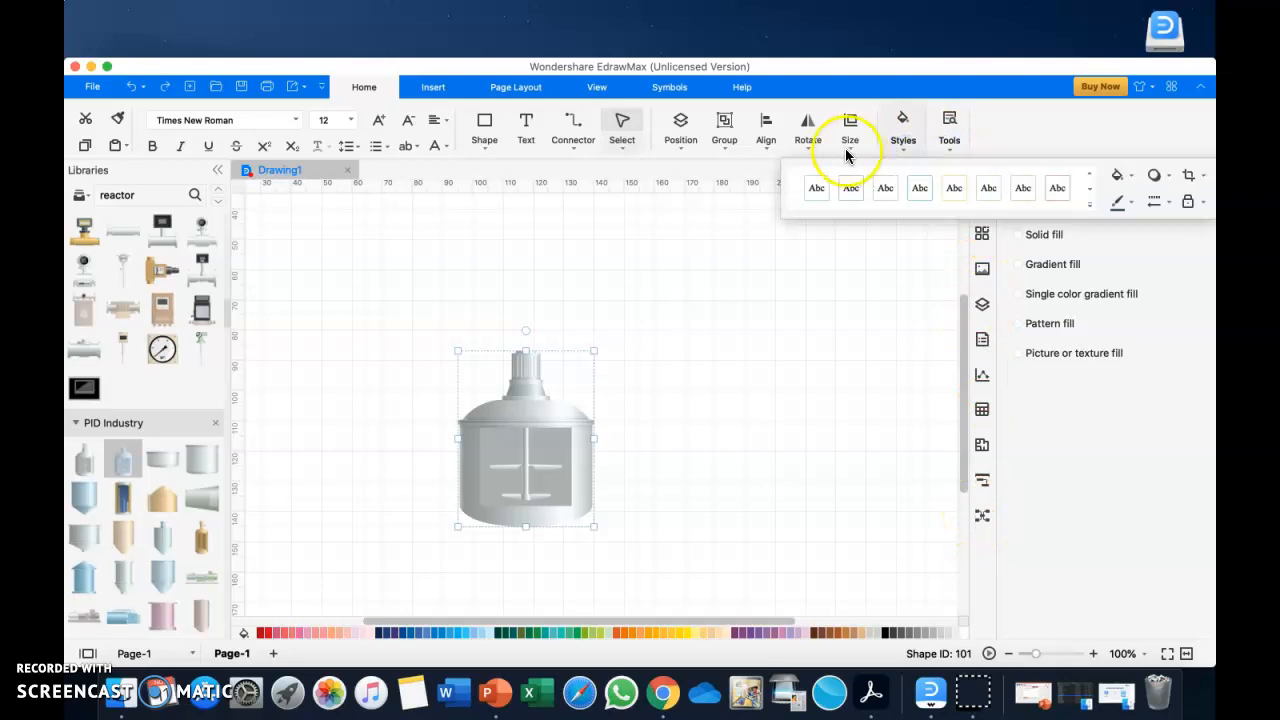
{"action": "left_click", "coordinate": [848, 150]}
{"action": "left_click", "coordinate": [848, 132]}
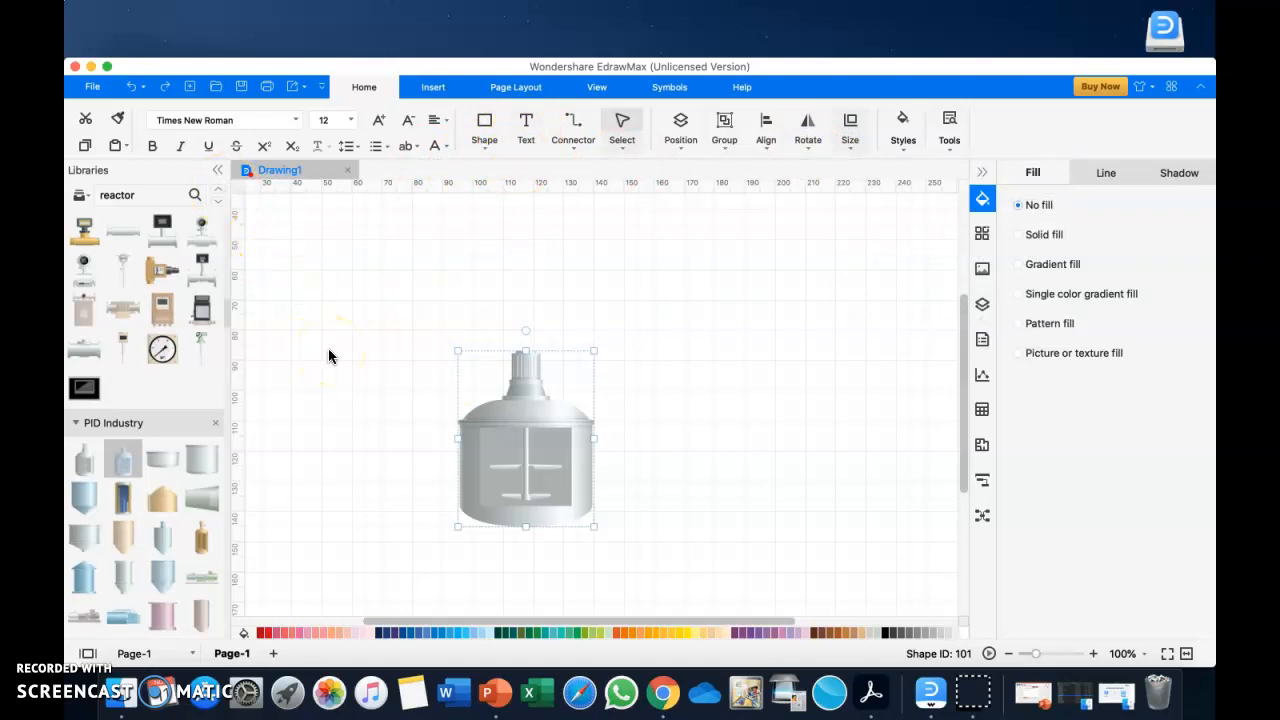
Shrink the reactor slightly from its upper-left corner, keeping its lower-right corner in place
{"action": "left_click_drag", "start_coordinate": [458, 351], "coordinate": [470, 364]}
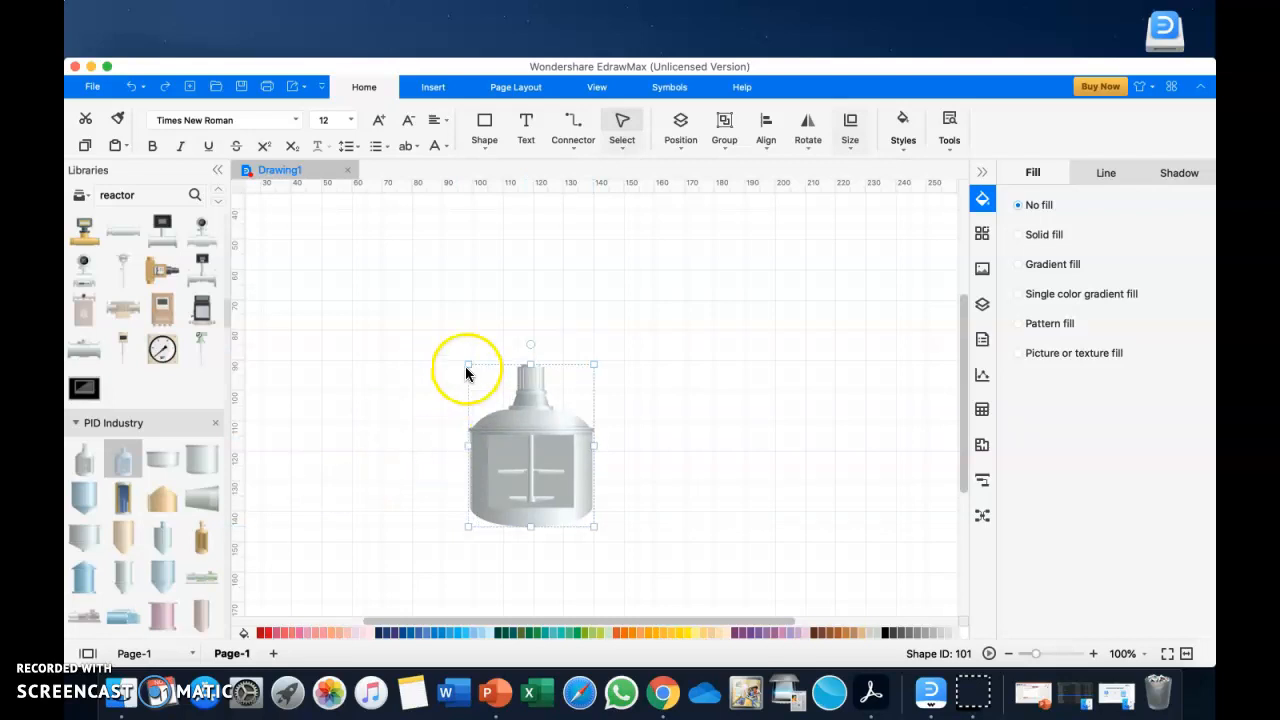
{"action": "left_click_drag", "start_coordinate": [464, 363], "coordinate": [473, 370]}
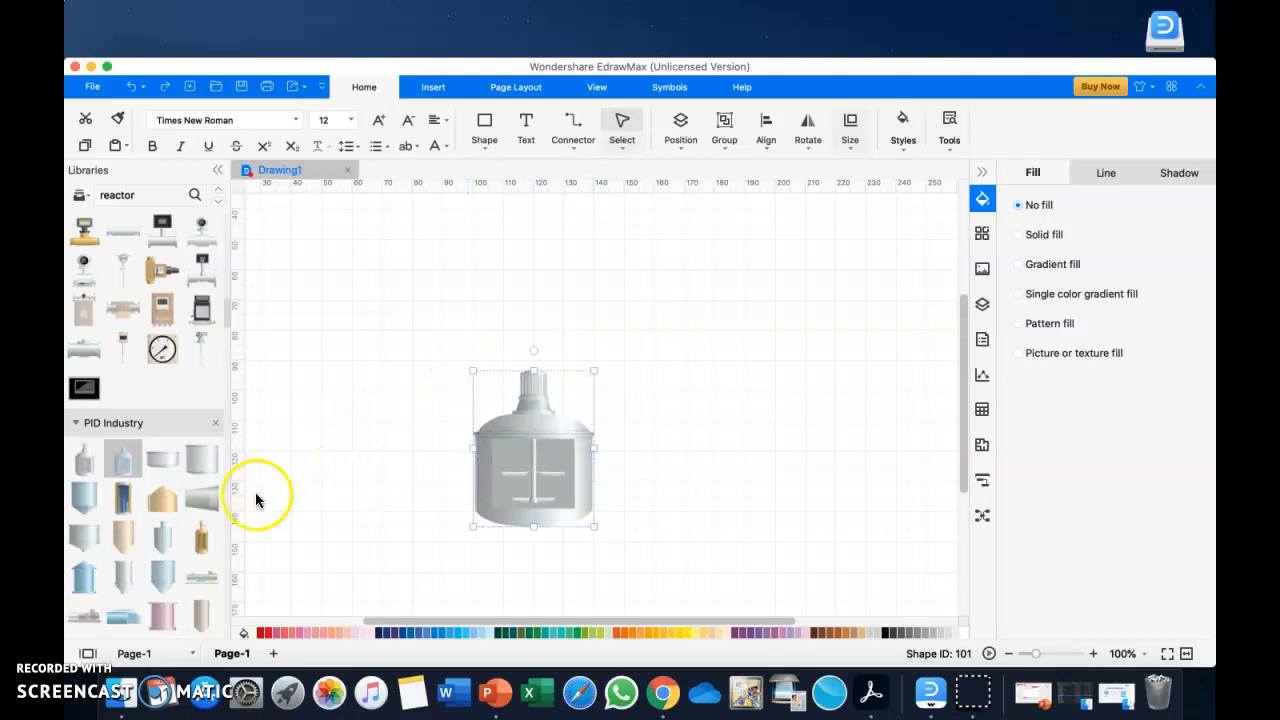
Search the symbol libraries for "valve" and place the plain bow-tie valve symbol to the upper left of the reactor
{"action": "scroll", "coordinate": [176, 531], "scroll_direction": "up", "scroll_amount": 5}
{"action": "scroll", "coordinate": [176, 532], "scroll_direction": "up", "scroll_amount": 10}
{"action": "scroll", "coordinate": [176, 534], "scroll_direction": "up", "scroll_amount": 5}
{"action": "left_click", "coordinate": [170, 191]}
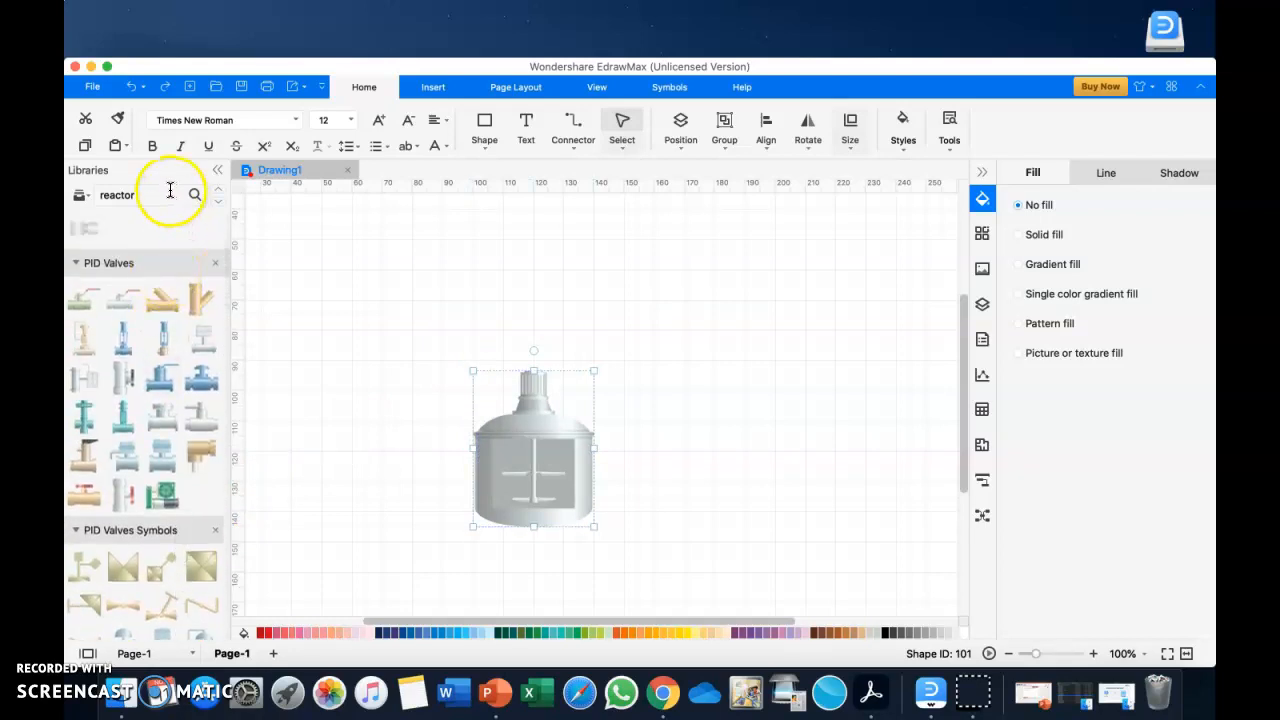
{"action": "left_click_drag", "start_coordinate": [158, 190], "coordinate": [105, 181]}
{"action": "type", "text": "valve"}
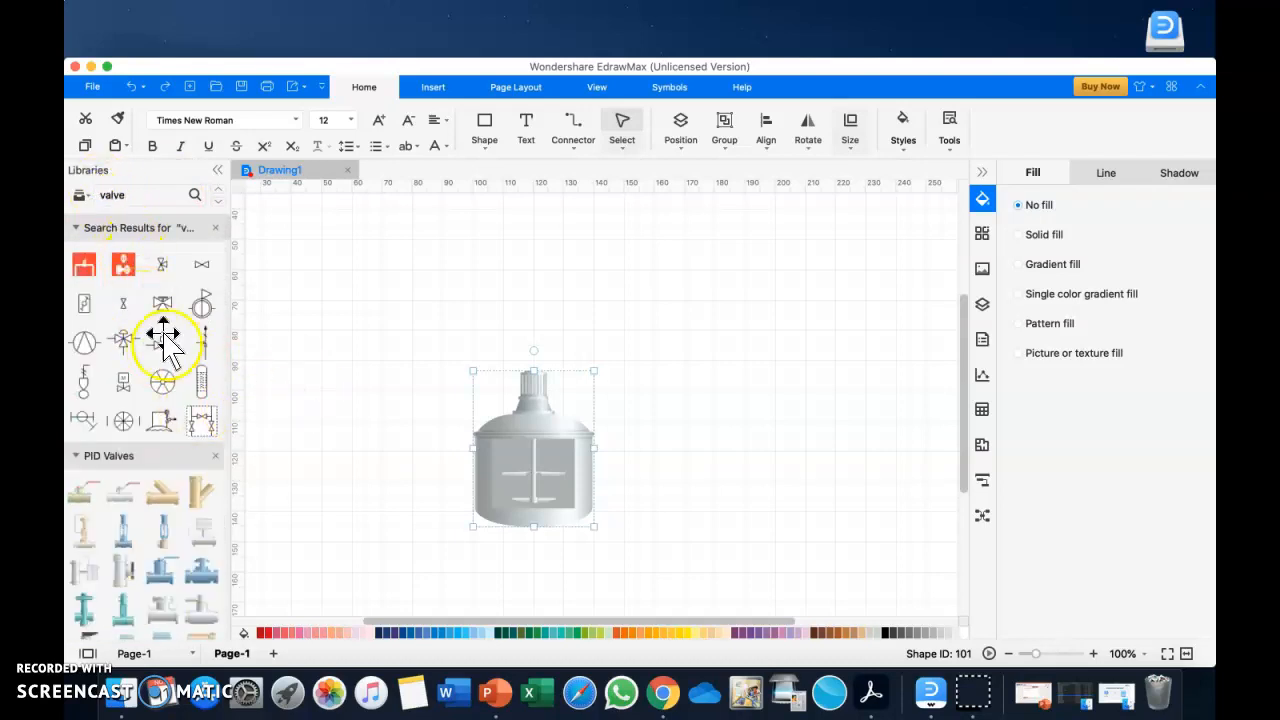
{"action": "left_click_drag", "start_coordinate": [201, 262], "coordinate": [428, 392]}
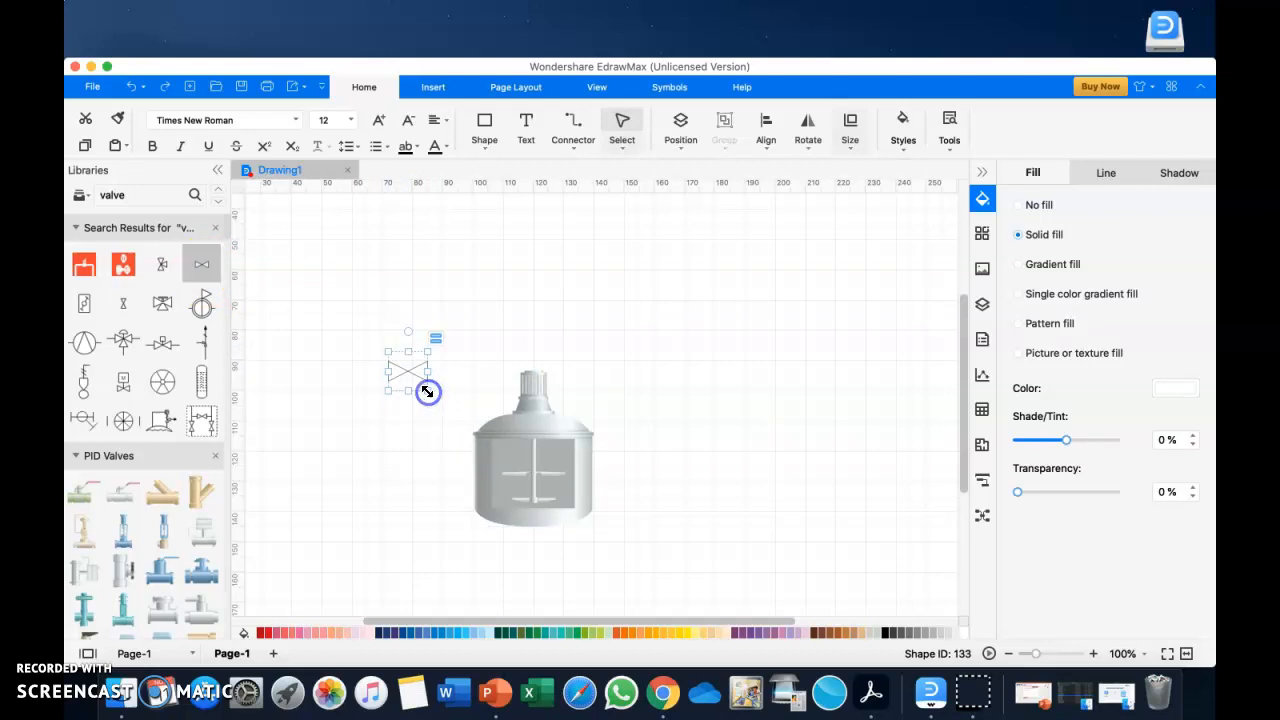
{"action": "left_click", "coordinate": [425, 426]}
Search the symbol libraries for "pump"
{"action": "scroll", "coordinate": [133, 478], "scroll_direction": "down", "scroll_amount": 3}
{"action": "scroll", "coordinate": [133, 478], "scroll_direction": "down", "scroll_amount": 10}
{"action": "scroll", "coordinate": [133, 450], "scroll_direction": "up", "scroll_amount": 13}
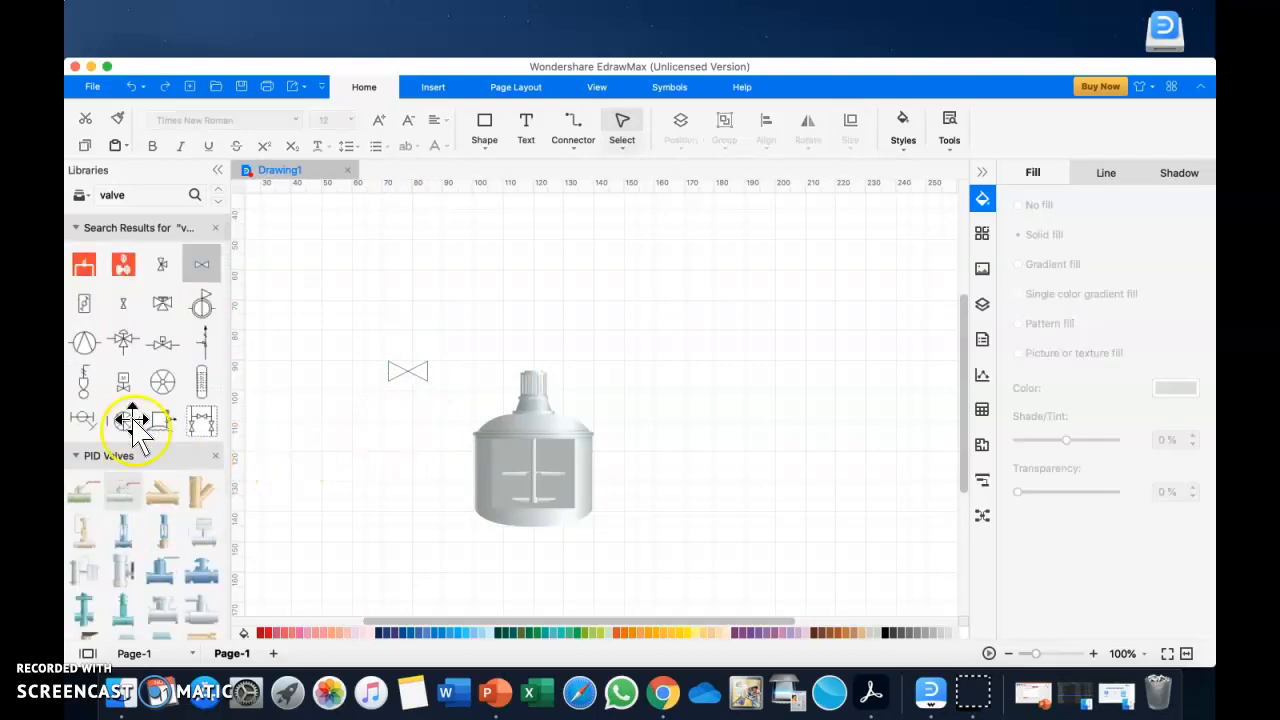
{"action": "left_click", "coordinate": [136, 197]}
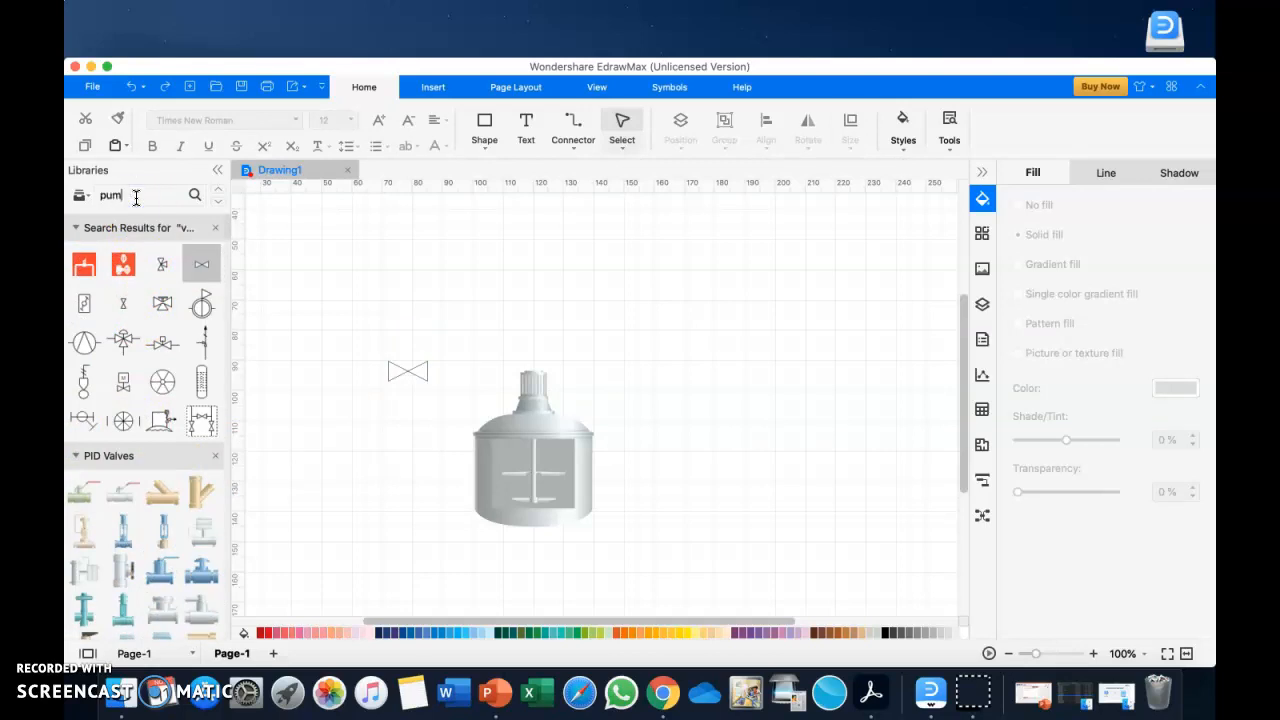
{"action": "type", "text": "pump"}
{"action": "left_click", "coordinate": [196, 195]}
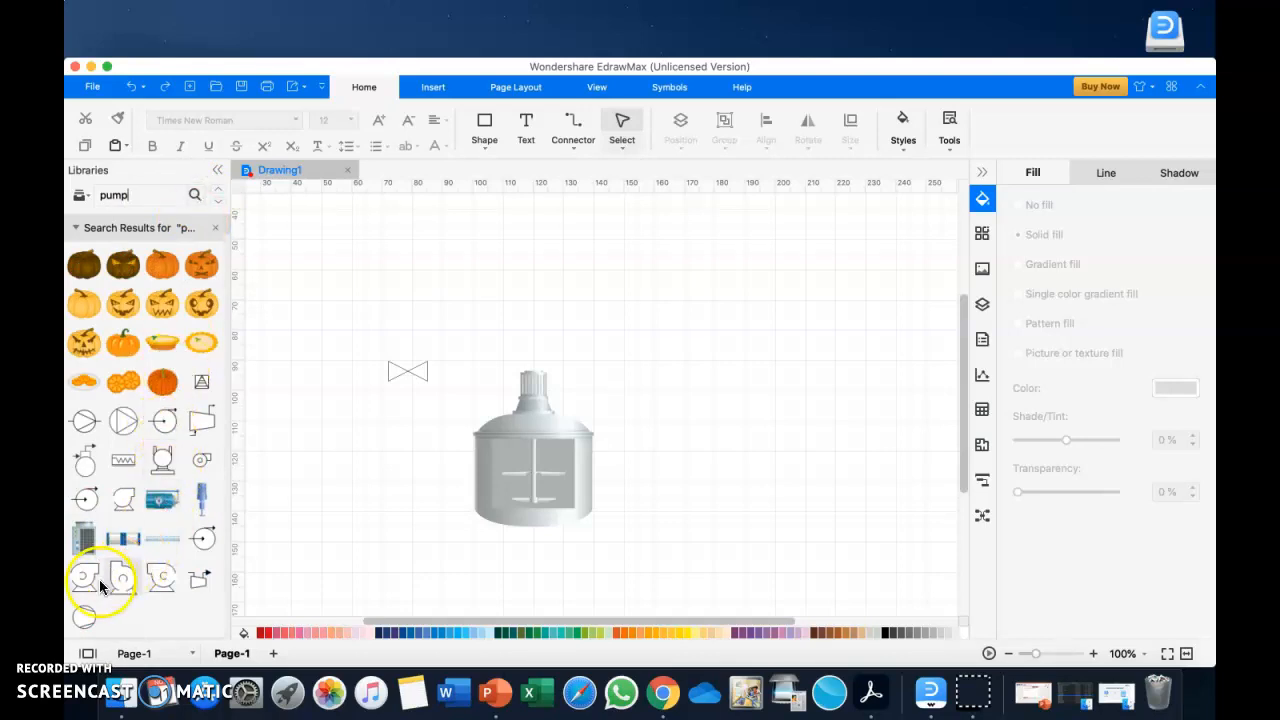
Place three pump symbols in a column beside the valve: a circled triangle, a centrifugal pump with base, and a circle with inlet and outlet arrows
{"action": "left_click_drag", "start_coordinate": [84, 585], "coordinate": [357, 482]}
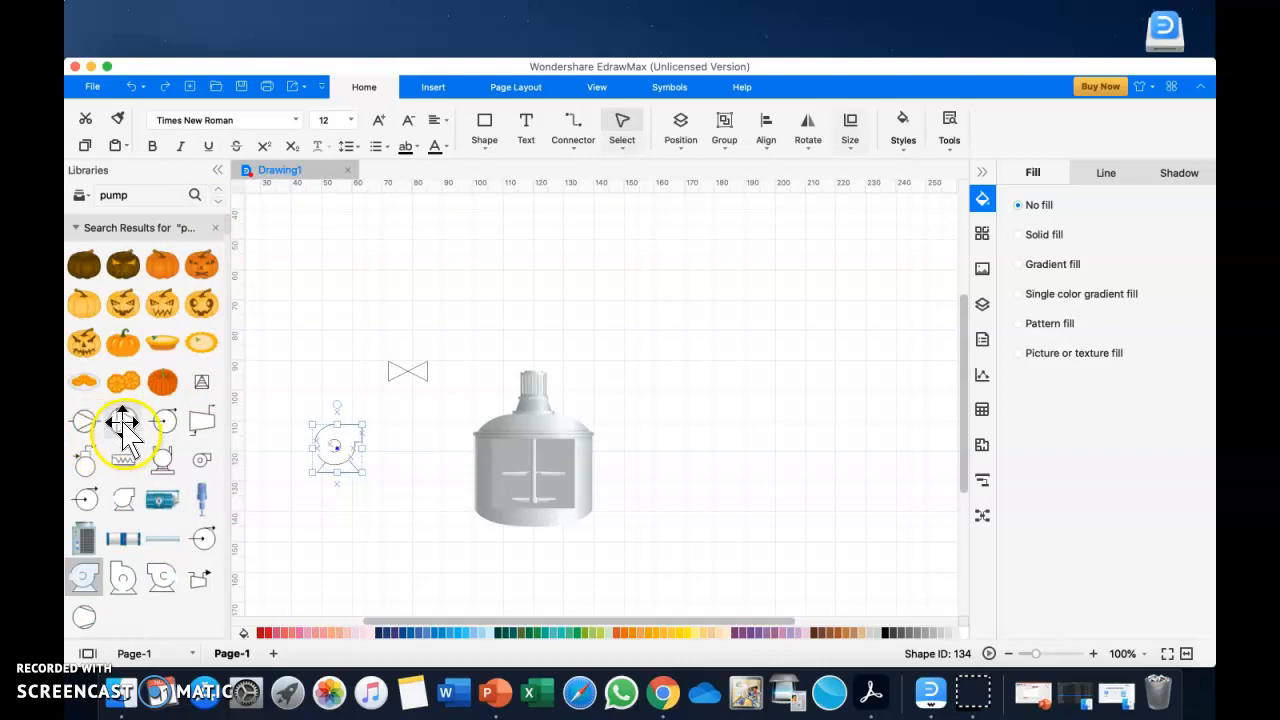
{"action": "left_click_drag", "start_coordinate": [130, 425], "coordinate": [340, 378]}
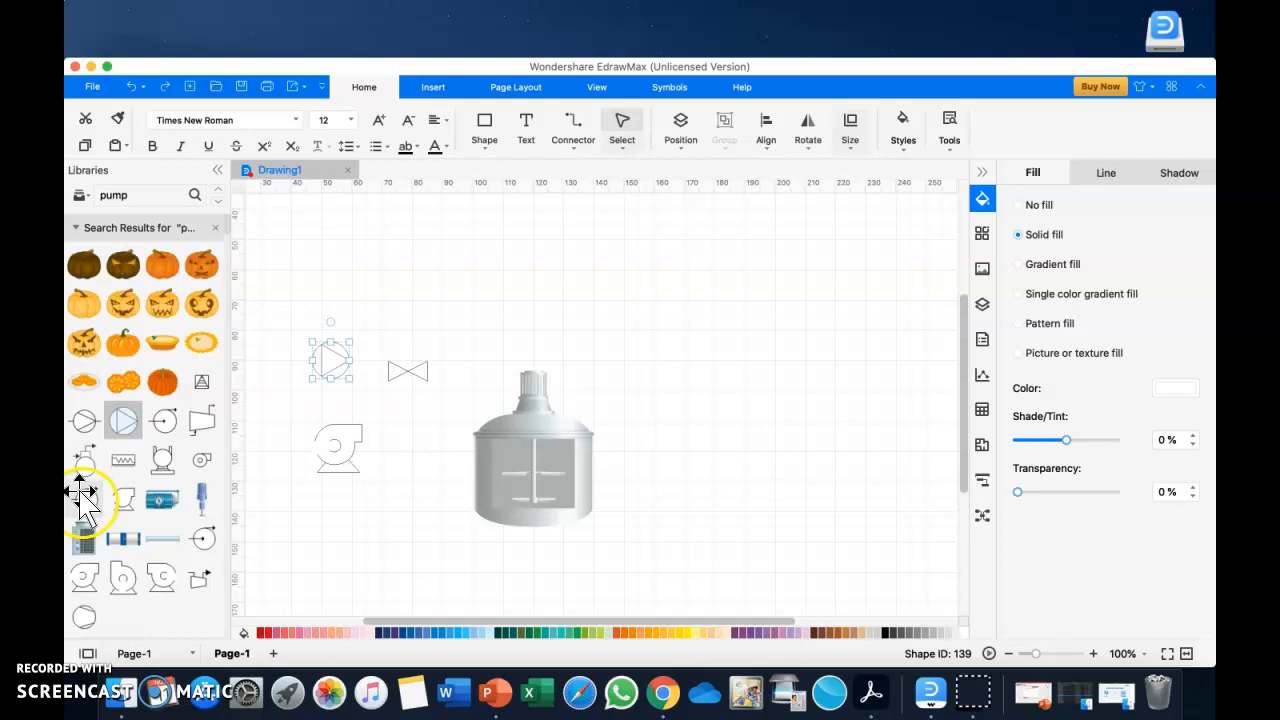
{"action": "left_click_drag", "start_coordinate": [86, 500], "coordinate": [356, 550]}
{"action": "left_click", "coordinate": [434, 548]}
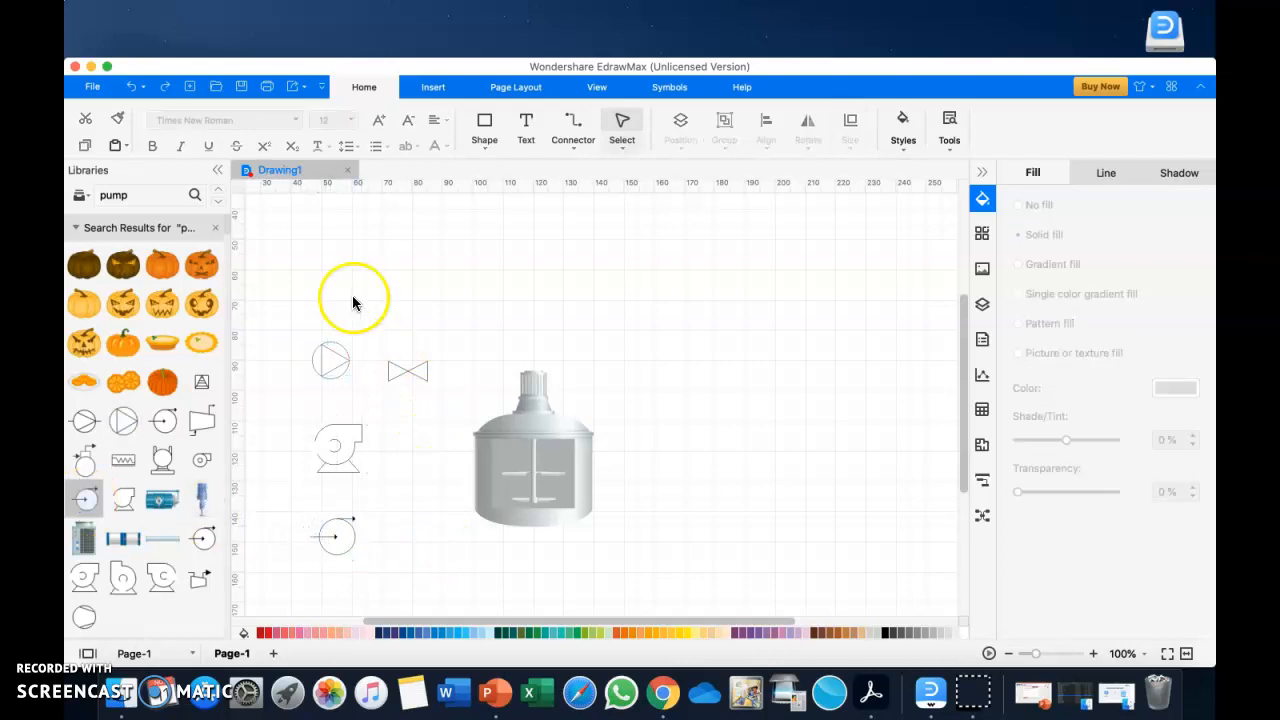
Look through the symbol libraries below the pump results, including PID Pumps, Industry, Material Handling, Process Cooling, Process Heating and Lights
{"action": "scroll", "coordinate": [143, 505], "scroll_direction": "down", "scroll_amount": 10}
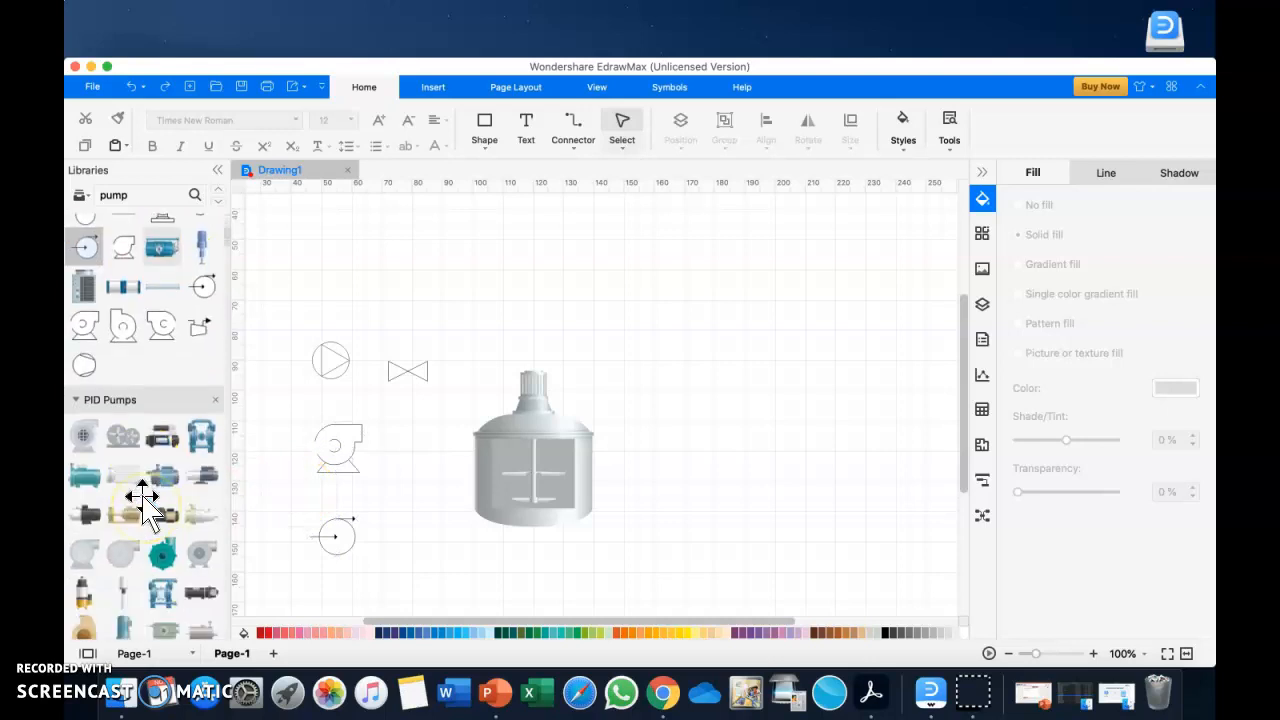
{"action": "scroll", "coordinate": [143, 505], "scroll_direction": "down", "scroll_amount": 8}
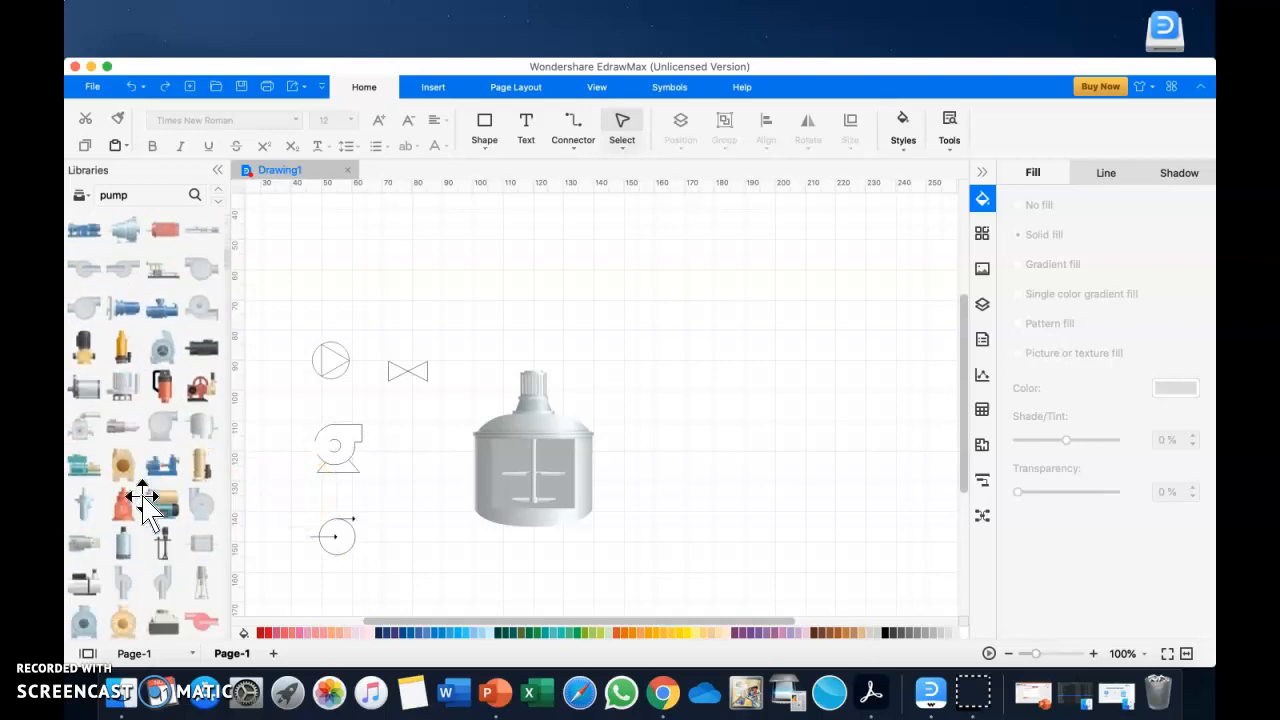
{"action": "scroll", "coordinate": [143, 505], "scroll_direction": "down", "scroll_amount": 6}
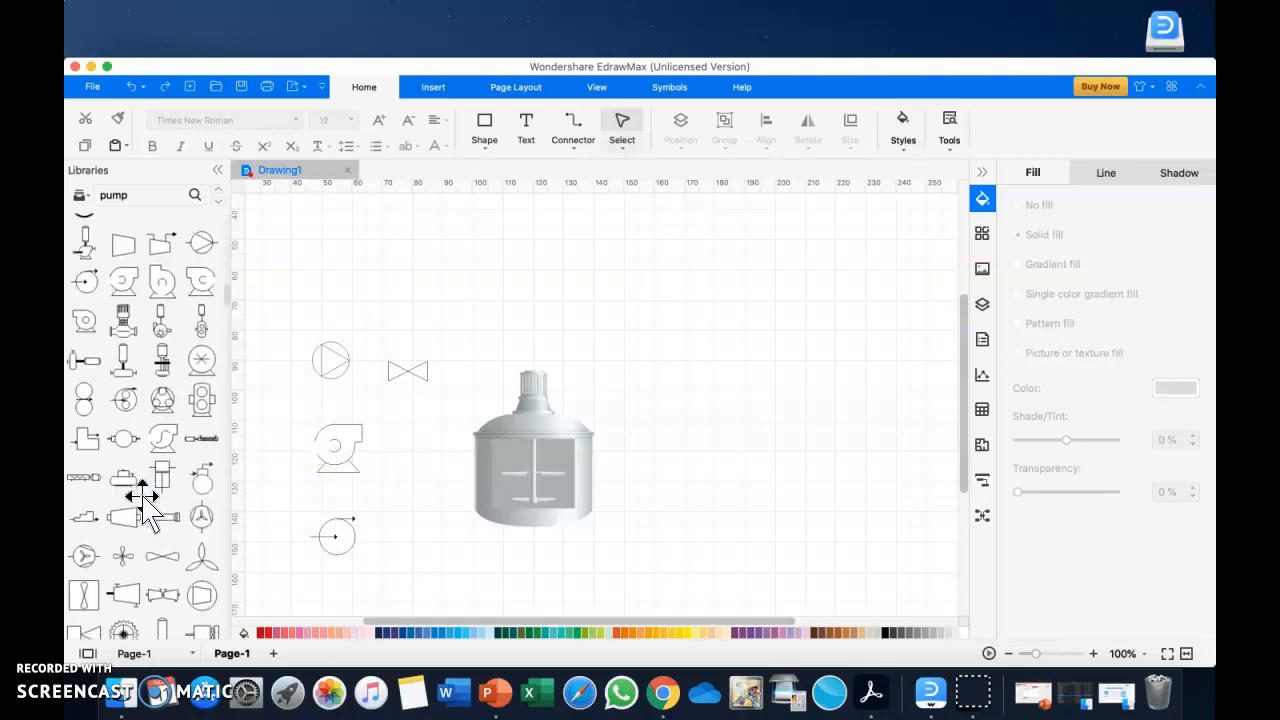
{"action": "scroll", "coordinate": [143, 505], "scroll_direction": "down", "scroll_amount": 15}
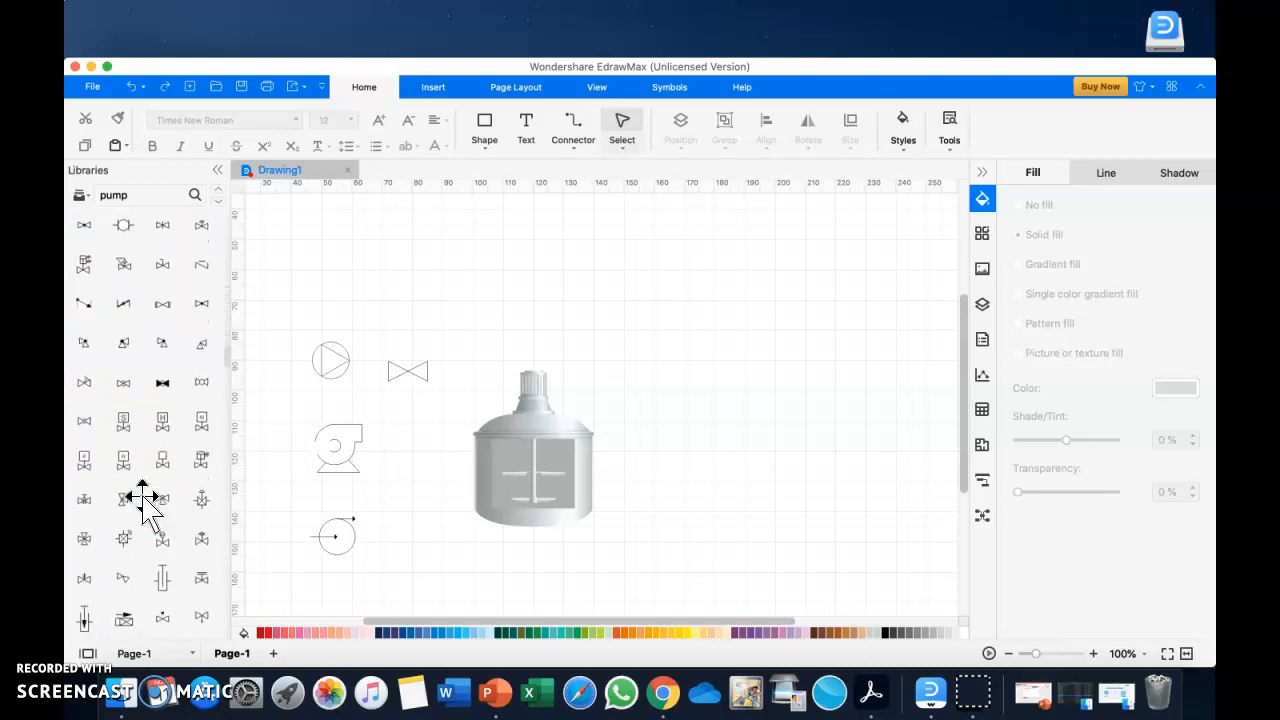
{"action": "scroll", "coordinate": [143, 505], "scroll_direction": "up", "scroll_amount": 20}
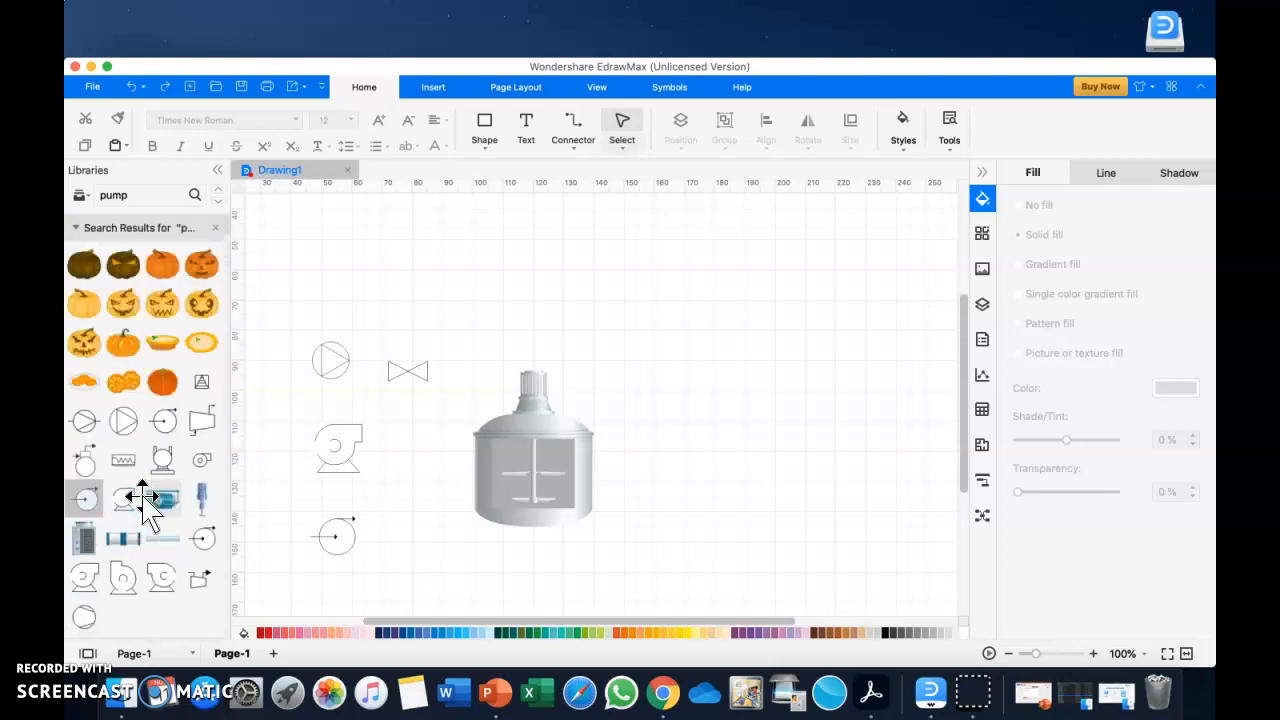
{"action": "scroll", "coordinate": [145, 425], "scroll_direction": "down", "scroll_amount": 9}
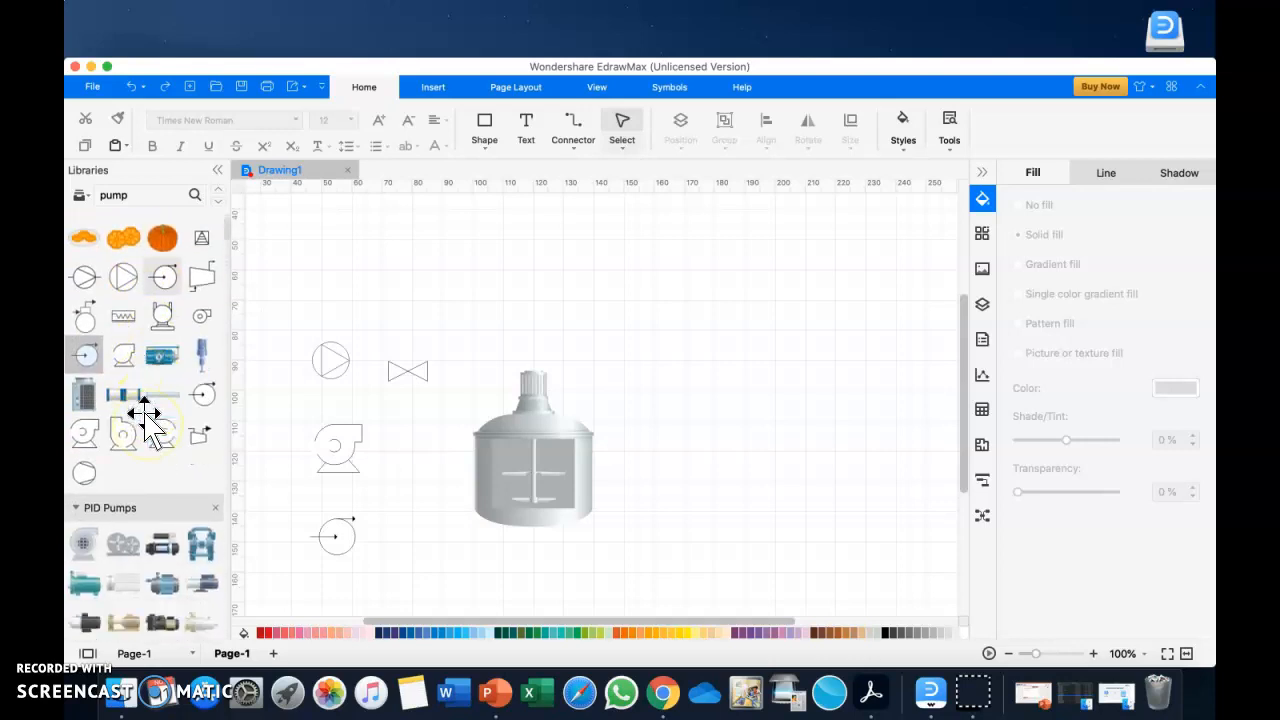
{"action": "scroll", "coordinate": [145, 425], "scroll_direction": "down", "scroll_amount": 8}
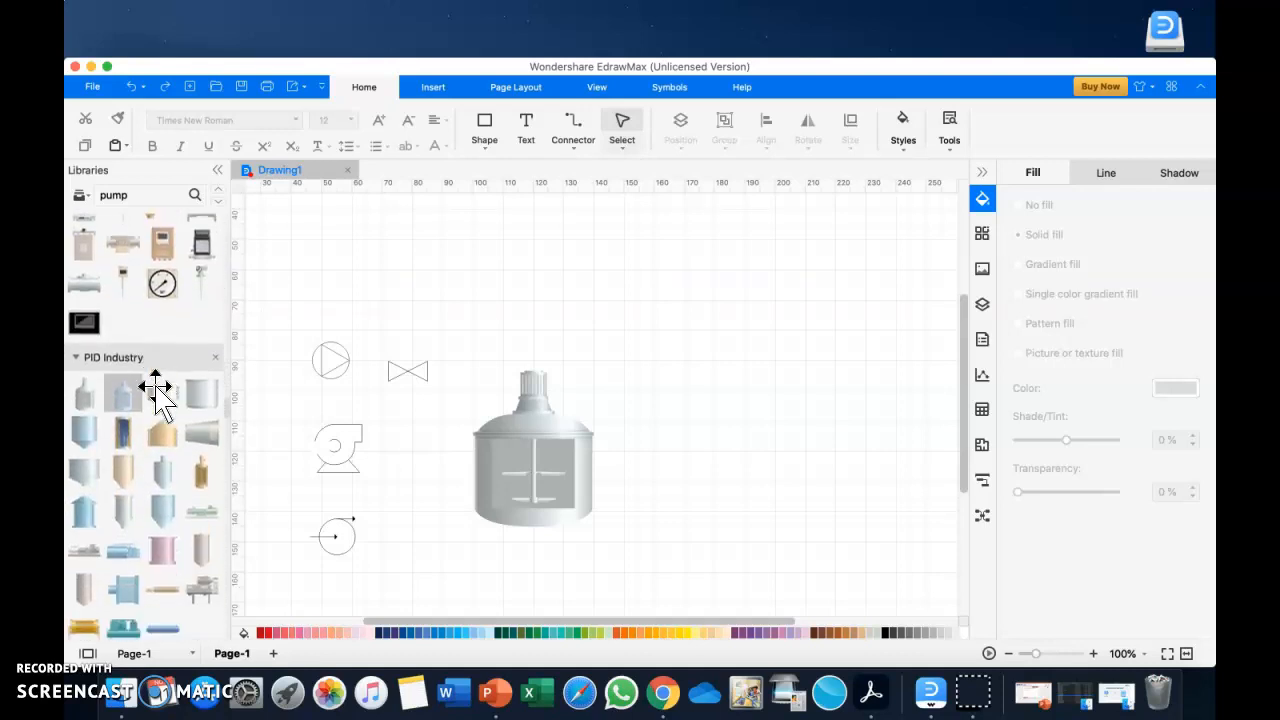
{"action": "scroll", "coordinate": [157, 395], "scroll_direction": "down", "scroll_amount": 3}
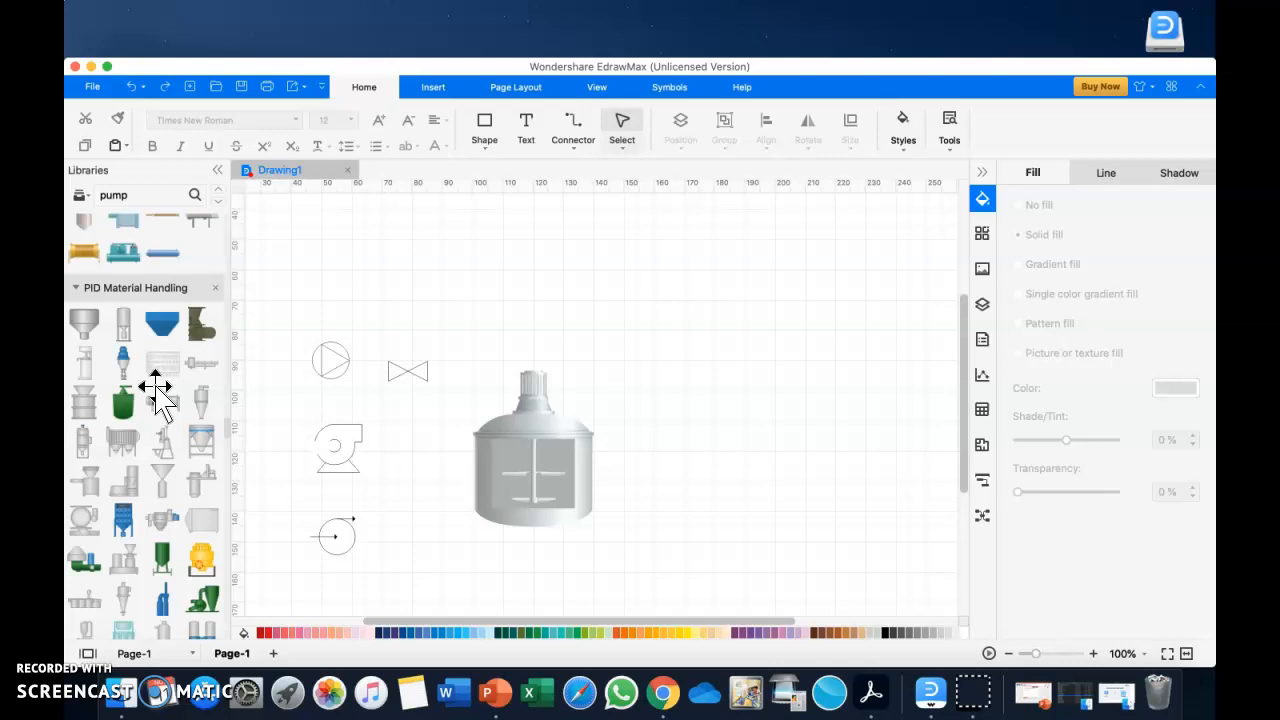
{"action": "scroll", "coordinate": [157, 395], "scroll_direction": "down", "scroll_amount": 15}
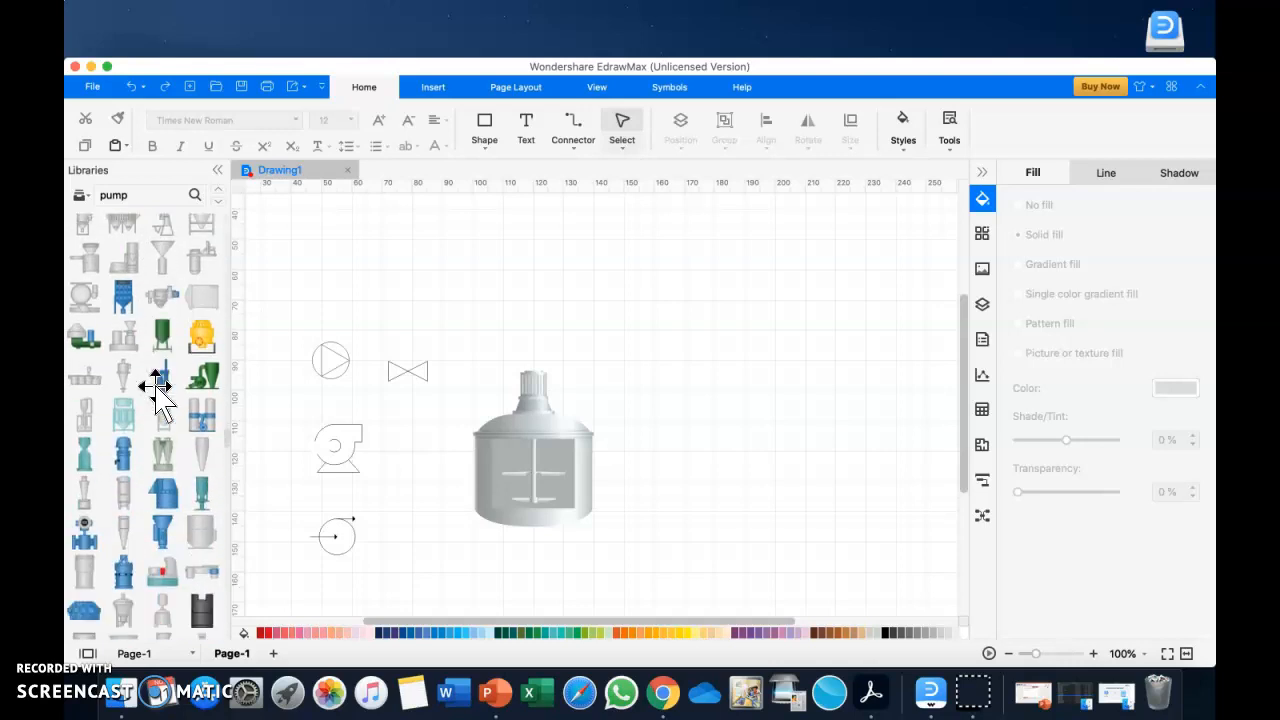
{"action": "scroll", "coordinate": [157, 395], "scroll_direction": "down", "scroll_amount": 10}
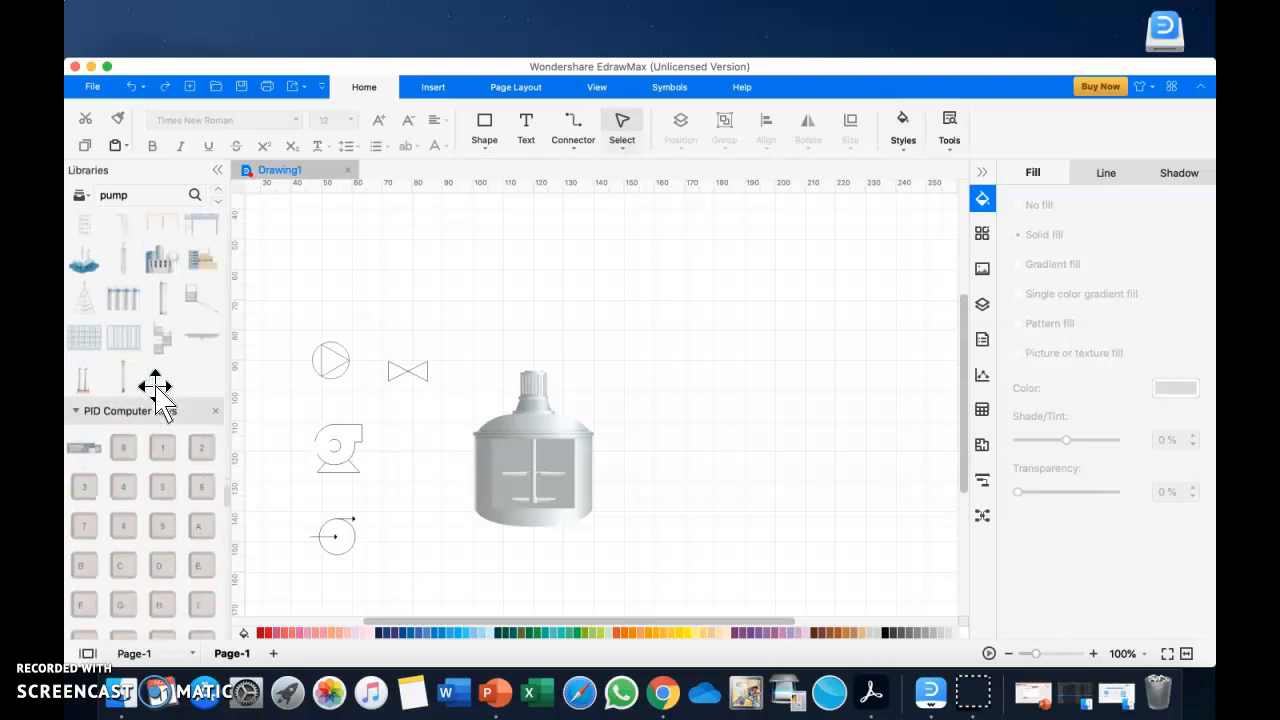
{"action": "scroll", "coordinate": [157, 395], "scroll_direction": "down", "scroll_amount": 8}
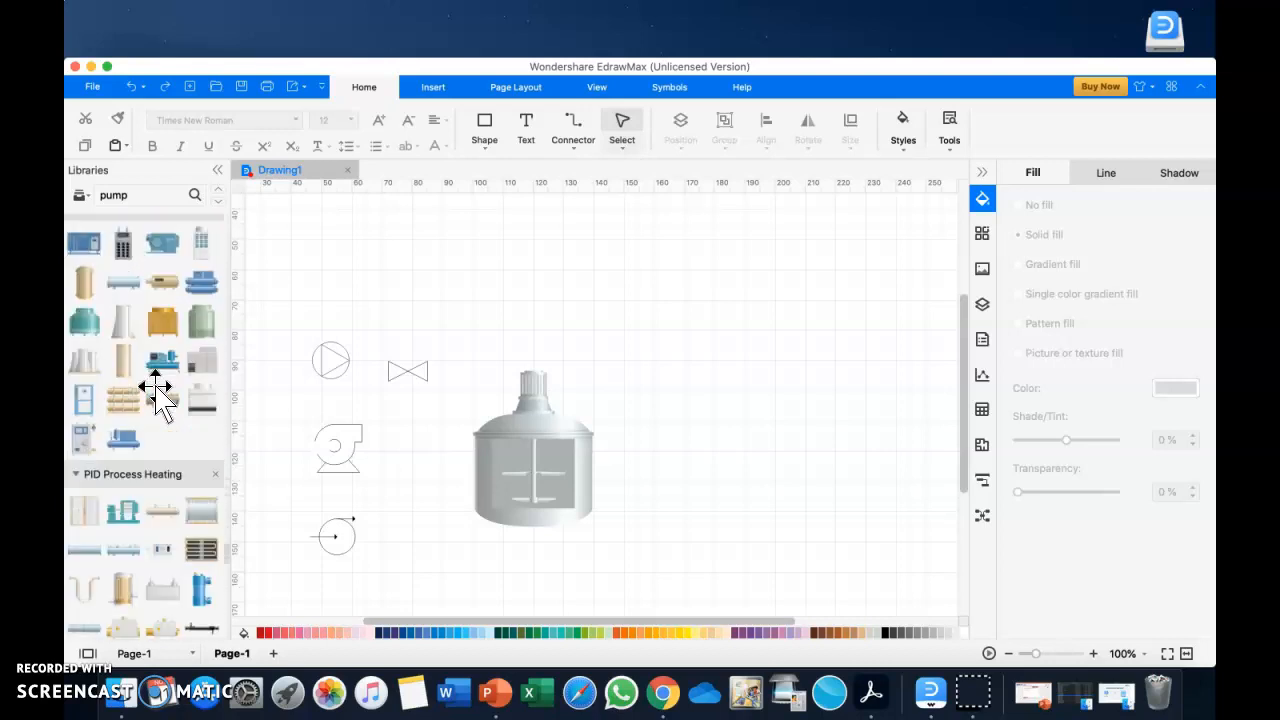
{"action": "scroll", "coordinate": [157, 395], "scroll_direction": "down", "scroll_amount": 6}
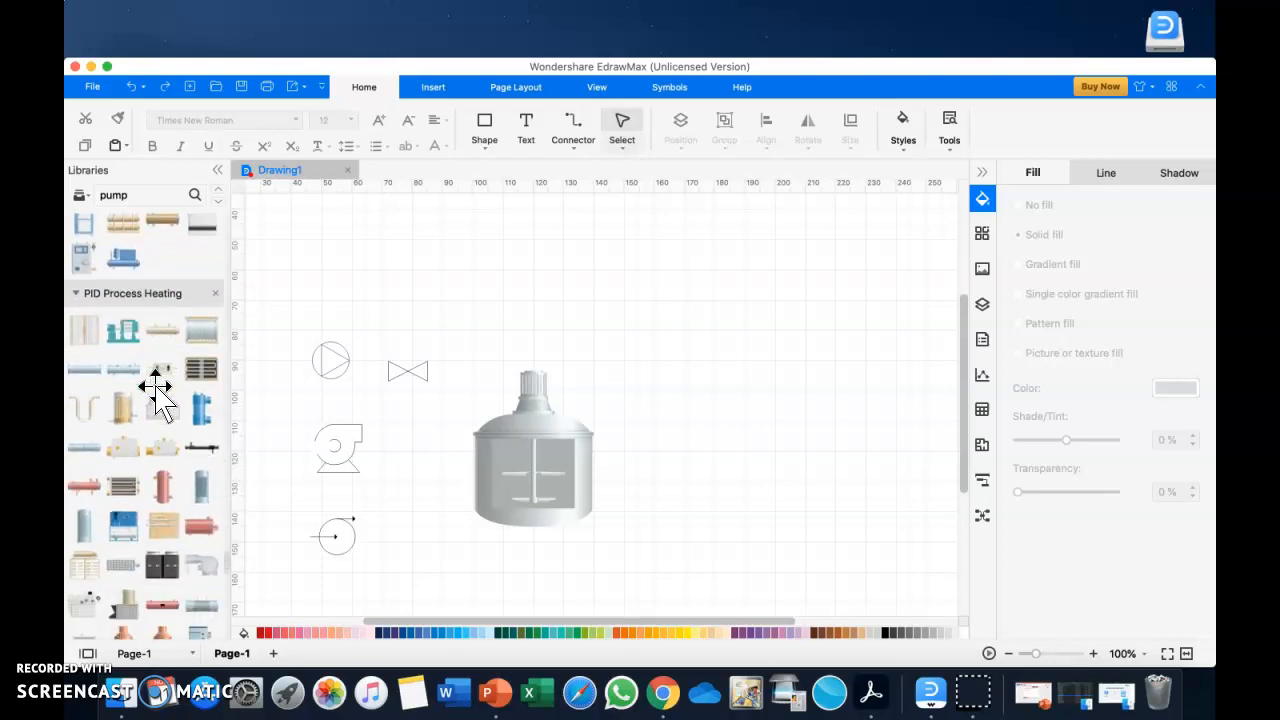
{"action": "scroll", "coordinate": [157, 395], "scroll_direction": "down", "scroll_amount": 10}
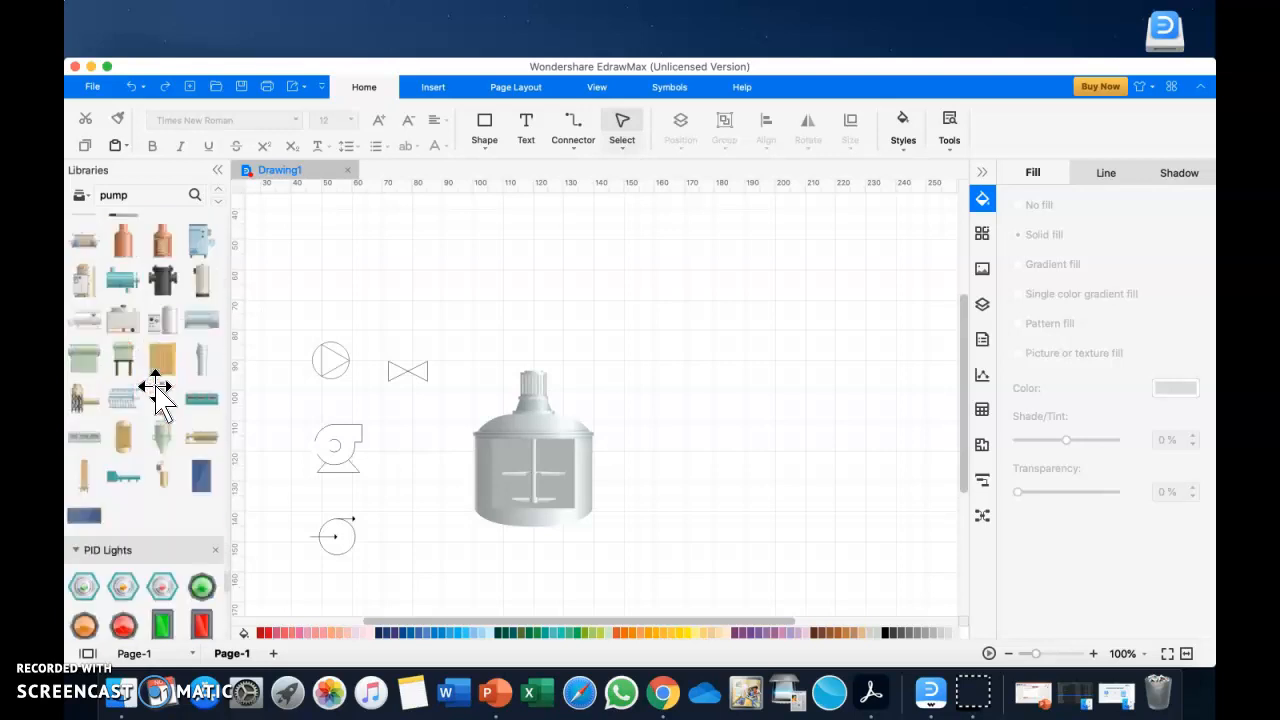
{"action": "scroll", "coordinate": [157, 395], "scroll_direction": "up", "scroll_amount": 10}
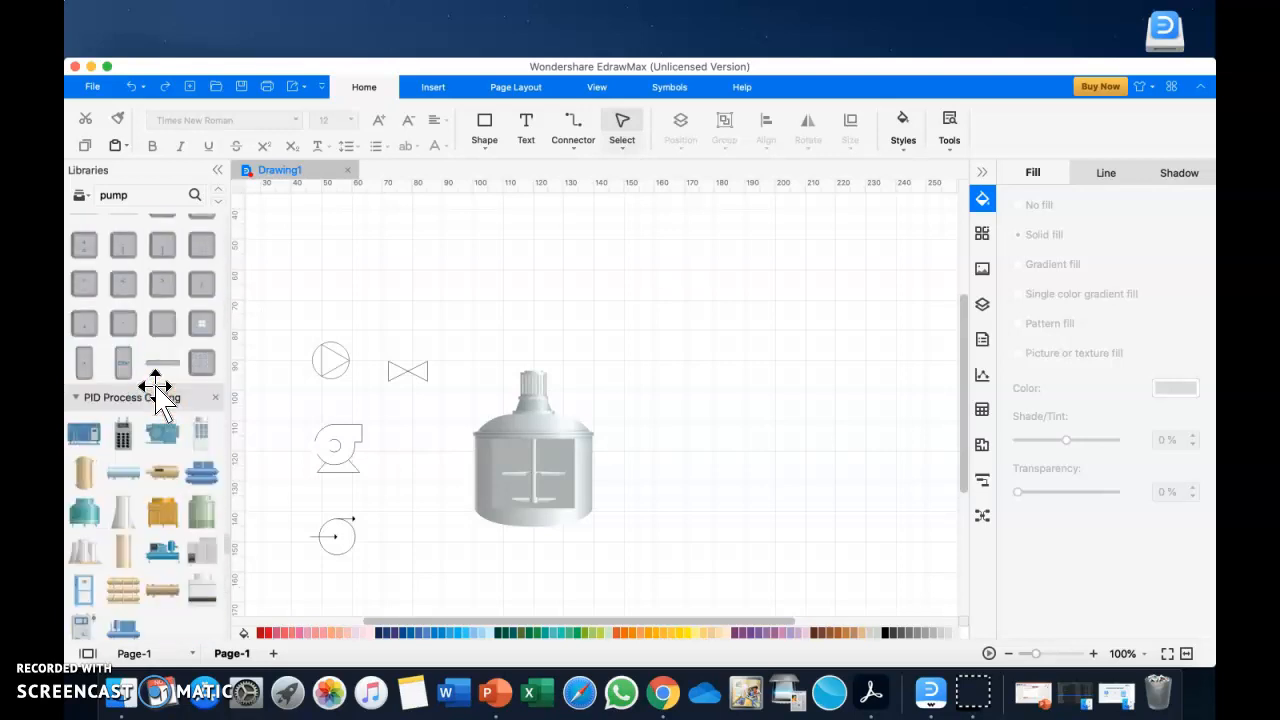
{"action": "scroll", "coordinate": [157, 395], "scroll_direction": "down", "scroll_amount": 10}
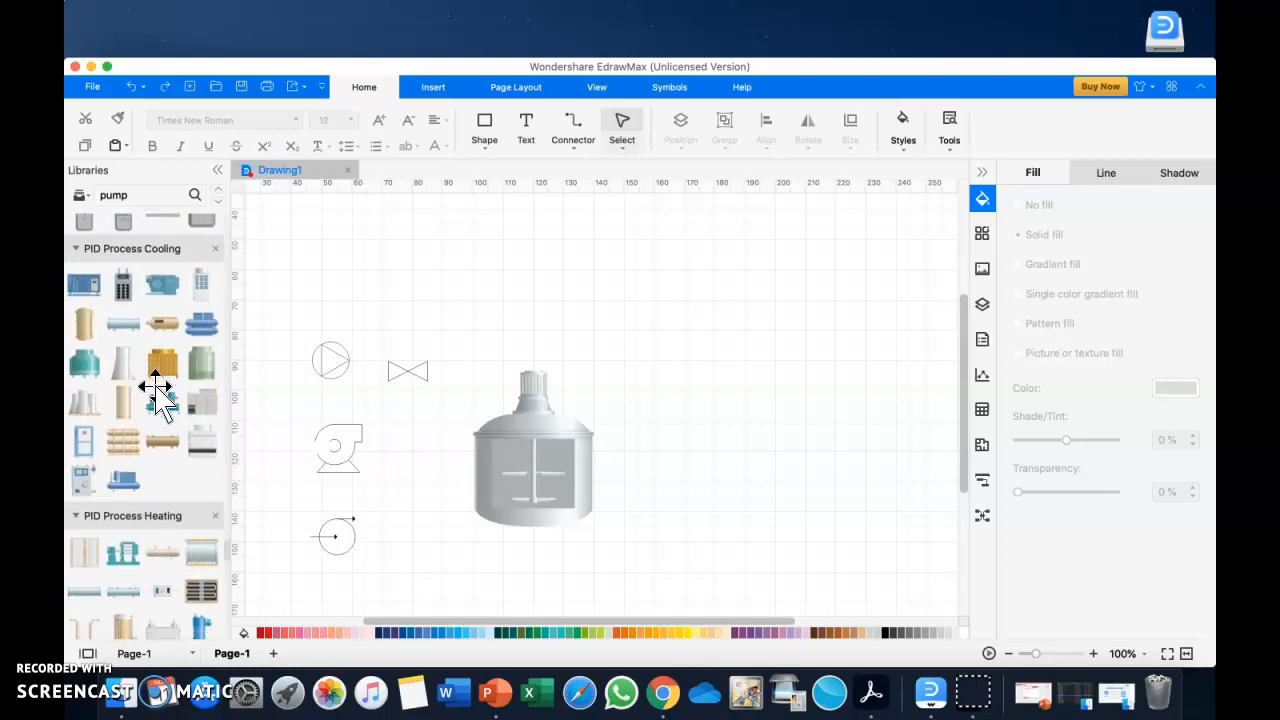
{"action": "scroll", "coordinate": [157, 395], "scroll_direction": "down", "scroll_amount": 10}
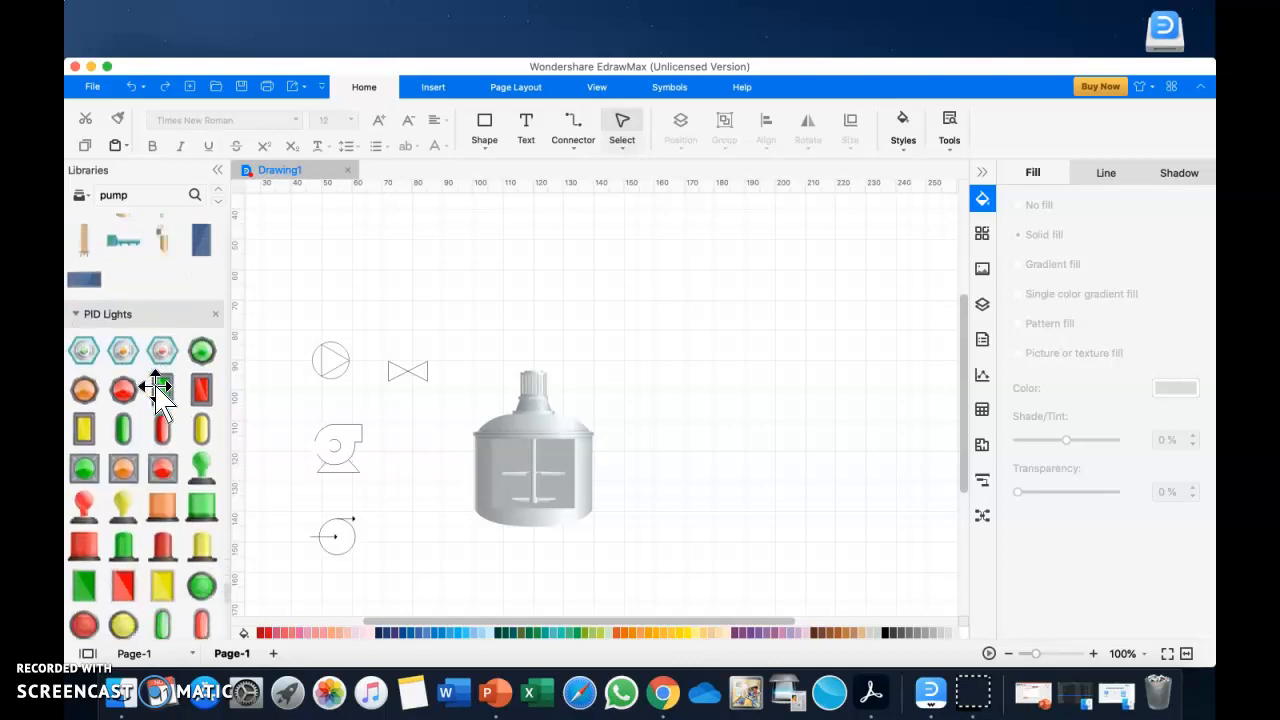
{"action": "scroll", "coordinate": [157, 395], "scroll_direction": "down", "scroll_amount": 15}
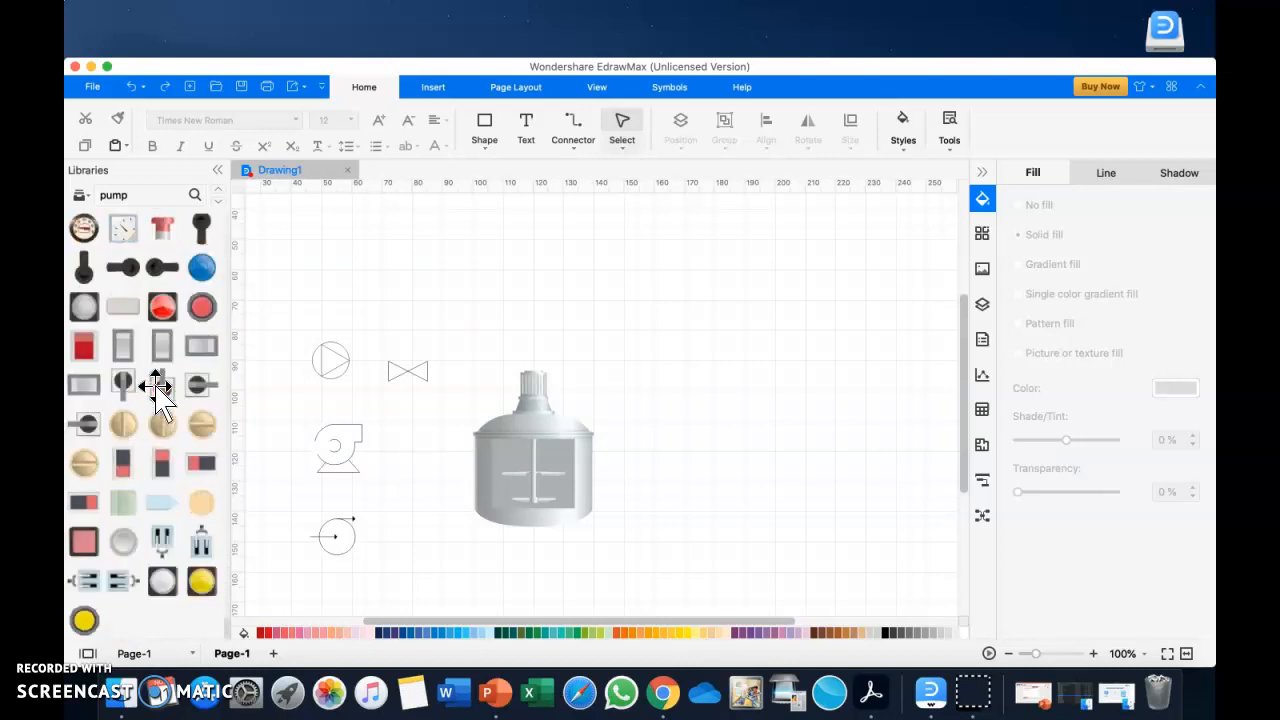
{"action": "scroll", "coordinate": [157, 395], "scroll_direction": "up", "scroll_amount": 20}
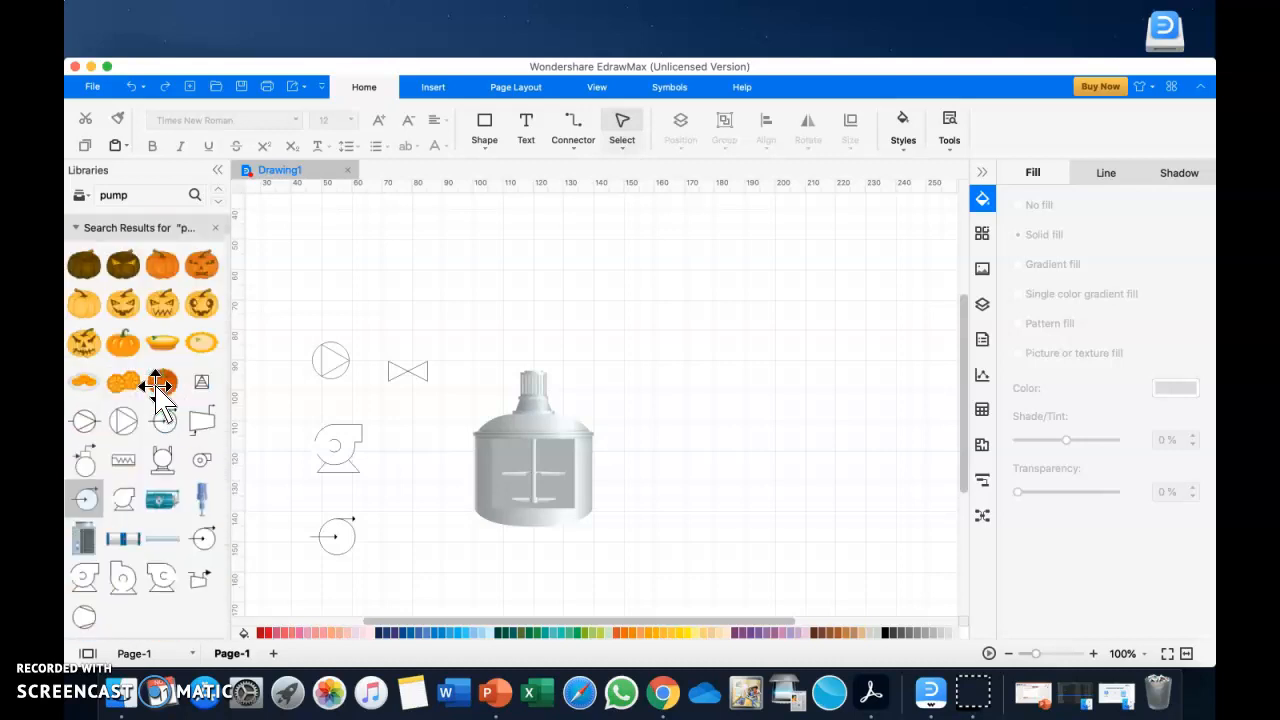
Search the symbol libraries for "heat exchanger", look over the matching symbols and clear the search text
{"action": "left_click", "coordinate": [138, 197]}
{"action": "key", "text": "BackSpace"}
{"action": "key", "text": "BackSpace"}
{"action": "key", "text": "BackSpace"}
{"action": "key", "text": "BackSpace"}
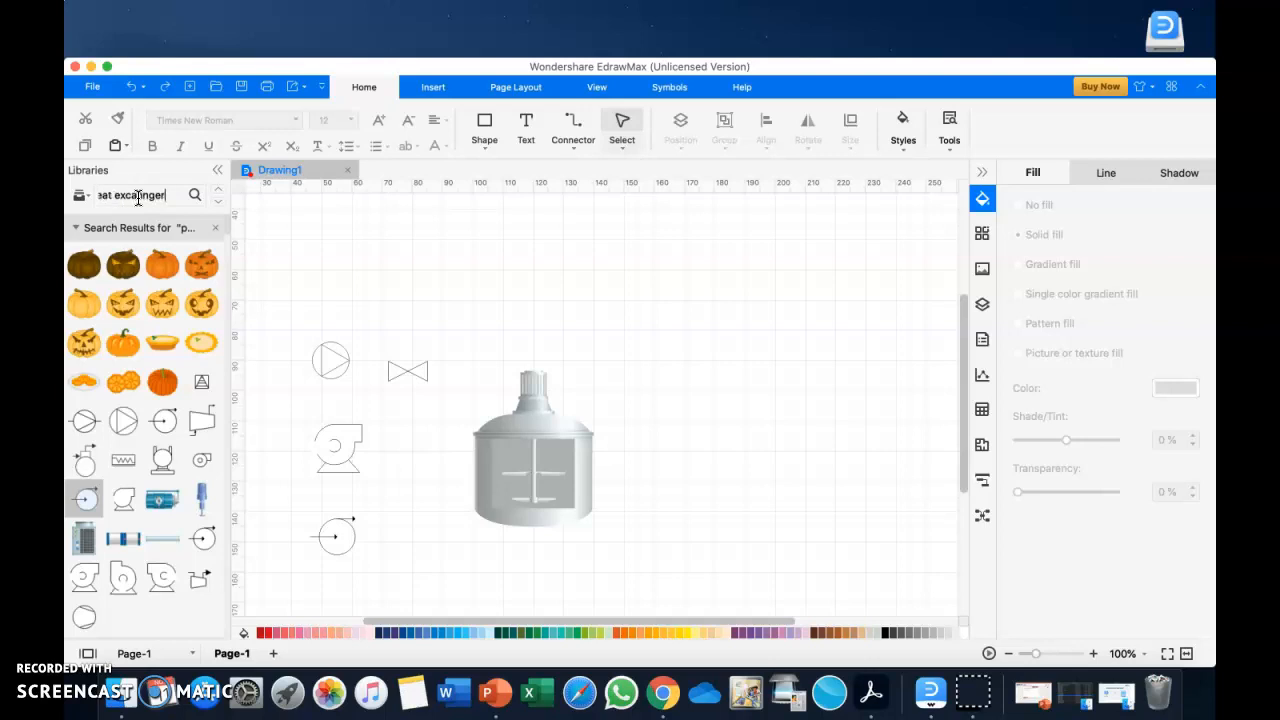
{"action": "left_click", "coordinate": [141, 195]}
{"action": "key", "text": "BackSpace"}
{"action": "key", "text": "Return"}
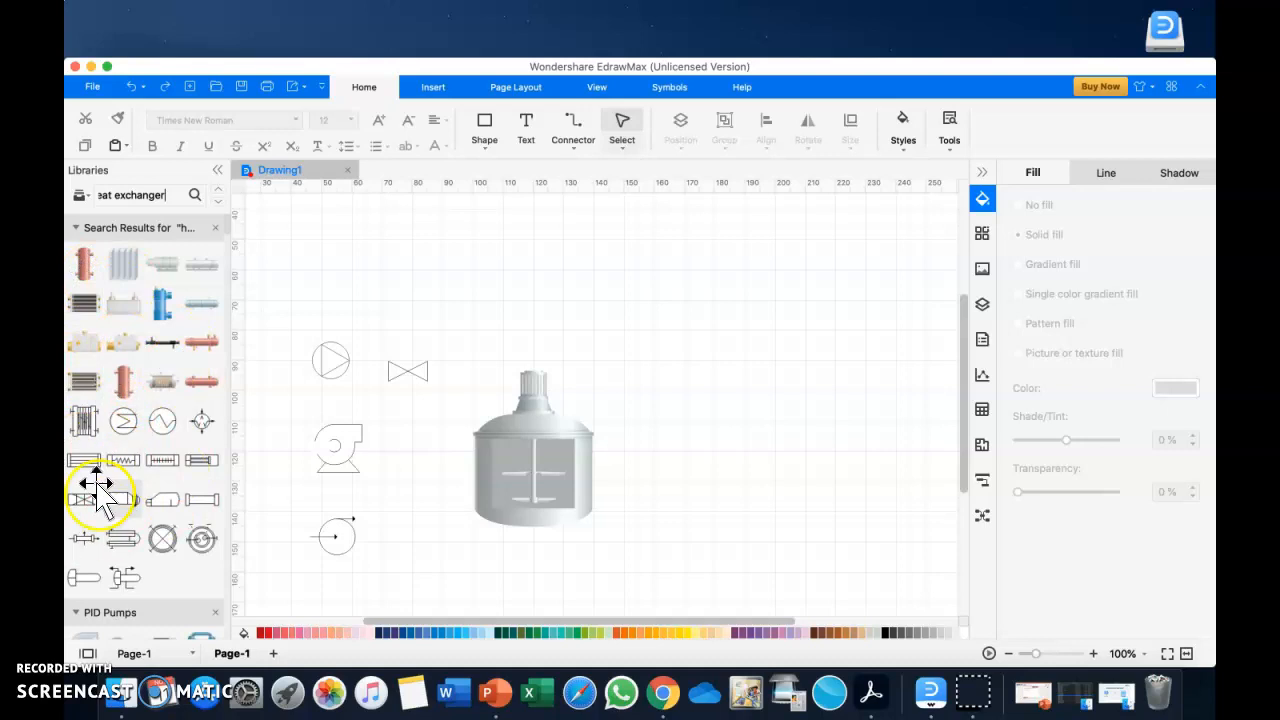
{"action": "scroll", "coordinate": [150, 525], "scroll_direction": "down", "scroll_amount": 4}
{"action": "scroll", "coordinate": [157, 530], "scroll_direction": "up", "scroll_amount": 4}
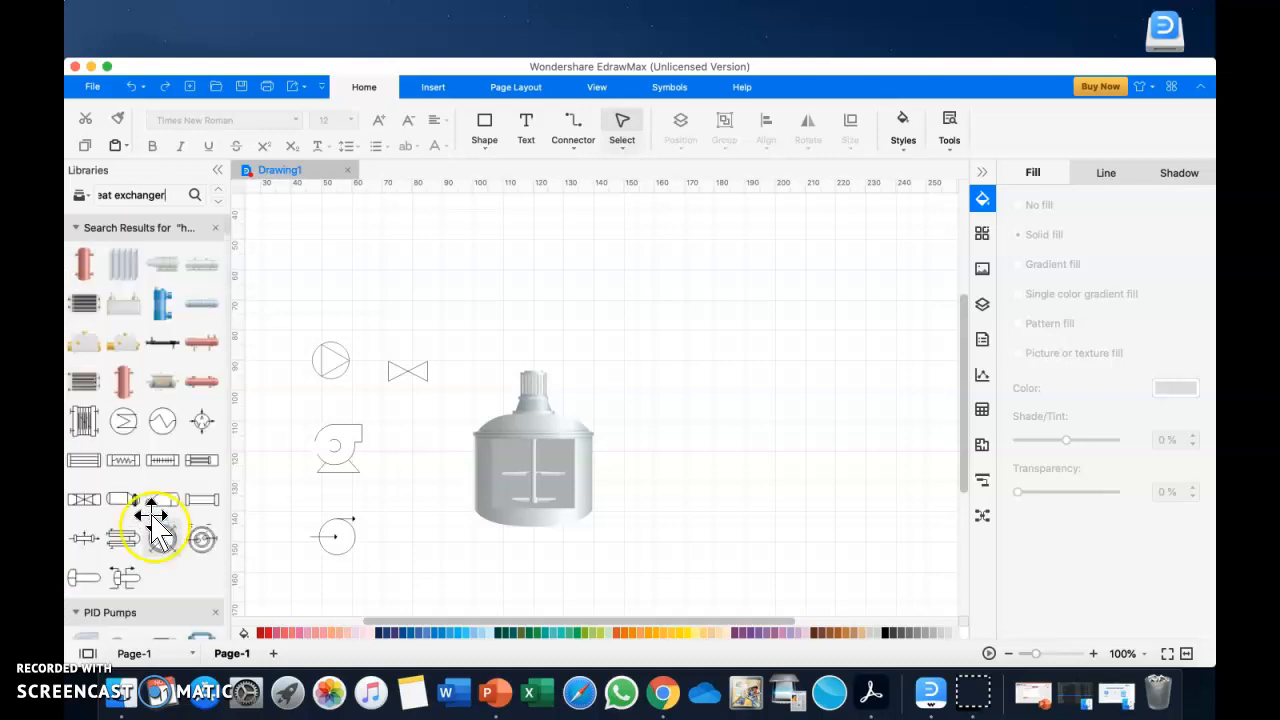
{"action": "left_click_drag", "start_coordinate": [168, 197], "coordinate": [95, 193]}
{"action": "key", "text": "BackSpace"}
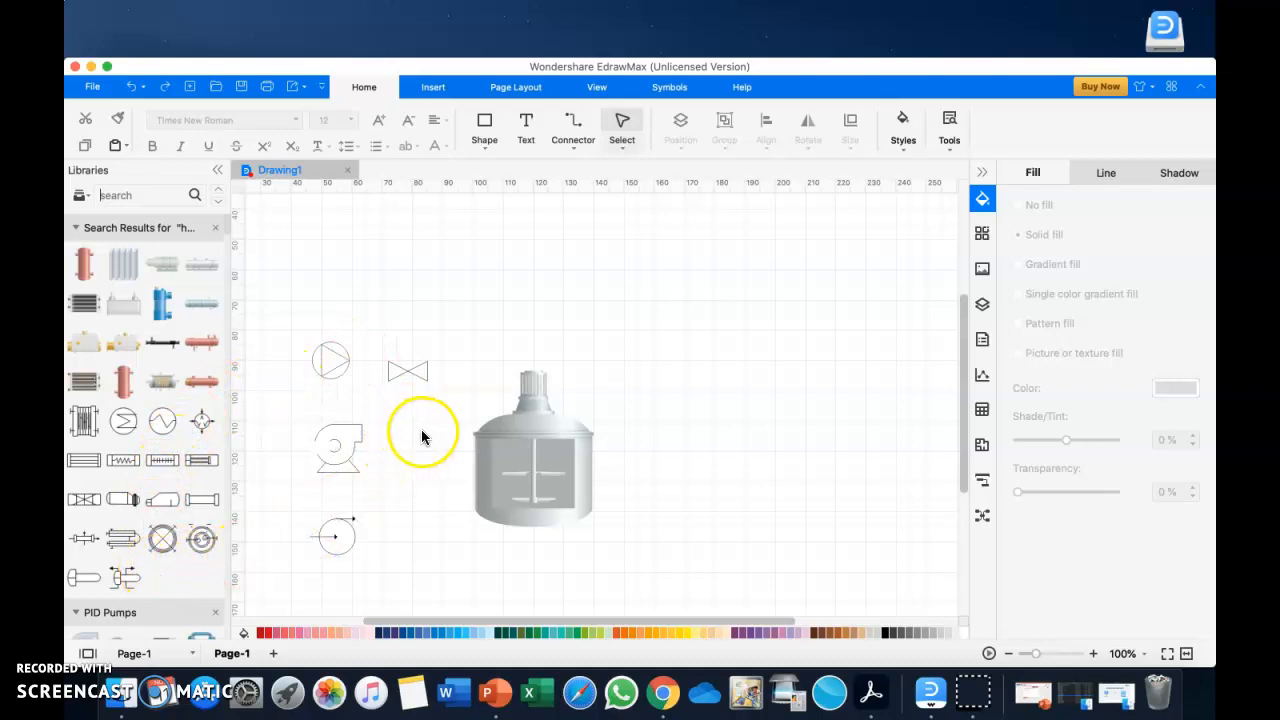
Shrink the reactor from its upper-left corner and move it up so it stands level with the bow-tie valve
{"action": "left_click", "coordinate": [505, 425]}
{"action": "left_click_drag", "start_coordinate": [473, 370], "coordinate": [508, 398]}
{"action": "left_click", "coordinate": [634, 418]}
{"action": "left_click_drag", "start_coordinate": [563, 443], "coordinate": [523, 346]}
{"action": "left_click", "coordinate": [628, 372]}
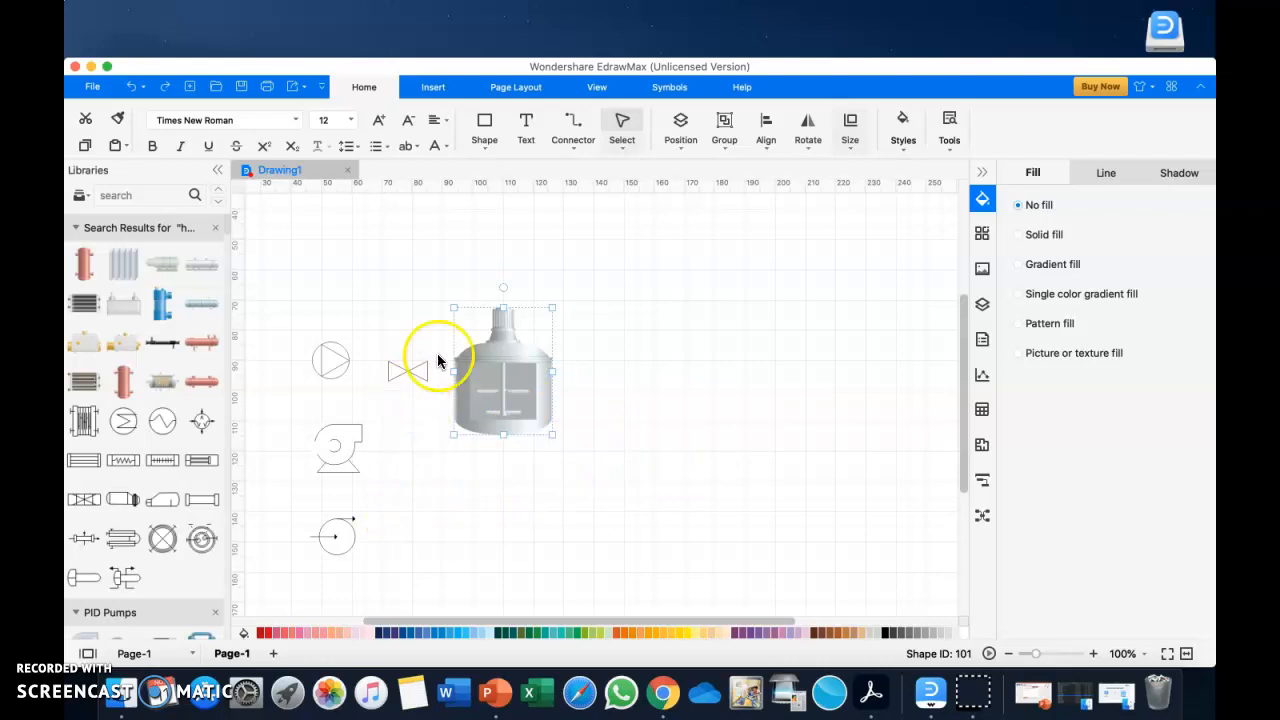
{"action": "left_click_drag", "start_coordinate": [455, 310], "coordinate": [467, 323]}
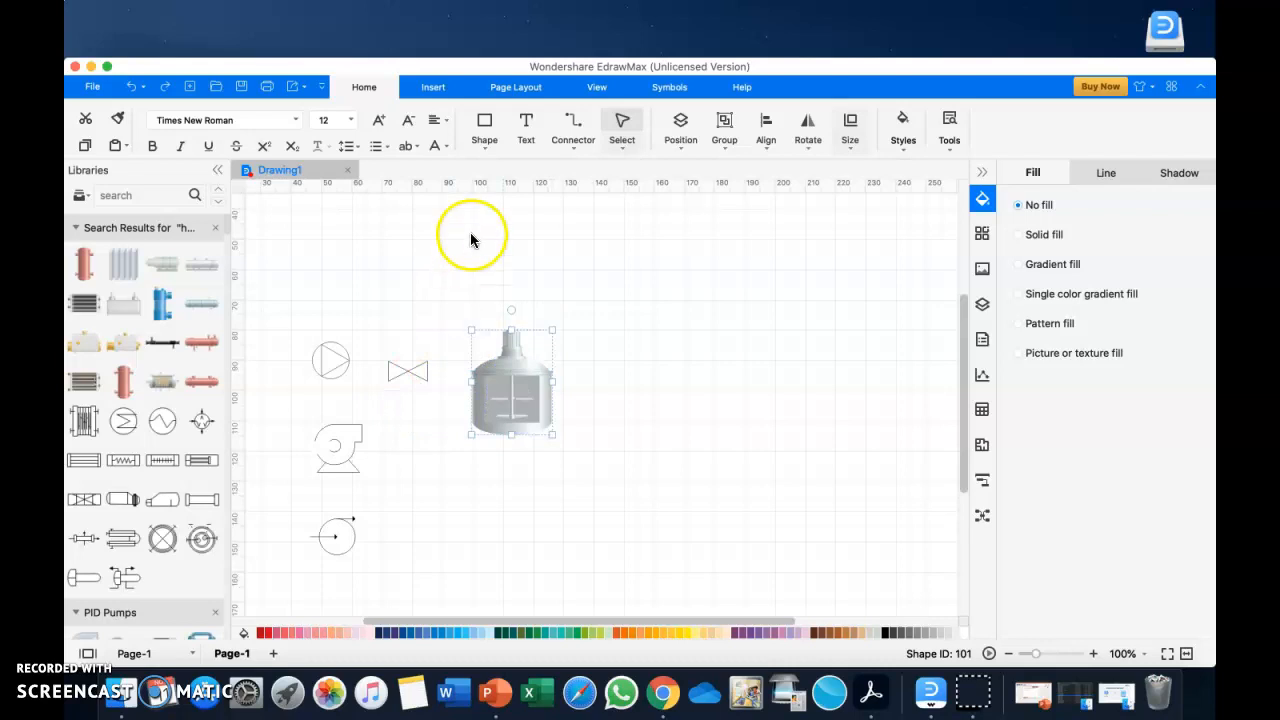
Show the window full screen and save the drawing as Drawing1.eddx in the Desktop folder, allowing access to that folder
{"action": "left_click", "coordinate": [109, 67]}
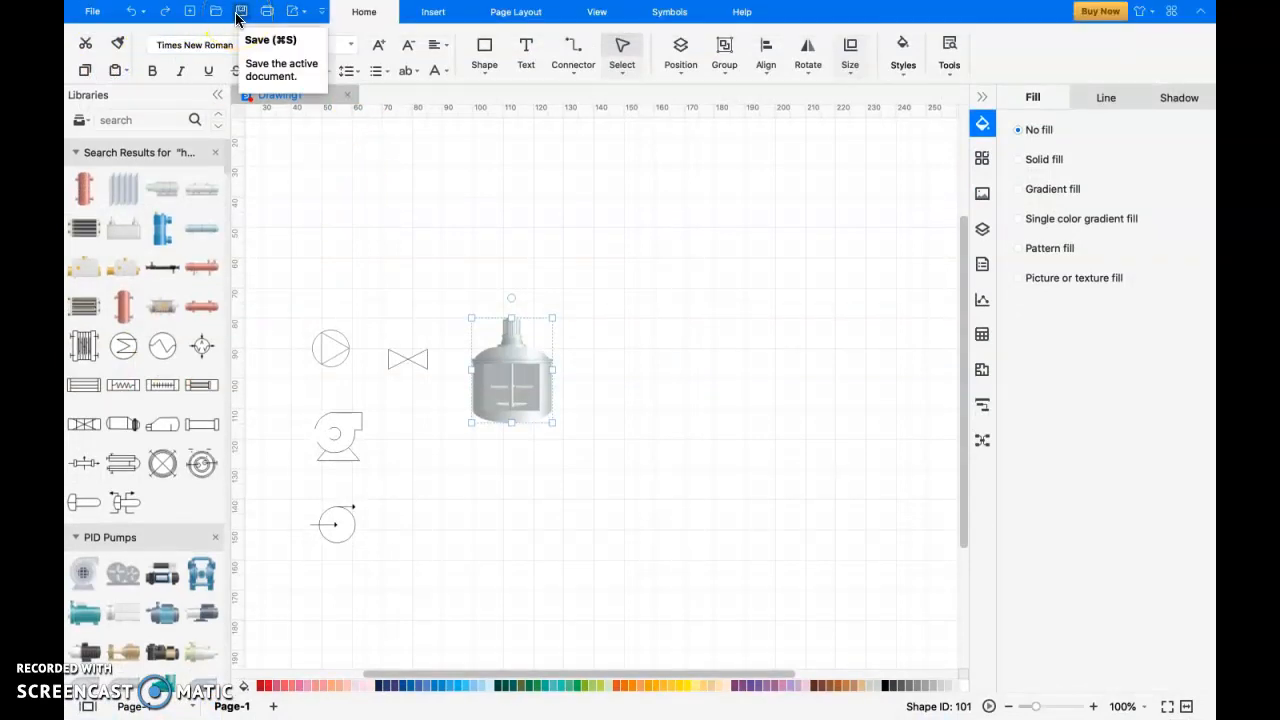
{"action": "left_click", "coordinate": [240, 17]}
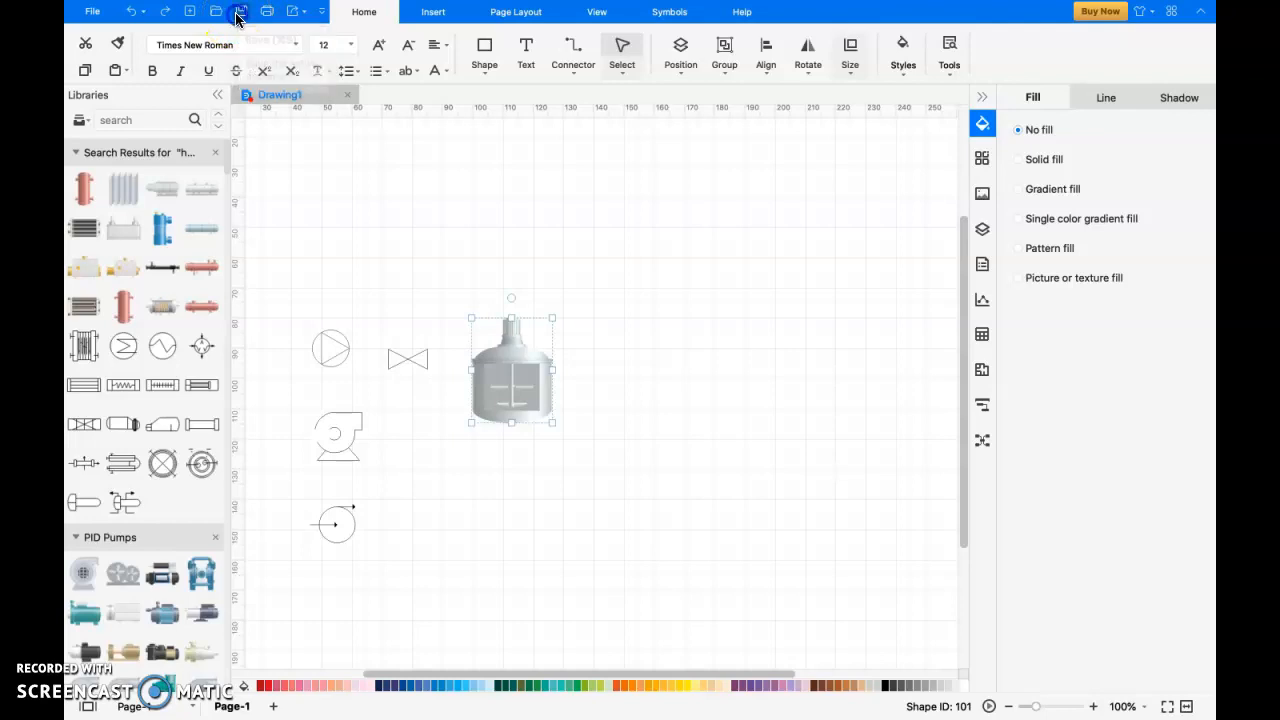
{"action": "left_click", "coordinate": [281, 155]}
{"action": "left_click", "coordinate": [489, 110]}
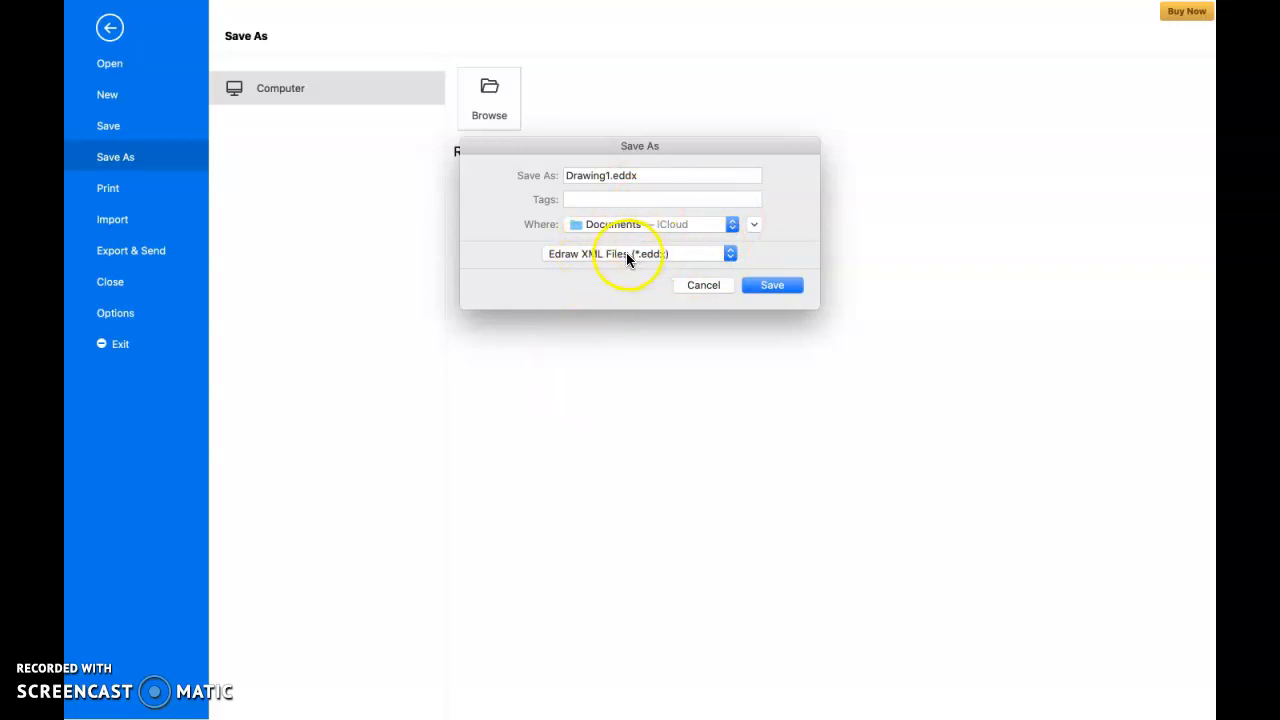
{"action": "left_click", "coordinate": [722, 231]}
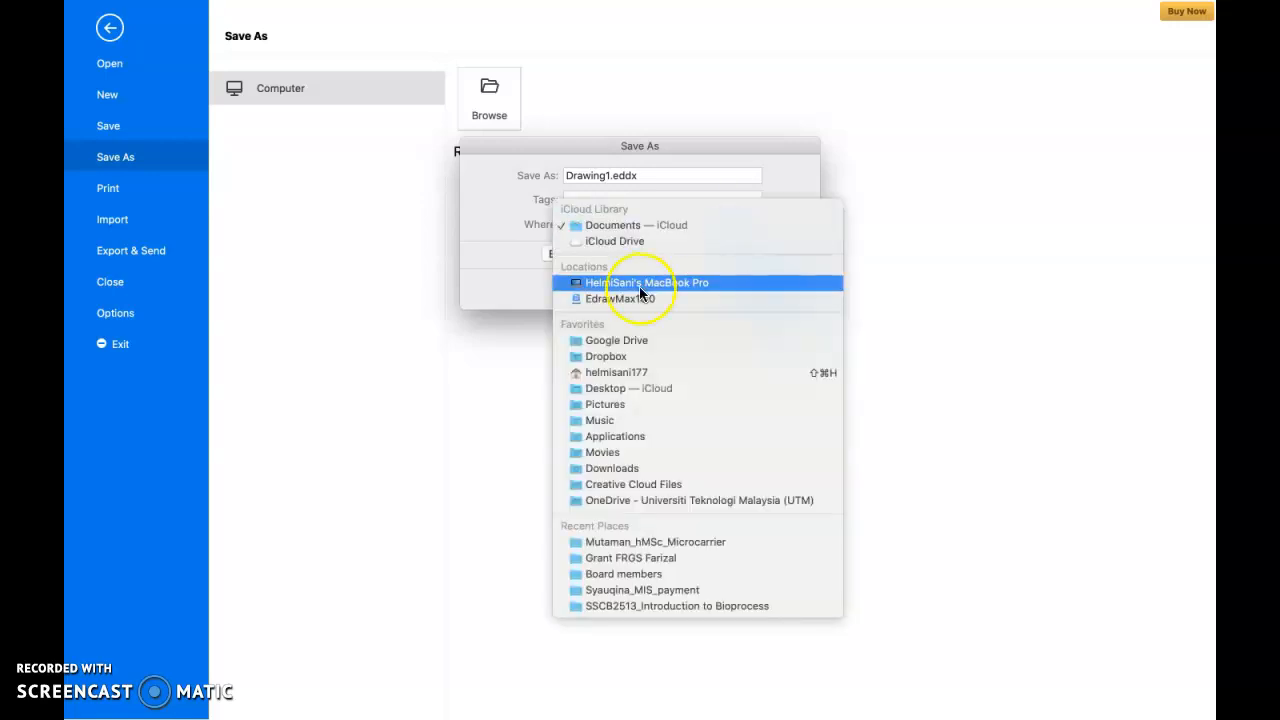
{"action": "left_click", "coordinate": [610, 388]}
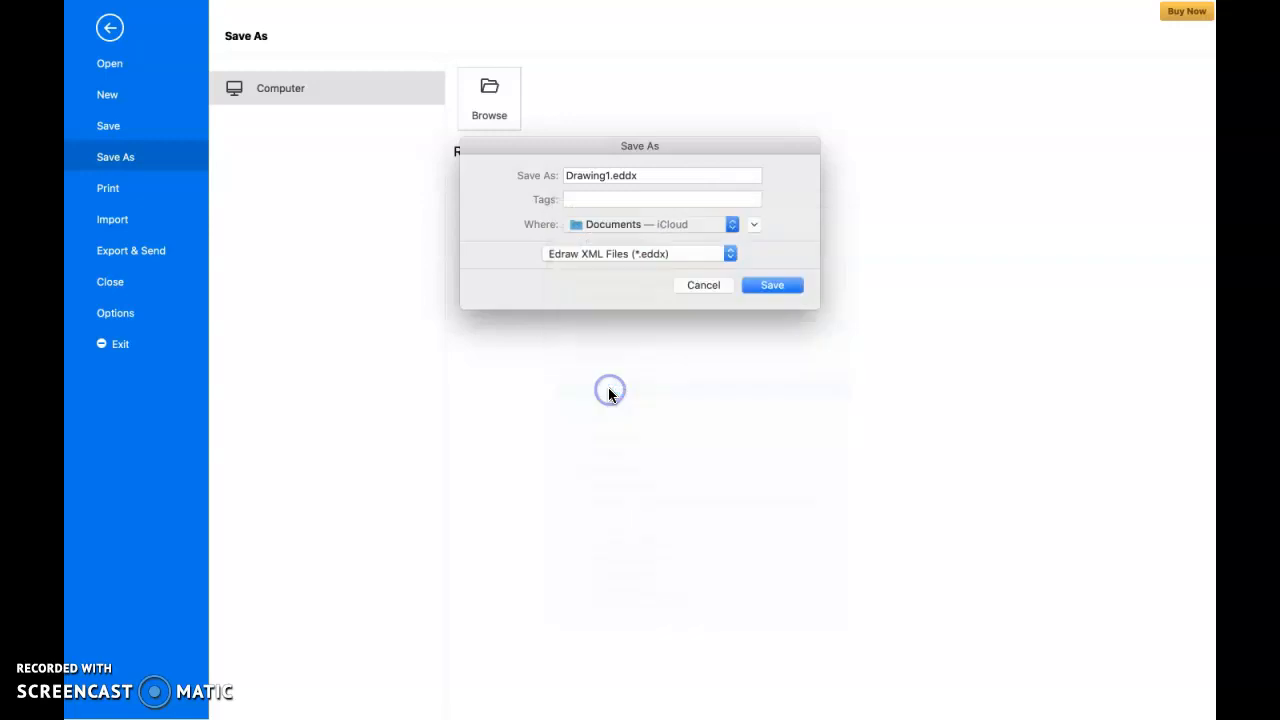
{"action": "left_click", "coordinate": [757, 286]}
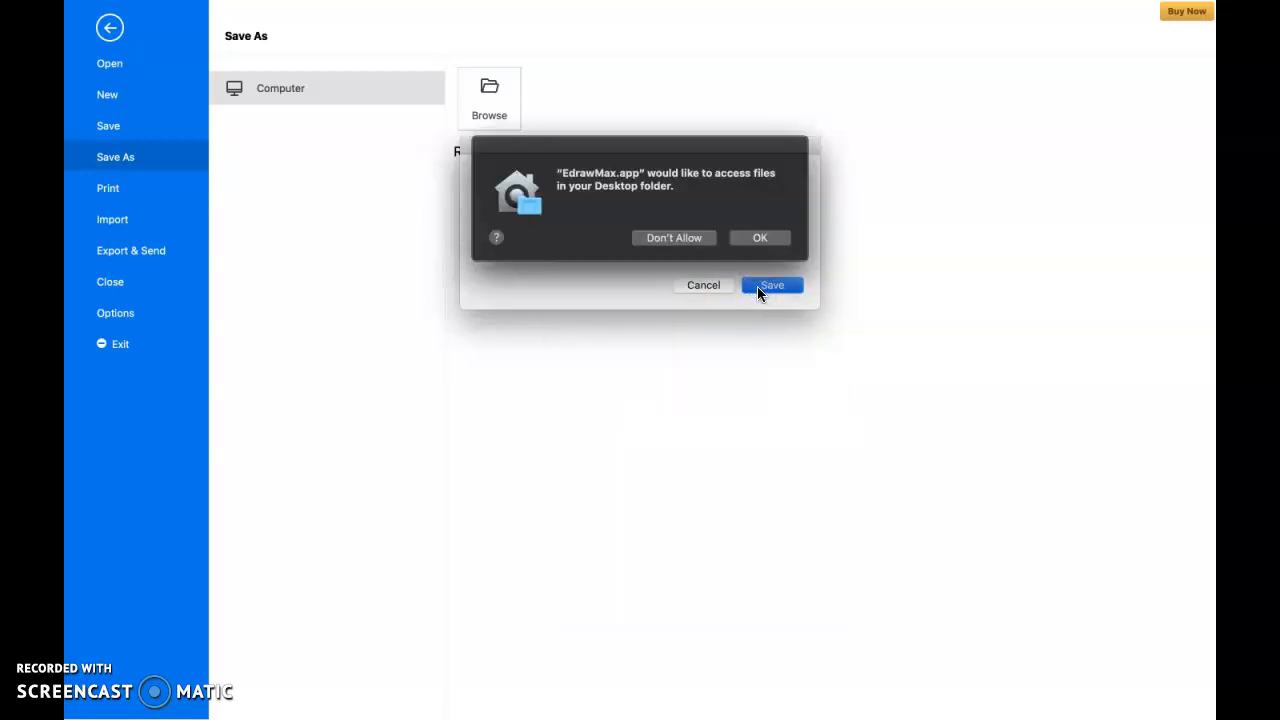
{"action": "left_click", "coordinate": [757, 240]}
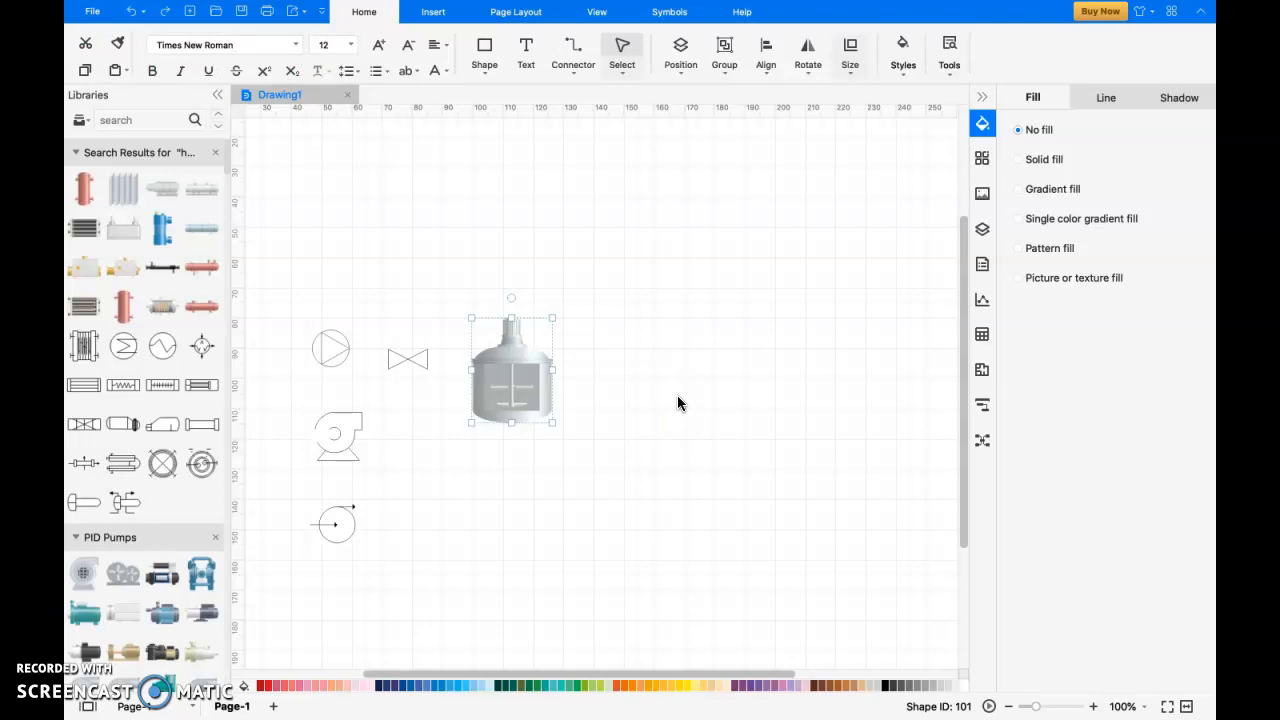
Reduce the selected reactor a little more from its upper-left corner, keeping its lower-right corner in place
{"action": "left_click_drag", "start_coordinate": [472, 318], "coordinate": [488, 326]}
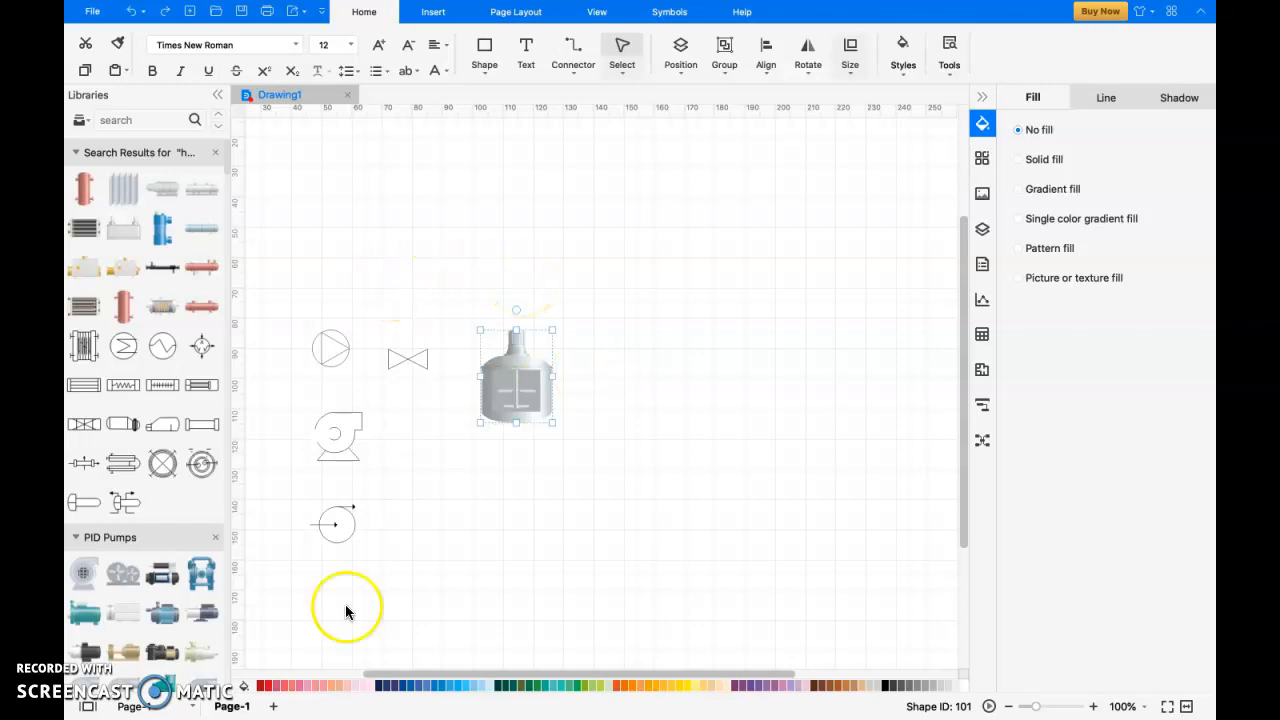
{"action": "mouse_move", "coordinate": [136, 717]}
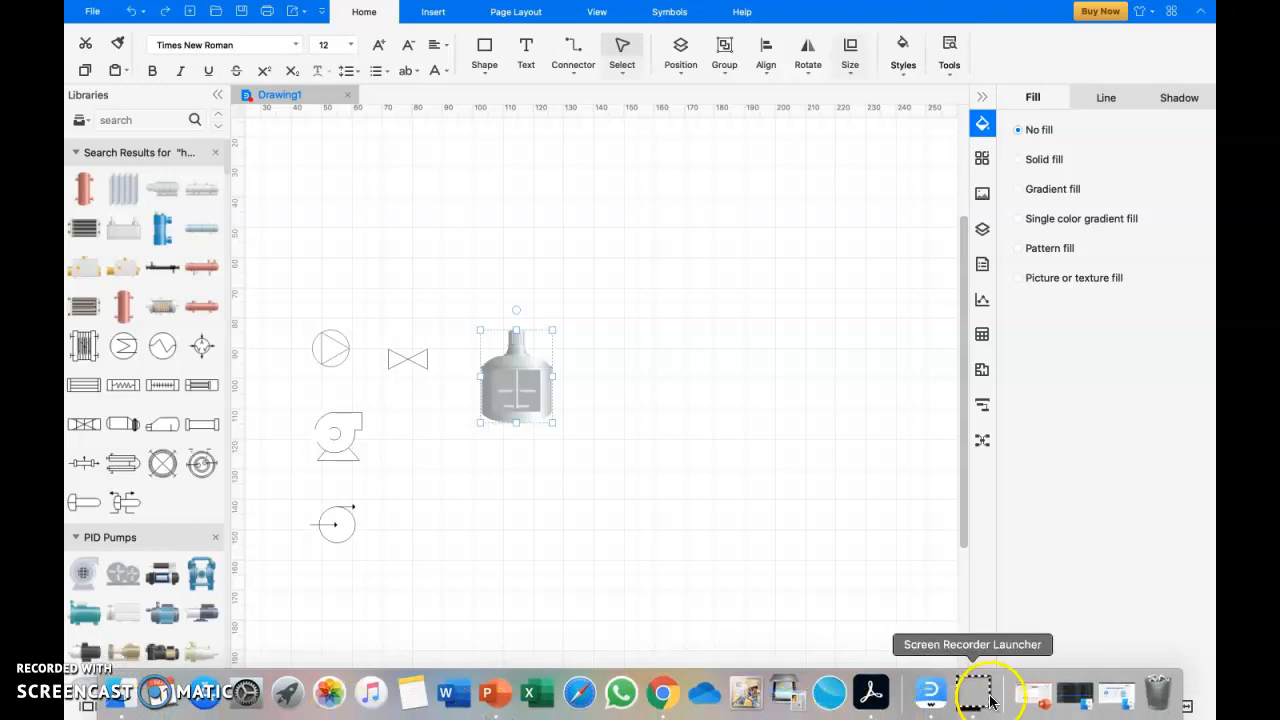